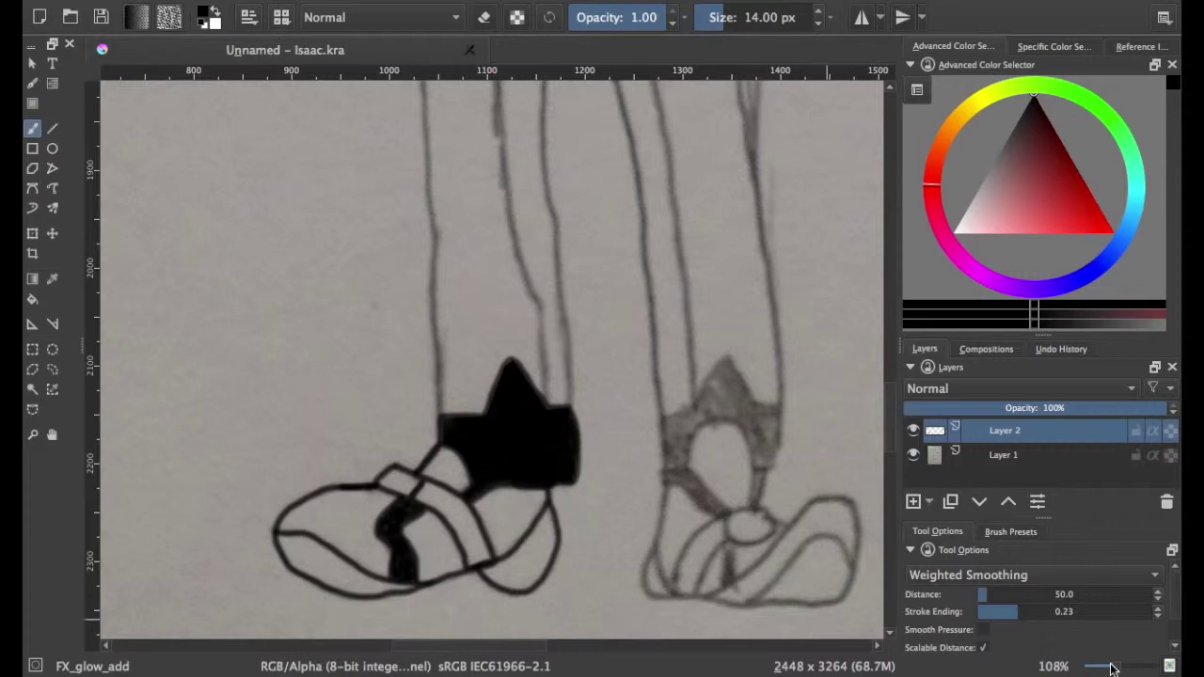
Zoom in on the shoe and ink the faint right and left trouser lines in black.
{"action": "left_click_drag", "start_coordinate": [1107, 665], "coordinate": [1118, 665]}
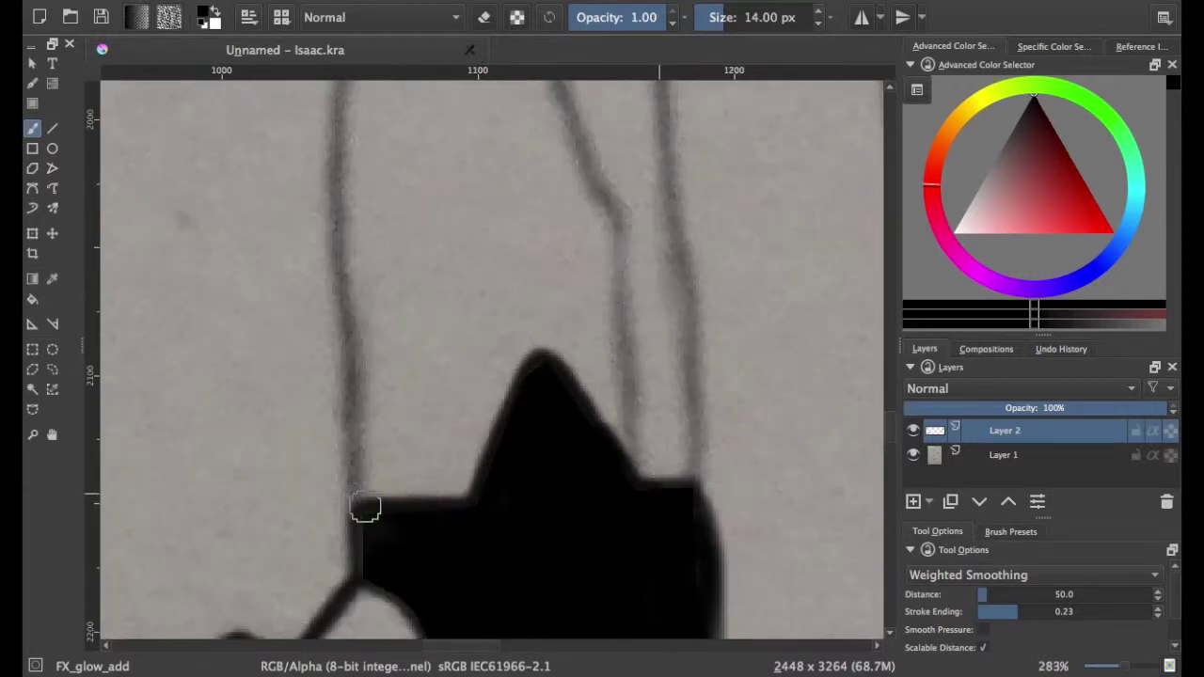
{"action": "scroll", "coordinate": [551, 374], "scroll_direction": "down", "scroll_amount": 5}
{"action": "scroll", "coordinate": [698, 452], "scroll_direction": "up", "scroll_amount": 6}
{"action": "mouse_move", "coordinate": [645, 508]}
{"action": "left_mouse_down"}
{"action": "mouse_move", "coordinate": [607, 234]}
{"action": "mouse_move", "coordinate": [554, 96]}
{"action": "left_mouse_up"}
{"action": "left_click_drag", "start_coordinate": [694, 518], "coordinate": [664, 83]}
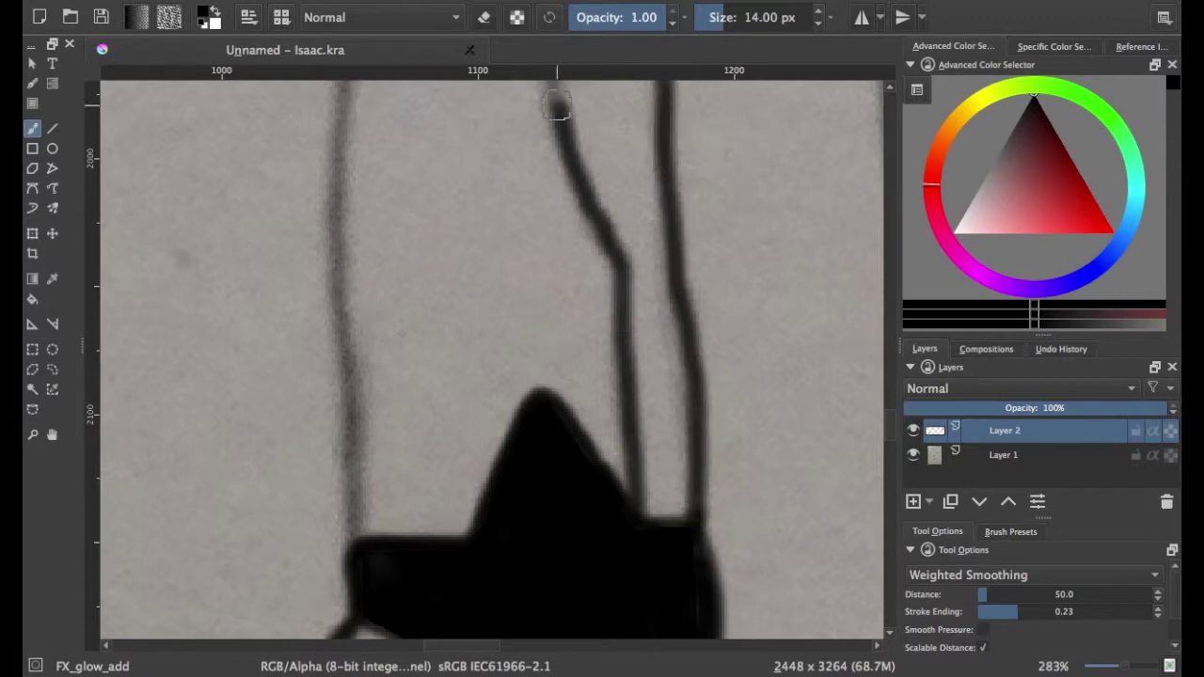
{"action": "left_click_drag", "start_coordinate": [494, 646], "coordinate": [470, 647]}
{"action": "scroll", "coordinate": [569, 658], "scroll_direction": "up", "scroll_amount": 2}
{"action": "left_click_drag", "start_coordinate": [575, 628], "coordinate": [562, 84]}
{"action": "left_click_drag", "start_coordinate": [795, 184], "coordinate": [758, 79]}
{"action": "mouse_move", "coordinate": [417, 645]}
{"action": "left_mouse_down"}
{"action": "mouse_move", "coordinate": [488, 646]}
{"action": "mouse_move", "coordinate": [447, 651]}
{"action": "left_mouse_up"}
Trace the left, middle and lower right trouser lines upward in black.
{"action": "scroll", "coordinate": [887, 398], "scroll_direction": "up", "scroll_amount": 5}
{"action": "left_click_drag", "start_coordinate": [365, 550], "coordinate": [344, 143]}
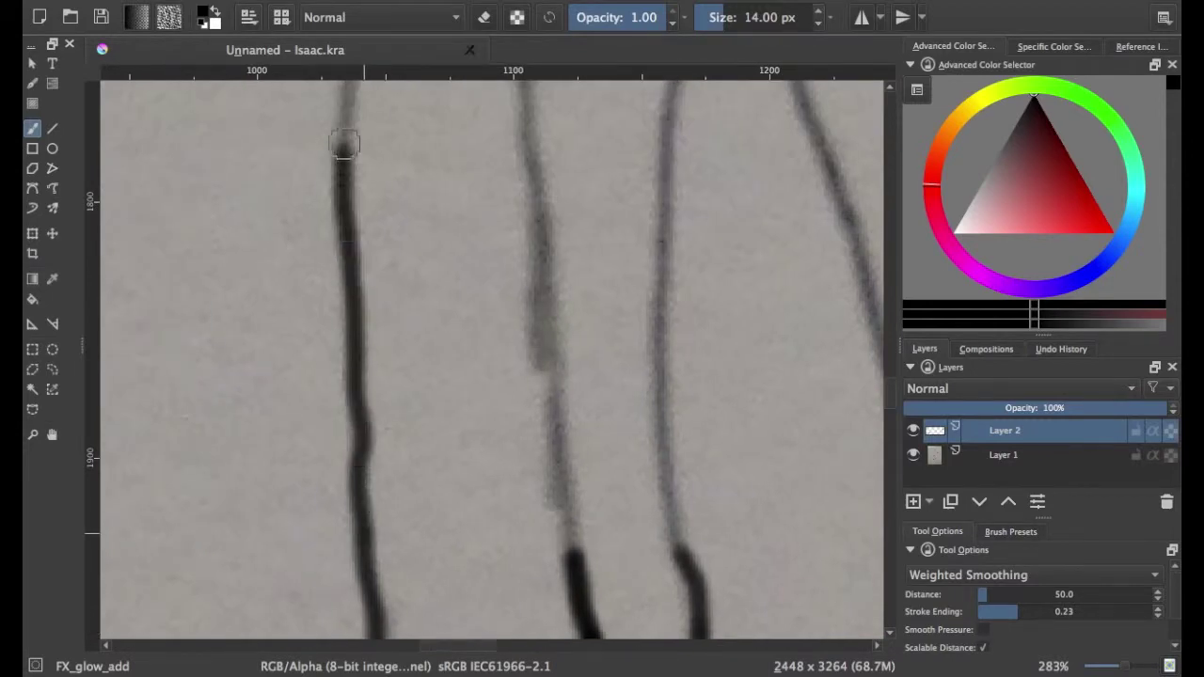
{"action": "mouse_move", "coordinate": [570, 528]}
{"action": "left_mouse_down"}
{"action": "mouse_move", "coordinate": [530, 161]}
{"action": "mouse_move", "coordinate": [559, 443]}
{"action": "left_mouse_up"}
{"action": "left_click_drag", "start_coordinate": [672, 546], "coordinate": [664, 89]}
{"action": "scroll", "coordinate": [664, 89], "scroll_direction": "up", "scroll_amount": 5}
{"action": "scroll", "coordinate": [664, 90], "scroll_direction": "up", "scroll_amount": 2}
{"action": "left_click_drag", "start_coordinate": [350, 602], "coordinate": [391, 75]}
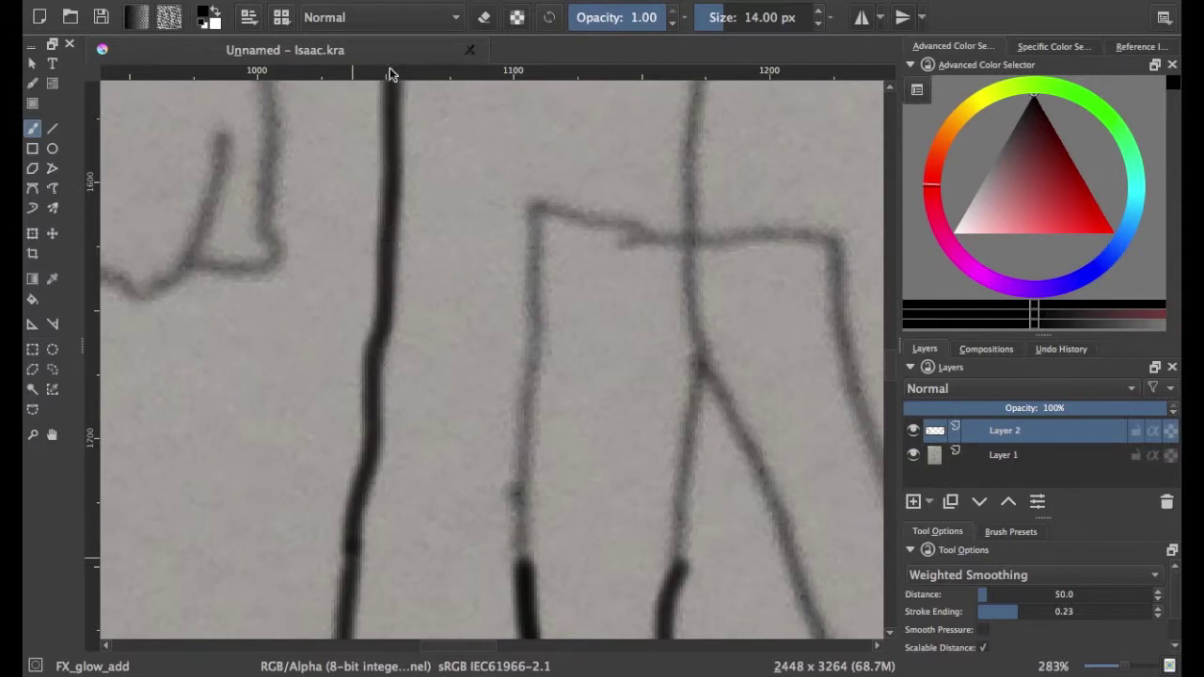
{"action": "mouse_move", "coordinate": [527, 602]}
{"action": "left_mouse_down"}
{"action": "mouse_move", "coordinate": [533, 309]}
{"action": "mouse_move", "coordinate": [637, 236]}
{"action": "mouse_move", "coordinate": [840, 336]}
{"action": "mouse_move", "coordinate": [861, 480]}
{"action": "left_mouse_up"}
{"action": "scroll", "coordinate": [860, 479], "scroll_direction": "up", "scroll_amount": 3}
{"action": "scroll", "coordinate": [860, 480], "scroll_direction": "down", "scroll_amount": 6}
{"action": "mouse_move", "coordinate": [679, 282]}
{"action": "left_mouse_down"}
{"action": "mouse_move", "coordinate": [692, 114]}
{"action": "mouse_move", "coordinate": [812, 328]}
{"action": "mouse_move", "coordinate": [880, 588]}
{"action": "left_mouse_up"}
Ink the diagonal line down to the edge and the vertical line upward.
{"action": "scroll", "coordinate": [468, 645], "scroll_direction": "right", "scroll_amount": 3}
{"action": "left_click_drag", "start_coordinate": [461, 83], "coordinate": [596, 585]}
{"action": "scroll", "coordinate": [688, 336], "scroll_direction": "down", "scroll_amount": 5}
{"action": "left_click_drag", "start_coordinate": [484, 178], "coordinate": [555, 638]}
{"action": "left_click_drag", "start_coordinate": [597, 250], "coordinate": [638, 559]}
{"action": "scroll", "coordinate": [564, 558], "scroll_direction": "up", "scroll_amount": 8}
{"action": "scroll", "coordinate": [564, 559], "scroll_direction": "left", "scroll_amount": 3}
{"action": "scroll", "coordinate": [464, 558], "scroll_direction": "up", "scroll_amount": 3}
{"action": "mouse_move", "coordinate": [467, 563]}
{"action": "left_mouse_down"}
{"action": "mouse_move", "coordinate": [452, 366]}
{"action": "mouse_move", "coordinate": [489, 75]}
{"action": "left_mouse_up"}
{"action": "scroll", "coordinate": [543, 101], "scroll_direction": "up", "scroll_amount": 4}
{"action": "mouse_move", "coordinate": [492, 537]}
{"action": "left_mouse_down"}
{"action": "mouse_move", "coordinate": [160, 501]}
{"action": "mouse_move", "coordinate": [161, 68]}
{"action": "left_mouse_up"}
{"action": "scroll", "coordinate": [504, 535], "scroll_direction": "down", "scroll_amount": 3}
Ink the horizontal line around the corner and the faint vertical lines top to bottom.
{"action": "left_click_drag", "start_coordinate": [498, 277], "coordinate": [882, 216]}
{"action": "scroll", "coordinate": [485, 625], "scroll_direction": "right", "scroll_amount": 5}
{"action": "left_click_drag", "start_coordinate": [505, 273], "coordinate": [635, 564]}
{"action": "scroll", "coordinate": [635, 564], "scroll_direction": "down", "scroll_amount": 3}
{"action": "left_click_drag", "start_coordinate": [631, 179], "coordinate": [621, 639]}
{"action": "scroll", "coordinate": [865, 372], "scroll_direction": "down", "scroll_amount": 3}
{"action": "left_click_drag", "start_coordinate": [598, 132], "coordinate": [630, 640]}
{"action": "left_click_drag", "start_coordinate": [626, 210], "coordinate": [621, 405]}
{"action": "left_click_drag", "start_coordinate": [567, 164], "coordinate": [611, 508]}
{"action": "scroll", "coordinate": [751, 474], "scroll_direction": "down", "scroll_amount": 3}
{"action": "left_click_drag", "start_coordinate": [632, 162], "coordinate": [679, 639]}
{"action": "scroll", "coordinate": [679, 621], "scroll_direction": "down", "scroll_amount": 4}
{"action": "mouse_move", "coordinate": [691, 250]}
{"action": "left_mouse_down"}
{"action": "mouse_move", "coordinate": [616, 390]}
{"action": "mouse_move", "coordinate": [457, 411]}
{"action": "mouse_move", "coordinate": [439, 285]}
{"action": "mouse_move", "coordinate": [685, 269]}
{"action": "left_mouse_up"}
Fill the shape's peak and sides solid black with a bigger brush, then trace the thin line above.
{"action": "key", "text": "]"}
{"action": "key", "text": "]"}
{"action": "key", "text": "]"}
{"action": "mouse_move", "coordinate": [540, 265]}
{"action": "left_mouse_down"}
{"action": "mouse_move", "coordinate": [537, 183]}
{"action": "mouse_move", "coordinate": [596, 301]}
{"action": "mouse_move", "coordinate": [438, 382]}
{"action": "mouse_move", "coordinate": [414, 360]}
{"action": "mouse_move", "coordinate": [499, 263]}
{"action": "mouse_move", "coordinate": [637, 363]}
{"action": "mouse_move", "coordinate": [666, 425]}
{"action": "mouse_move", "coordinate": [625, 350]}
{"action": "left_mouse_up"}
{"action": "key", "text": "bracketleft"}
{"action": "key", "text": "bracketleft"}
{"action": "key", "text": "bracketleft"}
{"action": "key", "text": "bracketleft"}
{"action": "key", "text": "bracketleft"}
{"action": "key", "text": "bracketleft"}
{"action": "left_click_drag", "start_coordinate": [459, 252], "coordinate": [449, 85]}
Ink the spike's left edge, right edge and centre line in black.
{"action": "scroll", "coordinate": [443, 295], "scroll_direction": "up", "scroll_amount": 3}
{"action": "scroll", "coordinate": [363, 443], "scroll_direction": "up", "scroll_amount": 10}
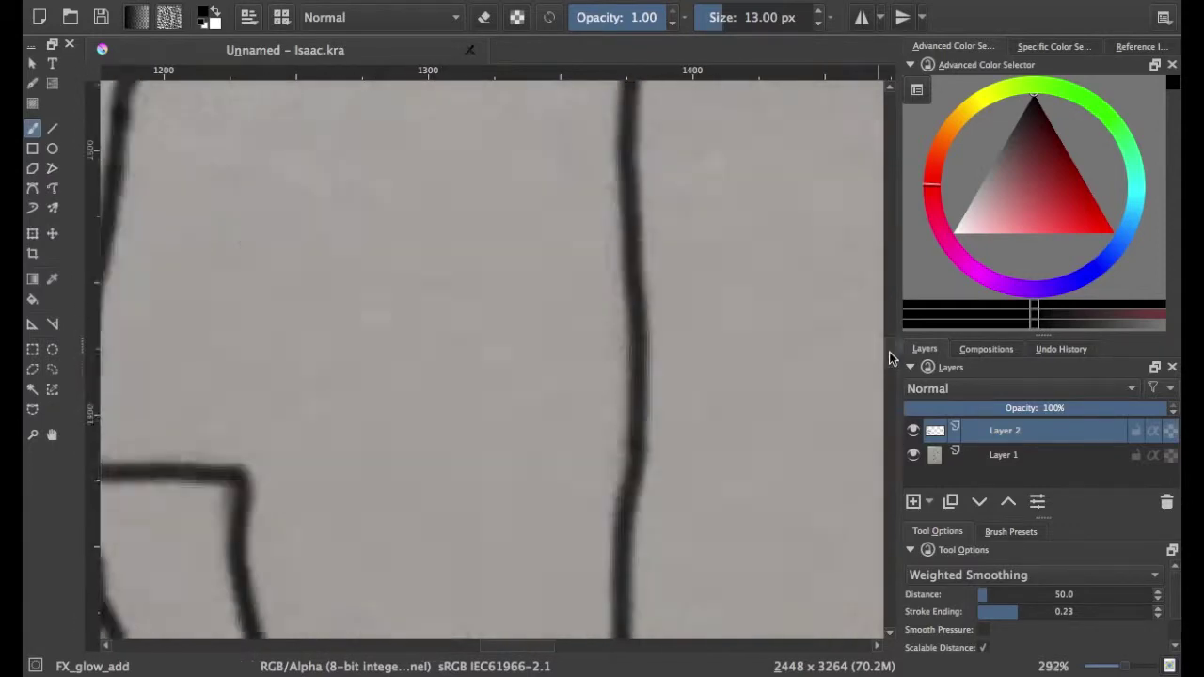
{"action": "scroll", "coordinate": [448, 395], "scroll_direction": "up", "scroll_amount": 5}
{"action": "scroll", "coordinate": [379, 479], "scroll_direction": "down", "scroll_amount": 3}
{"action": "mouse_move", "coordinate": [379, 475]}
{"action": "left_mouse_down"}
{"action": "mouse_move", "coordinate": [388, 187]}
{"action": "mouse_move", "coordinate": [443, 479]}
{"action": "left_mouse_up"}
{"action": "mouse_move", "coordinate": [381, 435]}
{"action": "left_mouse_down"}
{"action": "mouse_move", "coordinate": [398, 169]}
{"action": "mouse_move", "coordinate": [345, 483]}
{"action": "left_mouse_up"}
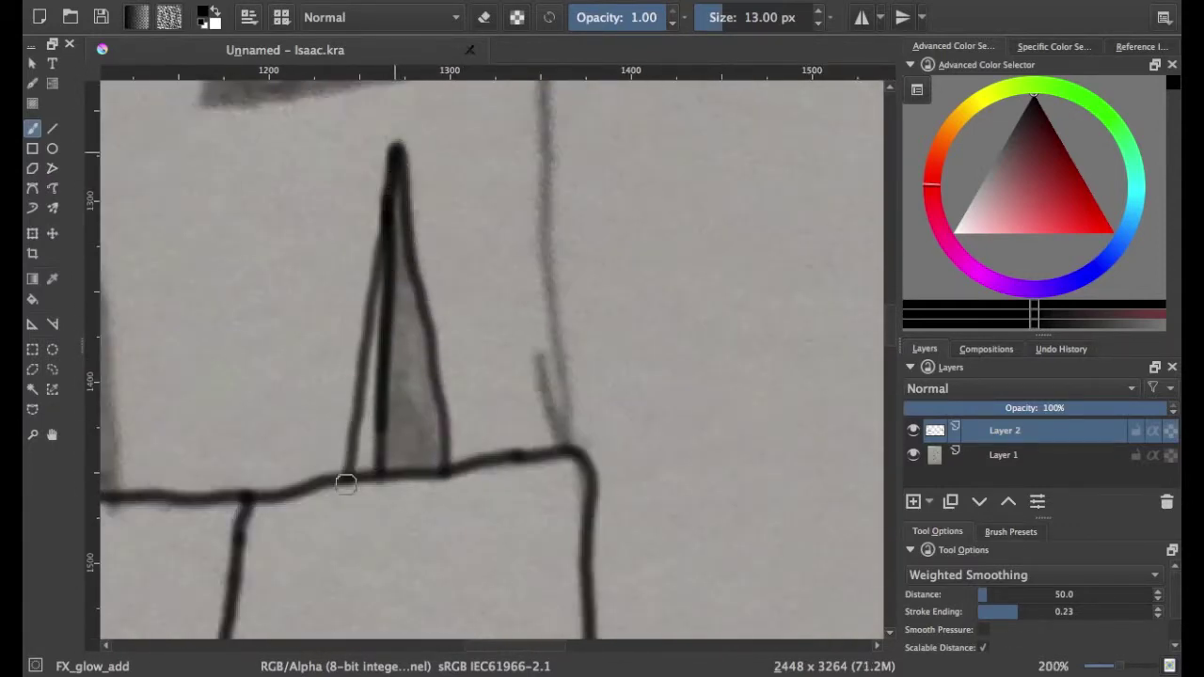
Select the spike with Polygonal Selection, paint it solid black, and darken its edges.
{"action": "left_click", "coordinate": [32, 369]}
{"action": "left_click", "coordinate": [350, 471]}
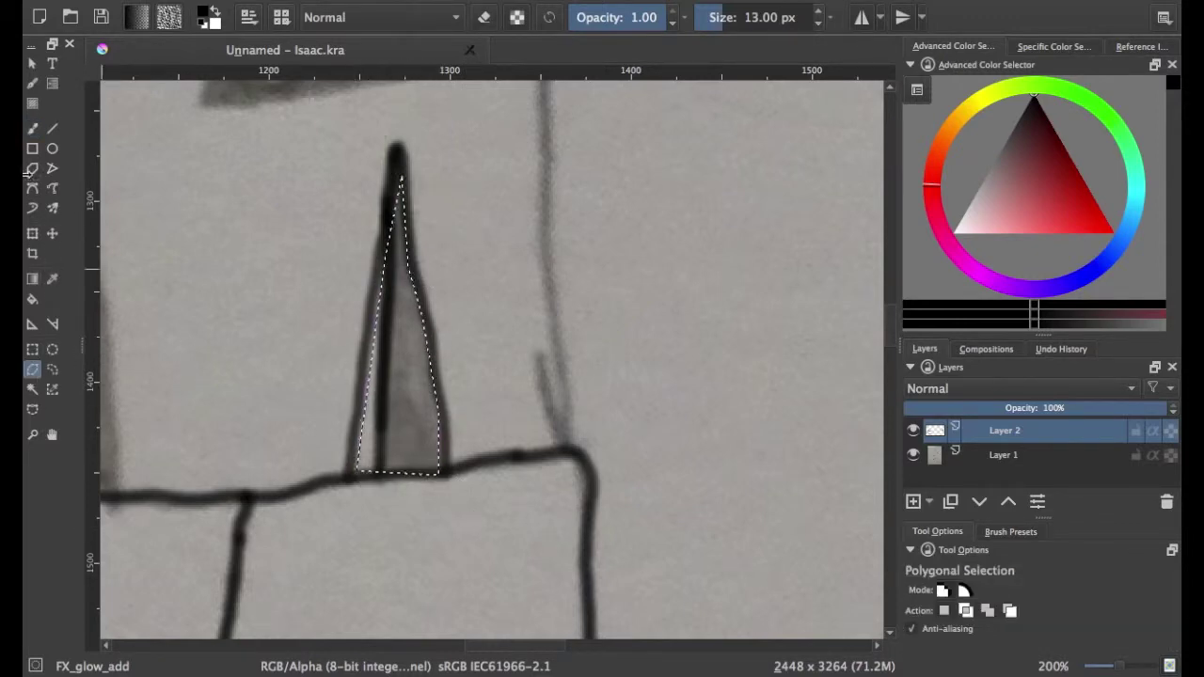
{"action": "left_click", "coordinate": [32, 128]}
{"action": "mouse_move", "coordinate": [395, 179]}
{"action": "left_mouse_down"}
{"action": "mouse_move", "coordinate": [376, 363]}
{"action": "mouse_move", "coordinate": [416, 325]}
{"action": "mouse_move", "coordinate": [358, 467]}
{"action": "mouse_move", "coordinate": [429, 450]}
{"action": "mouse_move", "coordinate": [376, 351]}
{"action": "mouse_move", "coordinate": [400, 218]}
{"action": "left_mouse_up"}
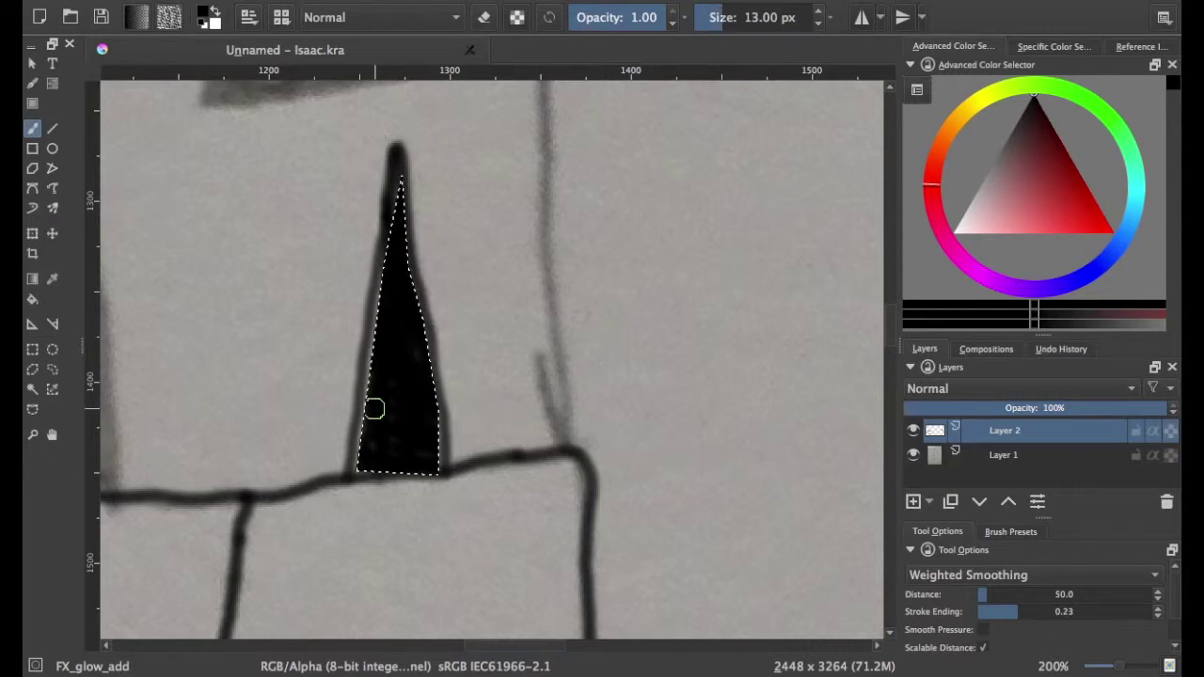
{"action": "left_click", "coordinate": [32, 369]}
{"action": "left_click", "coordinate": [32, 128]}
{"action": "left_click_drag", "start_coordinate": [376, 329], "coordinate": [355, 463]}
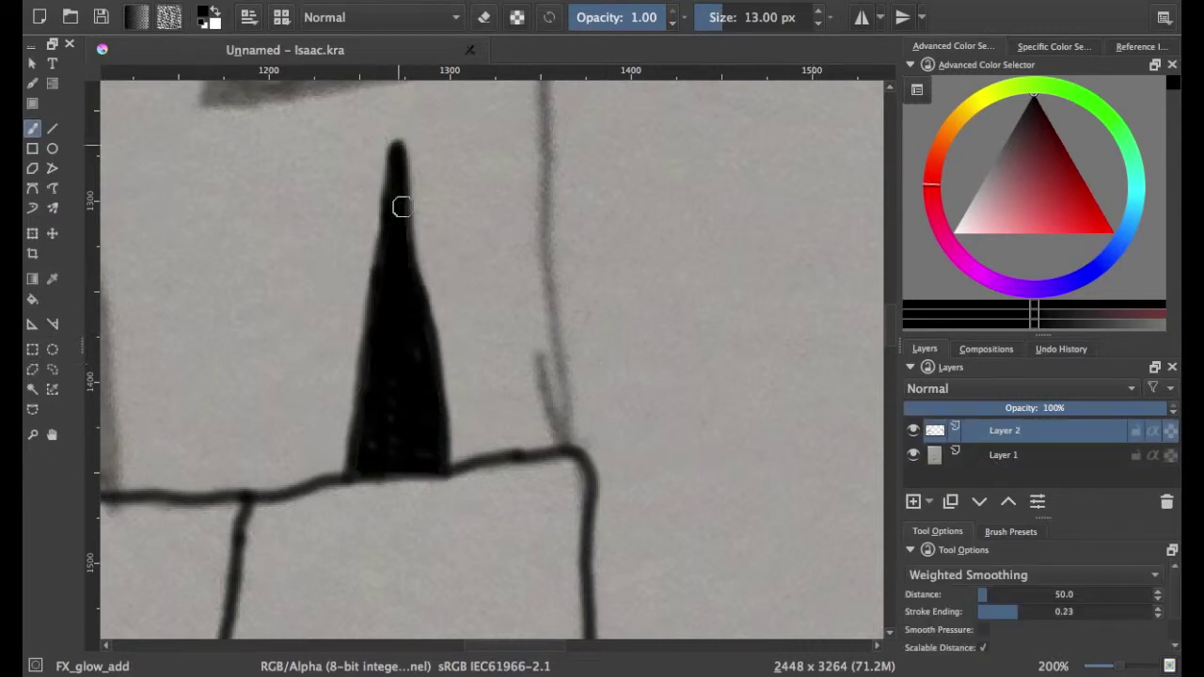
{"action": "left_click_drag", "start_coordinate": [398, 158], "coordinate": [455, 411]}
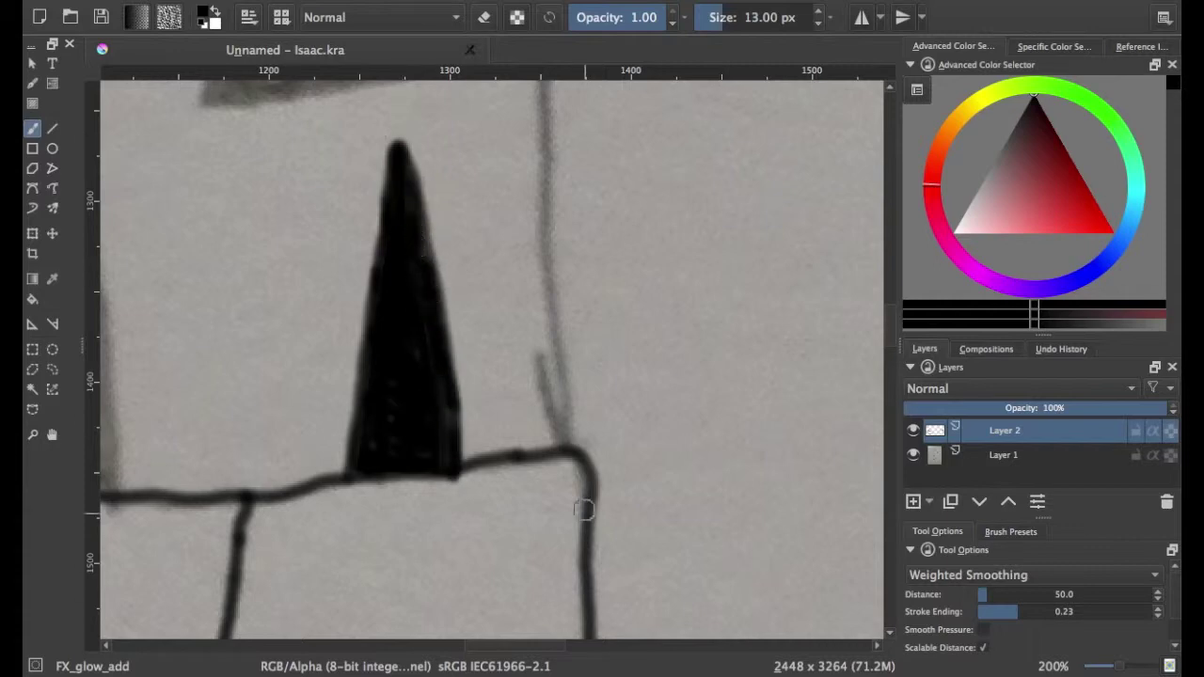
Ink the collar line and the face's nose stroke, moving up toward the eyes.
{"action": "left_click_drag", "start_coordinate": [569, 446], "coordinate": [559, 68]}
{"action": "scroll", "coordinate": [892, 287], "scroll_direction": "up", "scroll_amount": 5}
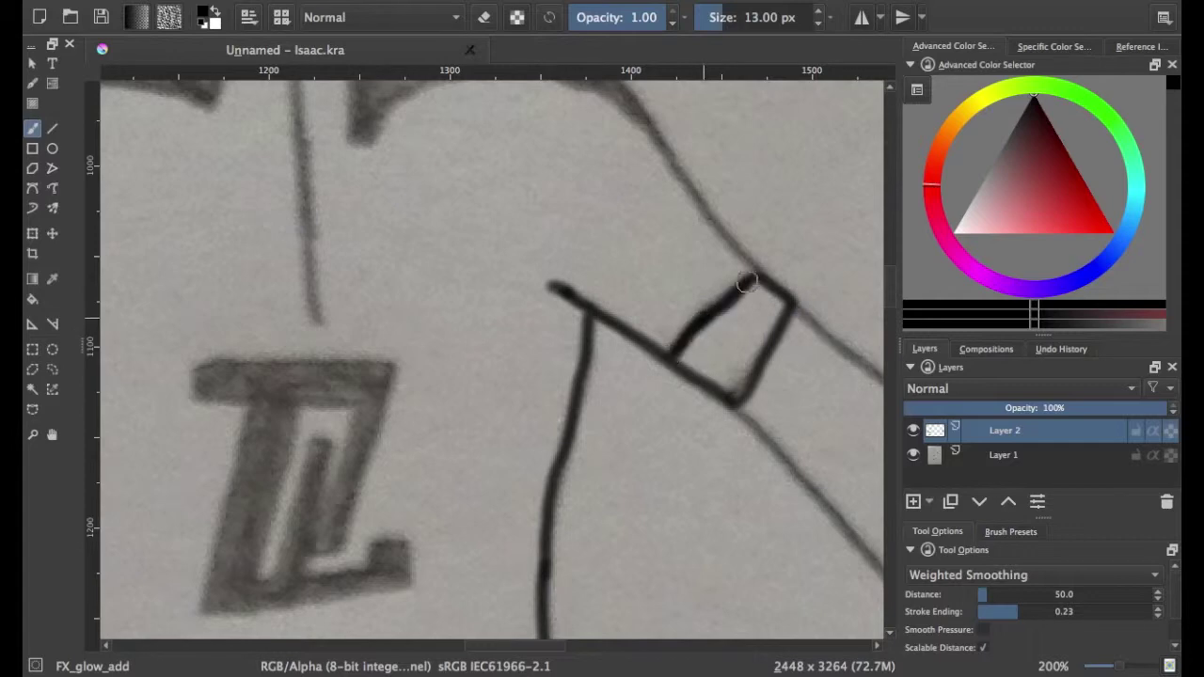
{"action": "scroll", "coordinate": [883, 261], "scroll_direction": "up", "scroll_amount": 5}
{"action": "scroll", "coordinate": [282, 282], "scroll_direction": "up", "scroll_amount": 3}
{"action": "left_click_drag", "start_coordinate": [173, 312], "coordinate": [256, 386]}
{"action": "scroll", "coordinate": [248, 372], "scroll_direction": "up", "scroll_amount": 2}
{"action": "scroll", "coordinate": [265, 259], "scroll_direction": "up", "scroll_amount": 1}
{"action": "scroll", "coordinate": [312, 341], "scroll_direction": "up", "scroll_amount": 5}
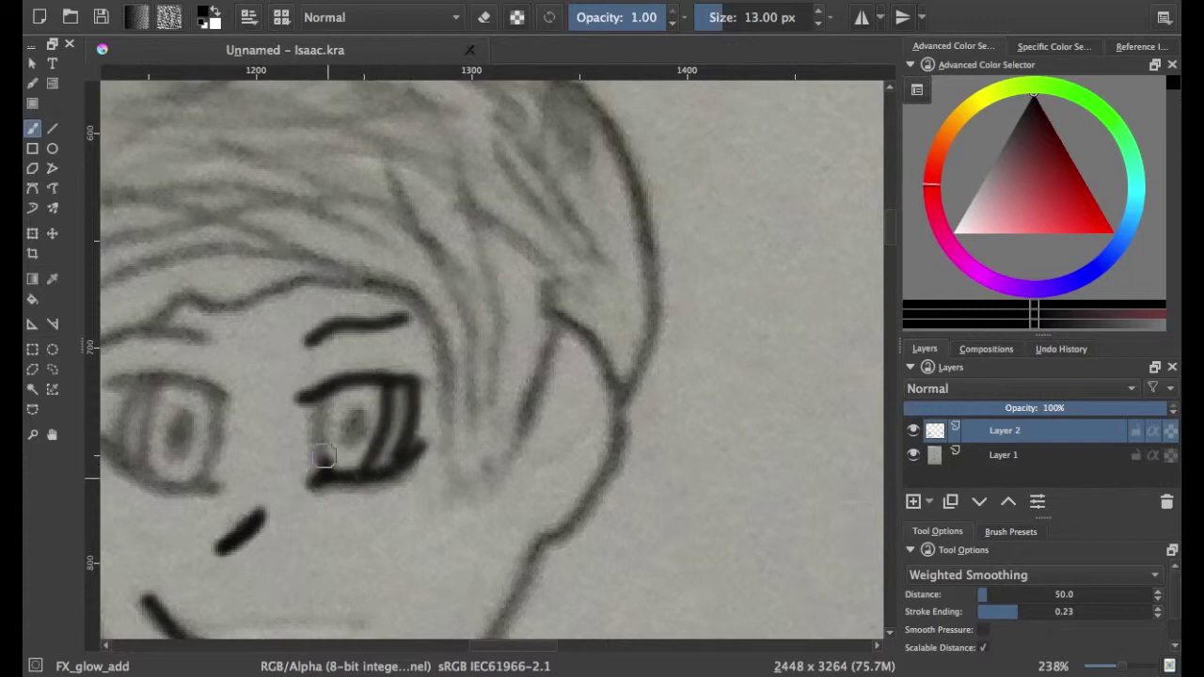
Ink the eyelids, the hairline, the right side of the hair and the wavy top of the head.
{"action": "scroll", "coordinate": [428, 581], "scroll_direction": "left", "scroll_amount": 5}
{"action": "left_click_drag", "start_coordinate": [435, 383], "coordinate": [569, 397]}
{"action": "left_click_drag", "start_coordinate": [428, 436], "coordinate": [534, 480]}
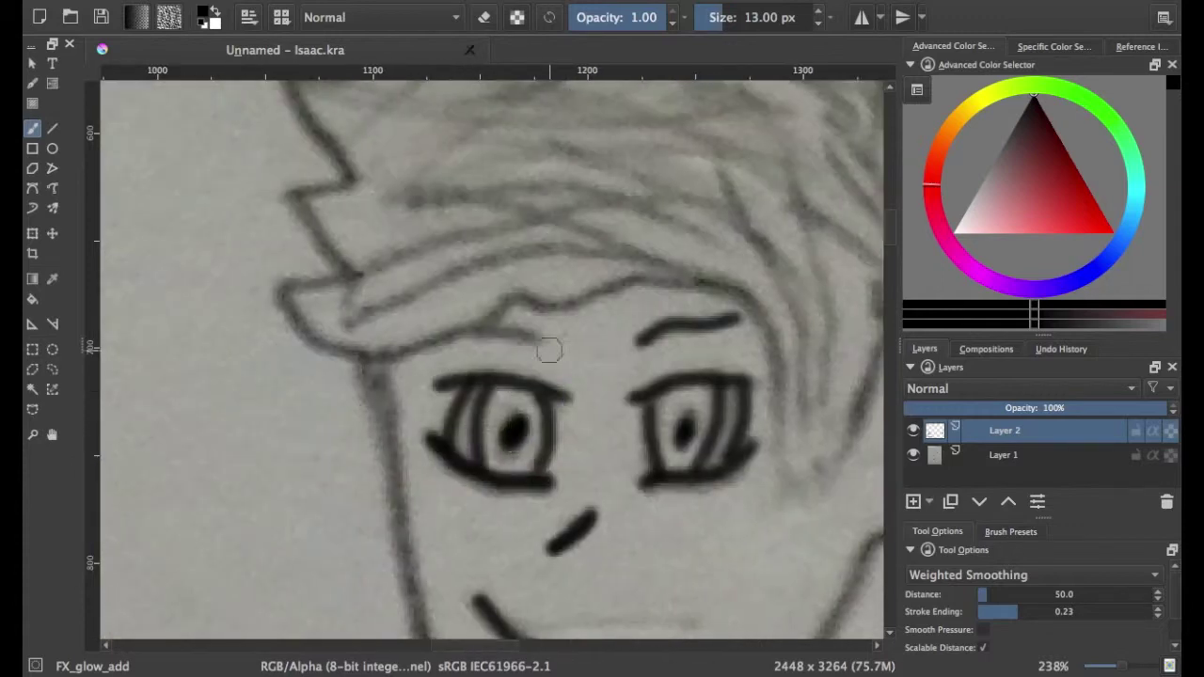
{"action": "mouse_move", "coordinate": [280, 289]}
{"action": "left_mouse_down"}
{"action": "mouse_move", "coordinate": [522, 303]}
{"action": "mouse_move", "coordinate": [743, 294]}
{"action": "mouse_move", "coordinate": [856, 414]}
{"action": "left_mouse_up"}
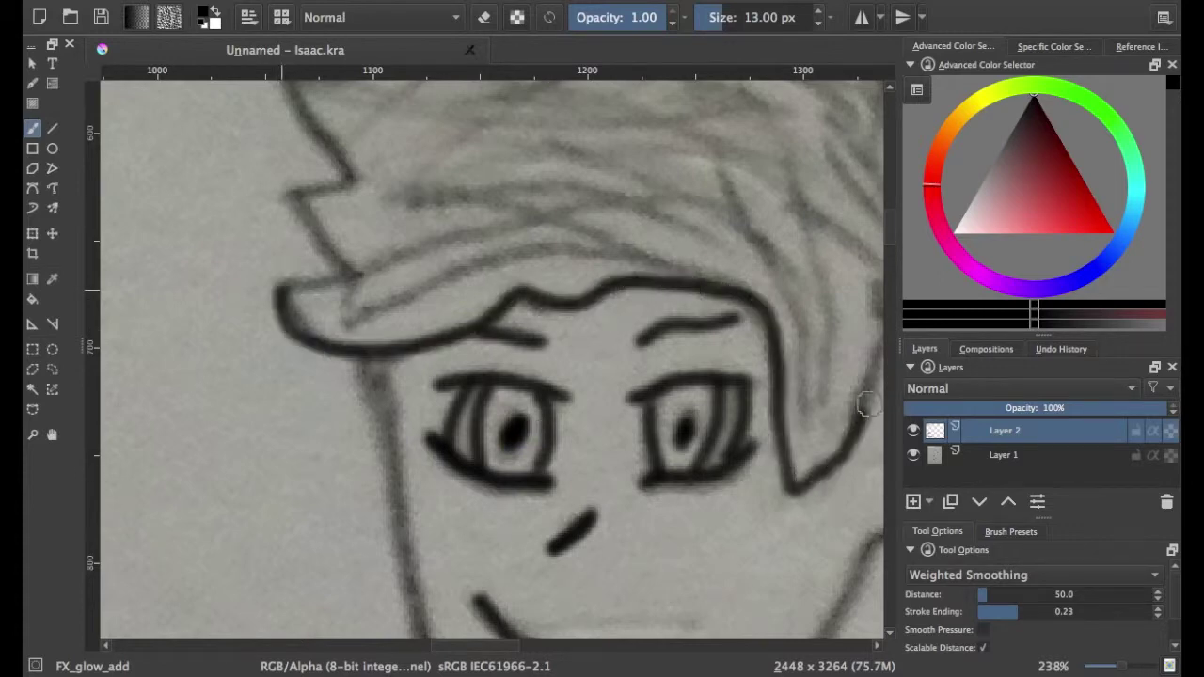
{"action": "scroll", "coordinate": [855, 414], "scroll_direction": "right", "scroll_amount": 5}
{"action": "left_click_drag", "start_coordinate": [569, 414], "coordinate": [597, 350]}
{"action": "left_click_drag", "start_coordinate": [661, 393], "coordinate": [646, 94]}
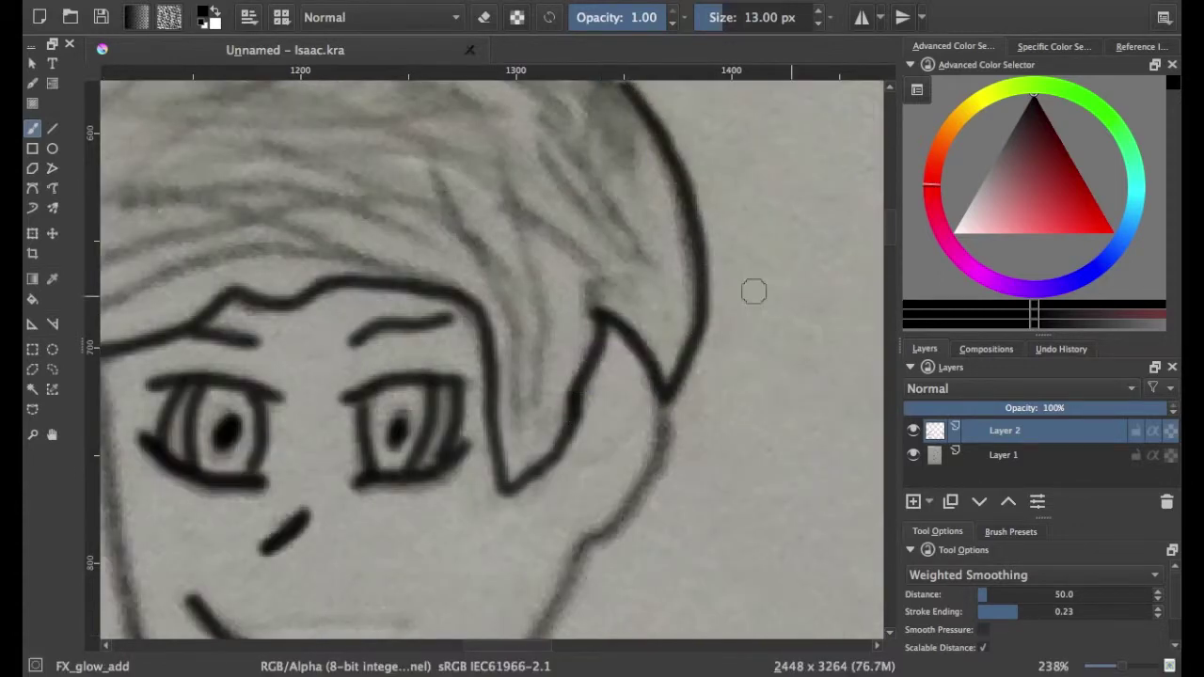
{"action": "scroll", "coordinate": [752, 288], "scroll_direction": "up", "scroll_amount": 5}
{"action": "mouse_move", "coordinate": [605, 484]}
{"action": "left_mouse_down"}
{"action": "mouse_move", "coordinate": [406, 393]}
{"action": "mouse_move", "coordinate": [104, 425]}
{"action": "left_mouse_up"}
Ink the side of the head downward and the jaw line up to the right.
{"action": "scroll", "coordinate": [667, 446], "scroll_direction": "left", "scroll_amount": 10}
{"action": "left_click_drag", "start_coordinate": [666, 446], "coordinate": [616, 592]}
{"action": "scroll", "coordinate": [607, 197], "scroll_direction": "down", "scroll_amount": 5}
{"action": "left_click_drag", "start_coordinate": [659, 362], "coordinate": [738, 635]}
{"action": "scroll", "coordinate": [739, 470], "scroll_direction": "down", "scroll_amount": 3}
{"action": "mouse_move", "coordinate": [724, 350]}
{"action": "left_mouse_down"}
{"action": "mouse_move", "coordinate": [784, 397]}
{"action": "mouse_move", "coordinate": [725, 530]}
{"action": "mouse_move", "coordinate": [458, 633]}
{"action": "left_mouse_up"}
{"action": "scroll", "coordinate": [458, 565], "scroll_direction": "down", "scroll_amount": 3}
{"action": "mouse_move", "coordinate": [339, 395]}
{"action": "left_mouse_down"}
{"action": "mouse_move", "coordinate": [442, 452]}
{"action": "mouse_move", "coordinate": [712, 201]}
{"action": "mouse_move", "coordinate": [828, 66]}
{"action": "left_mouse_up"}
{"action": "scroll", "coordinate": [828, 282], "scroll_direction": "up", "scroll_amount": 5}
{"action": "scroll", "coordinate": [892, 266], "scroll_direction": "down", "scroll_amount": 5}
Ink the left and right collar outlines and the collar top edge with the neck.
{"action": "mouse_move", "coordinate": [404, 271]}
{"action": "left_mouse_down"}
{"action": "mouse_move", "coordinate": [357, 422]}
{"action": "mouse_move", "coordinate": [151, 388]}
{"action": "left_mouse_up"}
{"action": "mouse_move", "coordinate": [516, 265]}
{"action": "left_mouse_down"}
{"action": "mouse_move", "coordinate": [580, 411]}
{"action": "mouse_move", "coordinate": [883, 456]}
{"action": "left_mouse_up"}
{"action": "scroll", "coordinate": [715, 442], "scroll_direction": "right", "scroll_amount": 5}
{"action": "mouse_move", "coordinate": [583, 475]}
{"action": "left_mouse_down"}
{"action": "mouse_move", "coordinate": [543, 398]}
{"action": "mouse_move", "coordinate": [329, 304]}
{"action": "mouse_move", "coordinate": [383, 90]}
{"action": "left_mouse_up"}
{"action": "scroll", "coordinate": [406, 298], "scroll_direction": "down", "scroll_amount": 1}
{"action": "scroll", "coordinate": [406, 298], "scroll_direction": "down", "scroll_amount": 5}
{"action": "scroll", "coordinate": [507, 368], "scroll_direction": "up", "scroll_amount": 5}
Ink the shirt placket and the long vertical shirt and arm lines in black.
{"action": "left_click_drag", "start_coordinate": [462, 156], "coordinate": [490, 489]}
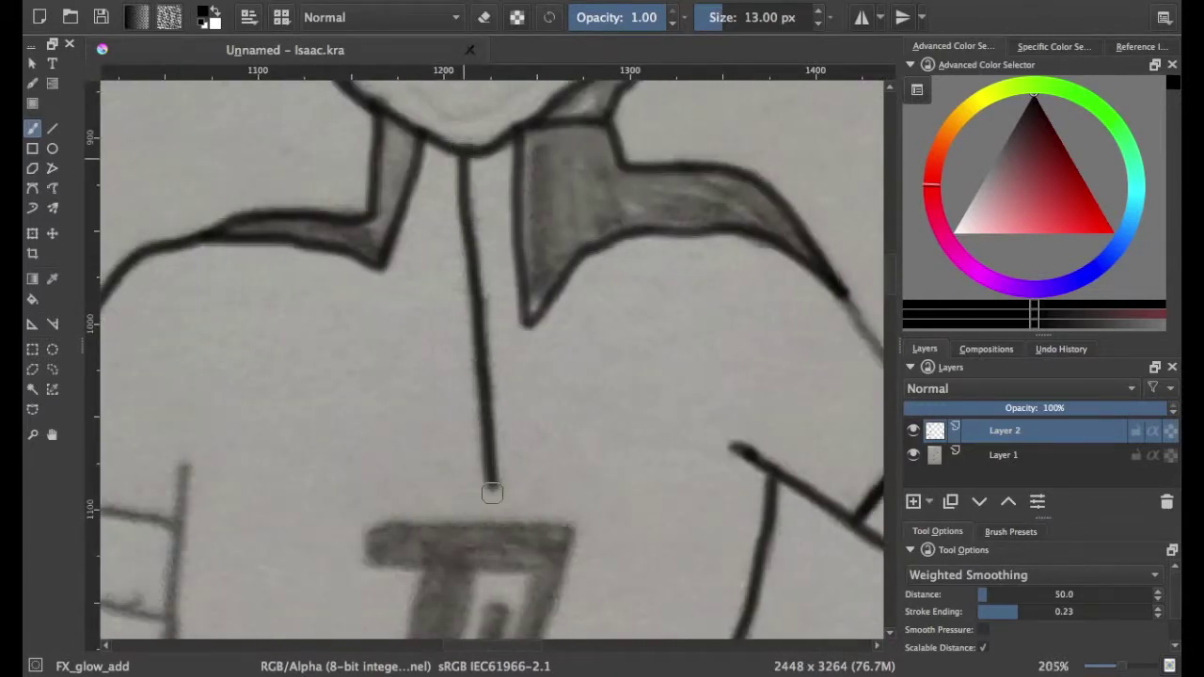
{"action": "scroll", "coordinate": [432, 432], "scroll_direction": "left", "scroll_amount": 5}
{"action": "left_click_drag", "start_coordinate": [359, 323], "coordinate": [292, 637]}
{"action": "scroll", "coordinate": [466, 466], "scroll_direction": "down", "scroll_amount": 5}
{"action": "mouse_move", "coordinate": [459, 171]}
{"action": "left_mouse_down"}
{"action": "mouse_move", "coordinate": [443, 346]}
{"action": "mouse_move", "coordinate": [453, 638]}
{"action": "left_mouse_up"}
{"action": "scroll", "coordinate": [318, 292], "scroll_direction": "down", "scroll_amount": 5}
{"action": "mouse_move", "coordinate": [299, 132]}
{"action": "left_mouse_down"}
{"action": "mouse_move", "coordinate": [287, 266]}
{"action": "mouse_move", "coordinate": [200, 638]}
{"action": "left_mouse_up"}
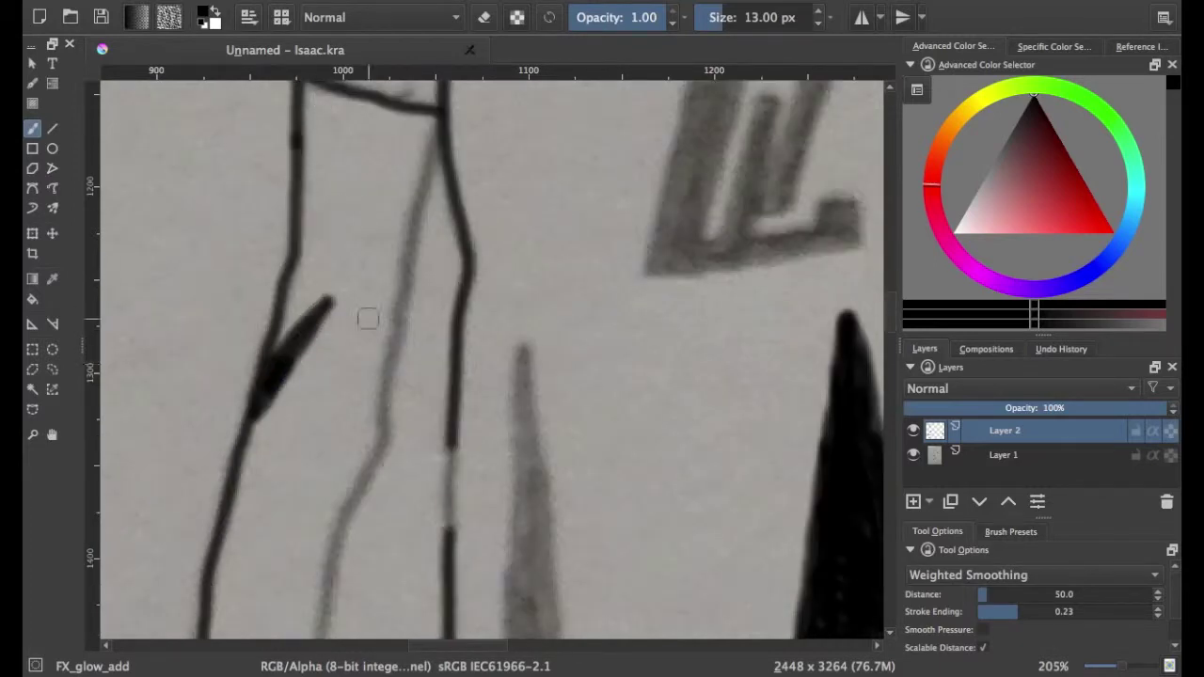
{"action": "scroll", "coordinate": [339, 316], "scroll_direction": "down", "scroll_amount": 5}
{"action": "mouse_move", "coordinate": [213, 84]}
{"action": "left_mouse_down"}
{"action": "mouse_move", "coordinate": [249, 543]}
{"action": "mouse_move", "coordinate": [320, 423]}
{"action": "left_mouse_up"}
{"action": "mouse_move", "coordinate": [298, 523]}
{"action": "left_mouse_down"}
{"action": "mouse_move", "coordinate": [347, 363]}
{"action": "mouse_move", "coordinate": [339, 84]}
{"action": "left_mouse_up"}
{"action": "scroll", "coordinate": [376, 282], "scroll_direction": "up", "scroll_amount": 10}
{"action": "mouse_move", "coordinate": [324, 555]}
{"action": "left_mouse_down"}
{"action": "mouse_move", "coordinate": [383, 442]}
{"action": "mouse_move", "coordinate": [437, 108]}
{"action": "left_mouse_up"}
Ink the top and right side of the Z logo on the shirt.
{"action": "scroll", "coordinate": [489, 647], "scroll_direction": "right", "scroll_amount": 2}
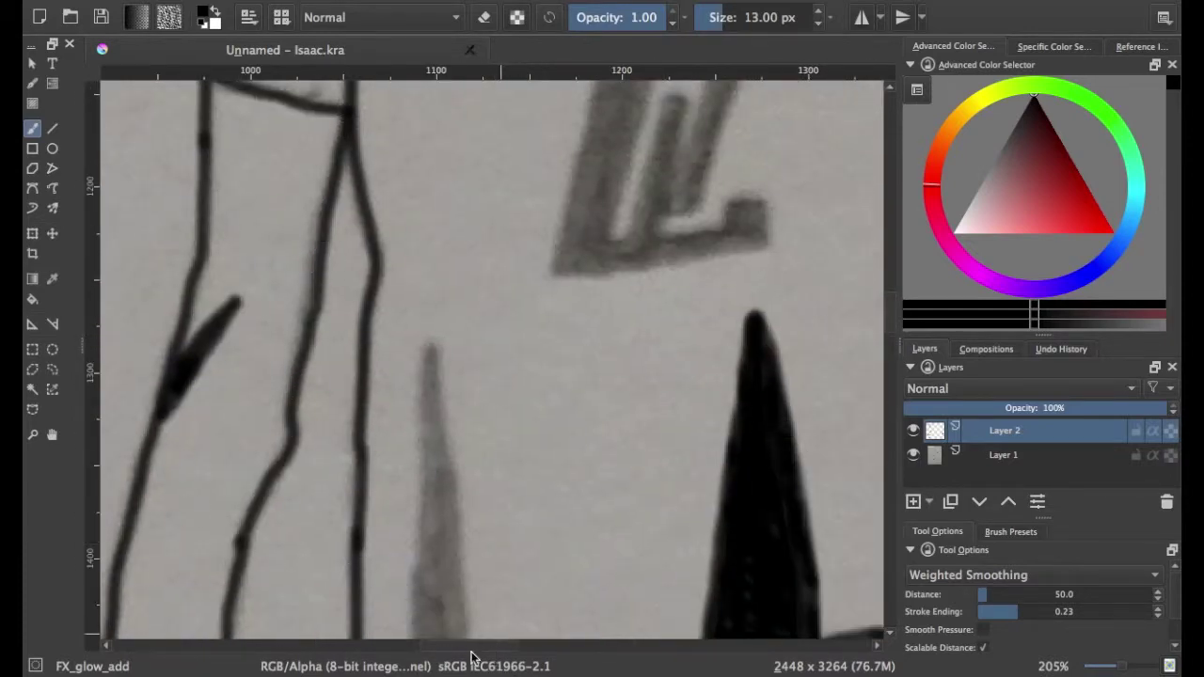
{"action": "scroll", "coordinate": [637, 398], "scroll_direction": "up", "scroll_amount": 5}
{"action": "scroll", "coordinate": [636, 398], "scroll_direction": "left", "scroll_amount": 3}
{"action": "scroll", "coordinate": [636, 397], "scroll_direction": "right", "scroll_amount": 3}
{"action": "mouse_move", "coordinate": [545, 318]}
{"action": "left_mouse_down"}
{"action": "mouse_move", "coordinate": [712, 317]}
{"action": "mouse_move", "coordinate": [674, 512]}
{"action": "mouse_move", "coordinate": [667, 349]}
{"action": "mouse_move", "coordinate": [653, 424]}
{"action": "mouse_move", "coordinate": [661, 532]}
{"action": "mouse_move", "coordinate": [619, 566]}
{"action": "mouse_move", "coordinate": [549, 349]}
{"action": "mouse_move", "coordinate": [667, 328]}
{"action": "mouse_move", "coordinate": [730, 370]}
{"action": "mouse_move", "coordinate": [705, 451]}
{"action": "mouse_move", "coordinate": [677, 336]}
{"action": "mouse_move", "coordinate": [612, 387]}
{"action": "mouse_move", "coordinate": [589, 533]}
{"action": "mouse_move", "coordinate": [556, 561]}
{"action": "mouse_move", "coordinate": [683, 564]}
{"action": "mouse_move", "coordinate": [740, 506]}
{"action": "left_mouse_up"}
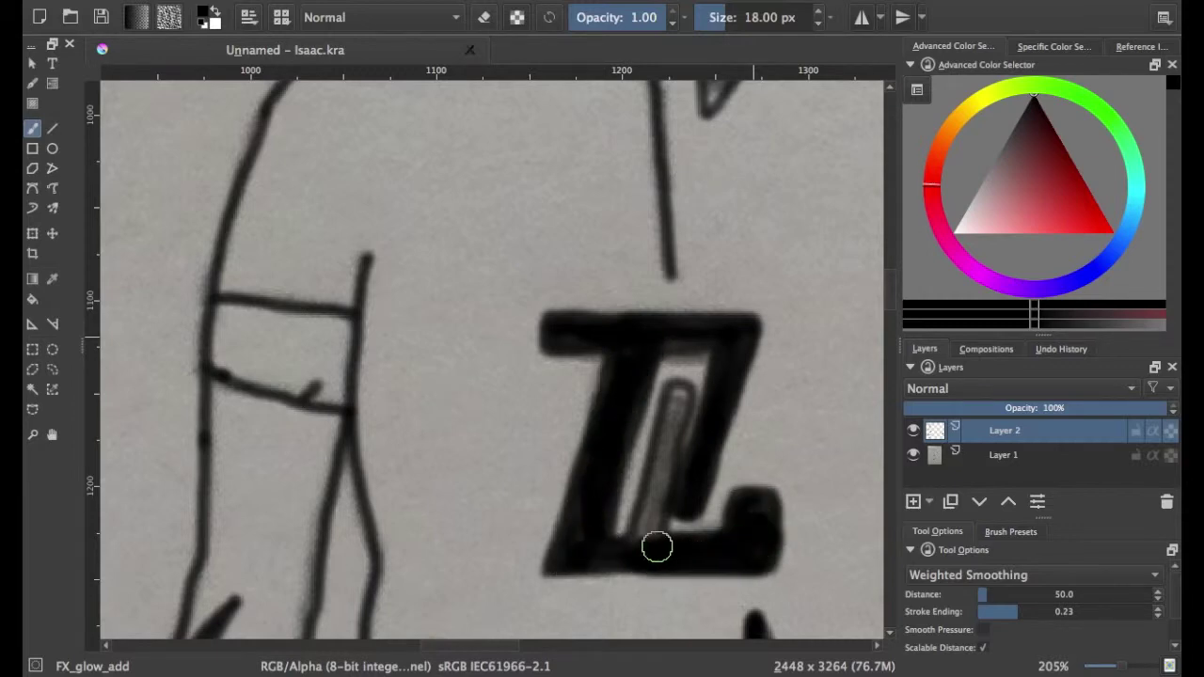
Fill the gap inside the Z black and ink the Z logo's diagonals, curve and vertical line.
{"action": "left_click_drag", "start_coordinate": [656, 546], "coordinate": [657, 461]}
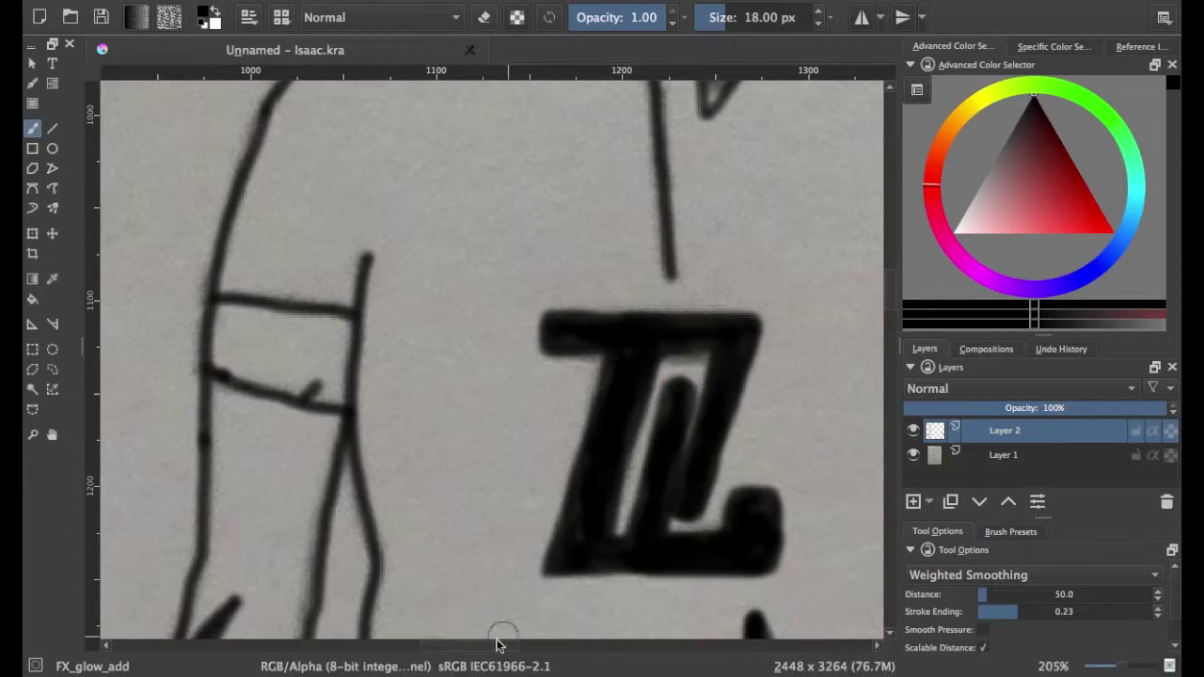
{"action": "scroll", "coordinate": [601, 423], "scroll_direction": "right", "scroll_amount": 10}
{"action": "left_click_drag", "start_coordinate": [621, 282], "coordinate": [442, 83]}
{"action": "mouse_move", "coordinate": [602, 273]}
{"action": "left_mouse_down"}
{"action": "mouse_move", "coordinate": [677, 328]}
{"action": "mouse_move", "coordinate": [752, 457]}
{"action": "mouse_move", "coordinate": [806, 344]}
{"action": "mouse_move", "coordinate": [833, 231]}
{"action": "left_mouse_up"}
{"action": "mouse_move", "coordinate": [527, 352]}
{"action": "left_mouse_down"}
{"action": "mouse_move", "coordinate": [731, 572]}
{"action": "mouse_move", "coordinate": [809, 635]}
{"action": "left_mouse_up"}
{"action": "scroll", "coordinate": [659, 565], "scroll_direction": "right", "scroll_amount": 5}
{"action": "scroll", "coordinate": [526, 526], "scroll_direction": "down", "scroll_amount": 3}
{"action": "mouse_move", "coordinate": [527, 527]}
{"action": "left_mouse_down"}
{"action": "mouse_move", "coordinate": [640, 256]}
{"action": "mouse_move", "coordinate": [663, 94]}
{"action": "left_mouse_up"}
{"action": "scroll", "coordinate": [859, 270], "scroll_direction": "up", "scroll_amount": 5}
Ink the raised hand and arm outlines and the ball's full outline.
{"action": "mouse_move", "coordinate": [665, 366]}
{"action": "left_mouse_down"}
{"action": "mouse_move", "coordinate": [586, 197]}
{"action": "mouse_move", "coordinate": [645, 293]}
{"action": "left_mouse_up"}
{"action": "left_click_drag", "start_coordinate": [626, 233], "coordinate": [577, 237]}
{"action": "left_click_drag", "start_coordinate": [630, 366], "coordinate": [492, 266]}
{"action": "left_click_drag", "start_coordinate": [533, 205], "coordinate": [533, 113]}
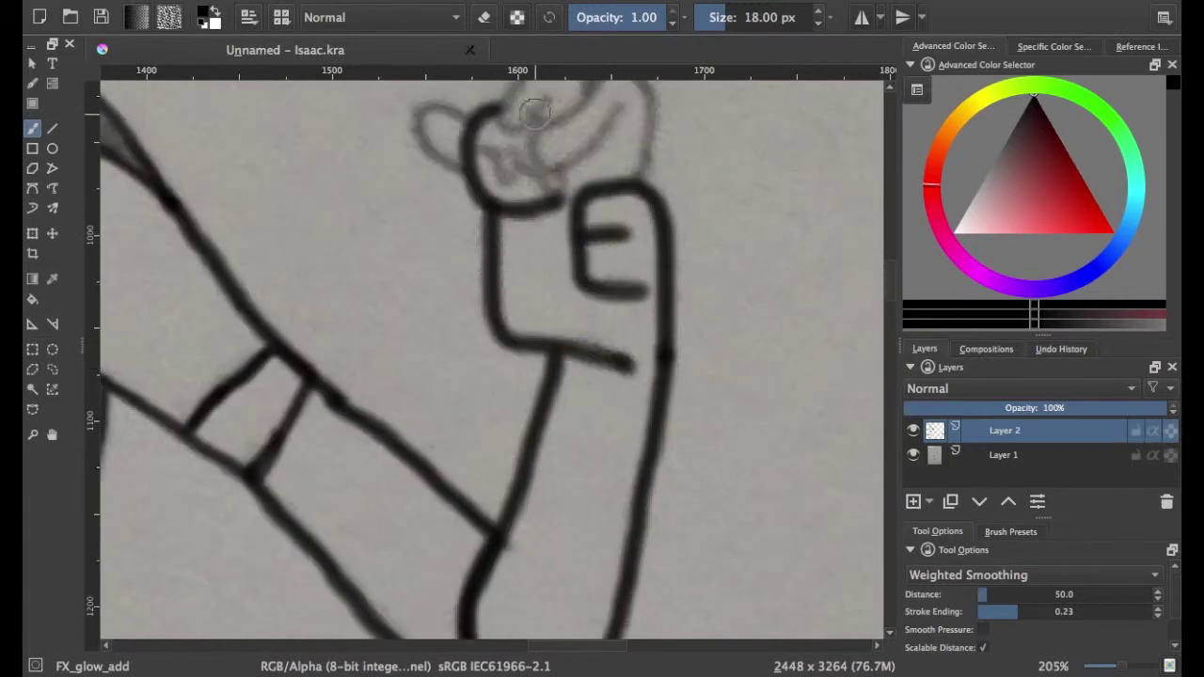
{"action": "left_click_drag", "start_coordinate": [527, 170], "coordinate": [461, 111]}
{"action": "scroll", "coordinate": [505, 286], "scroll_direction": "up", "scroll_amount": 5}
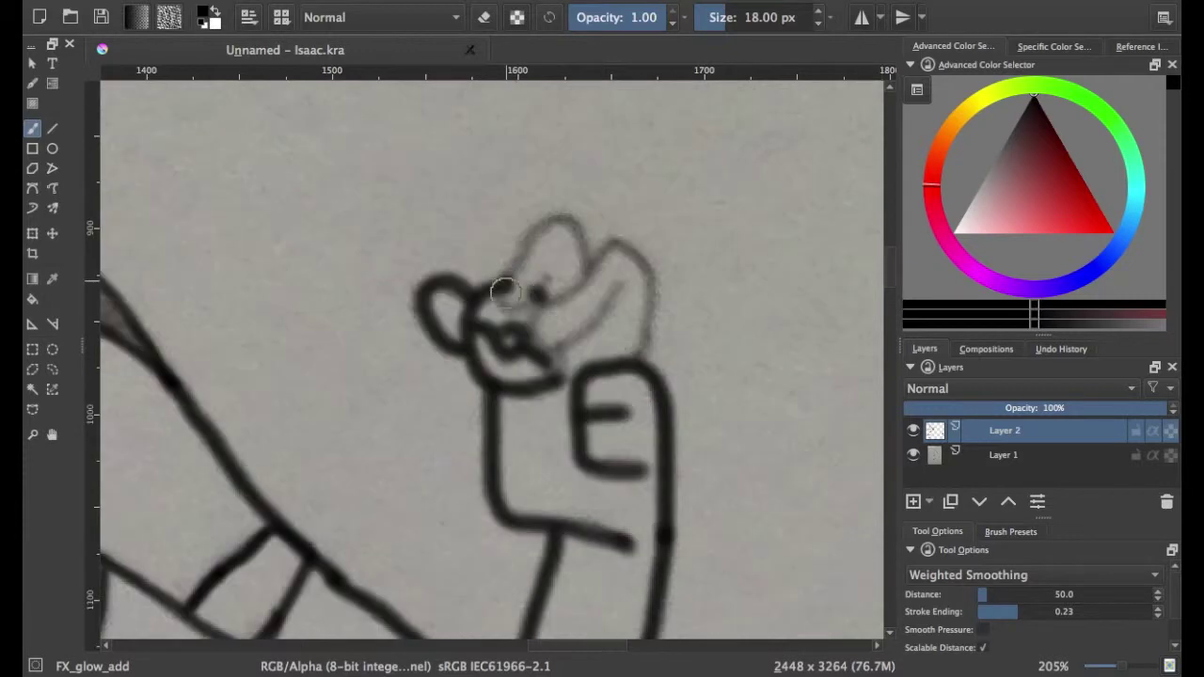
{"action": "mouse_move", "coordinate": [541, 230]}
{"action": "left_mouse_down"}
{"action": "mouse_move", "coordinate": [612, 264]}
{"action": "mouse_move", "coordinate": [551, 366]}
{"action": "left_mouse_up"}
Darken the faint left collar spike with black ink.
{"action": "scroll", "coordinate": [486, 633], "scroll_direction": "down", "scroll_amount": 5}
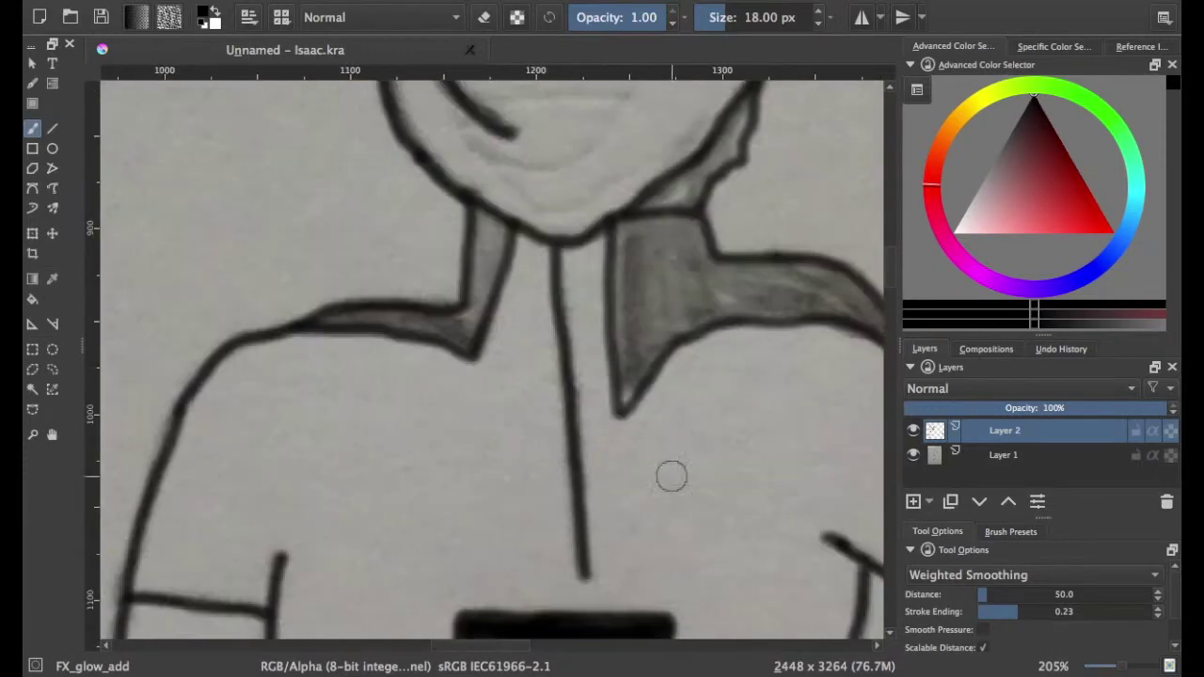
{"action": "scroll", "coordinate": [725, 341], "scroll_direction": "left", "scroll_amount": 5}
{"action": "scroll", "coordinate": [724, 341], "scroll_direction": "up", "scroll_amount": 5}
{"action": "mouse_move", "coordinate": [322, 505]}
{"action": "left_mouse_down"}
{"action": "mouse_move", "coordinate": [382, 546]}
{"action": "mouse_move", "coordinate": [341, 435]}
{"action": "mouse_move", "coordinate": [350, 290]}
{"action": "mouse_move", "coordinate": [370, 470]}
{"action": "left_mouse_up"}
{"action": "key", "text": "bracketright"}
{"action": "key", "text": "bracketright"}
Ink the leg's left outline and the shoe's inner curve, redoing a misplaced stroke, and fill the ankle streak.
{"action": "scroll", "coordinate": [825, 347], "scroll_direction": "right", "scroll_amount": 5}
{"action": "scroll", "coordinate": [317, 397], "scroll_direction": "down", "scroll_amount": 10}
{"action": "key", "text": "bracketleft"}
{"action": "key", "text": "bracketleft"}
{"action": "mouse_move", "coordinate": [204, 309]}
{"action": "left_mouse_down"}
{"action": "mouse_move", "coordinate": [157, 519]}
{"action": "mouse_move", "coordinate": [430, 570]}
{"action": "mouse_move", "coordinate": [503, 376]}
{"action": "mouse_move", "coordinate": [366, 570]}
{"action": "mouse_move", "coordinate": [387, 424]}
{"action": "mouse_move", "coordinate": [212, 554]}
{"action": "left_mouse_up"}
{"action": "left_click_drag", "start_coordinate": [325, 453], "coordinate": [252, 550]}
{"action": "key", "text": "ctrl+z"}
{"action": "left_click_drag", "start_coordinate": [318, 451], "coordinate": [249, 553]}
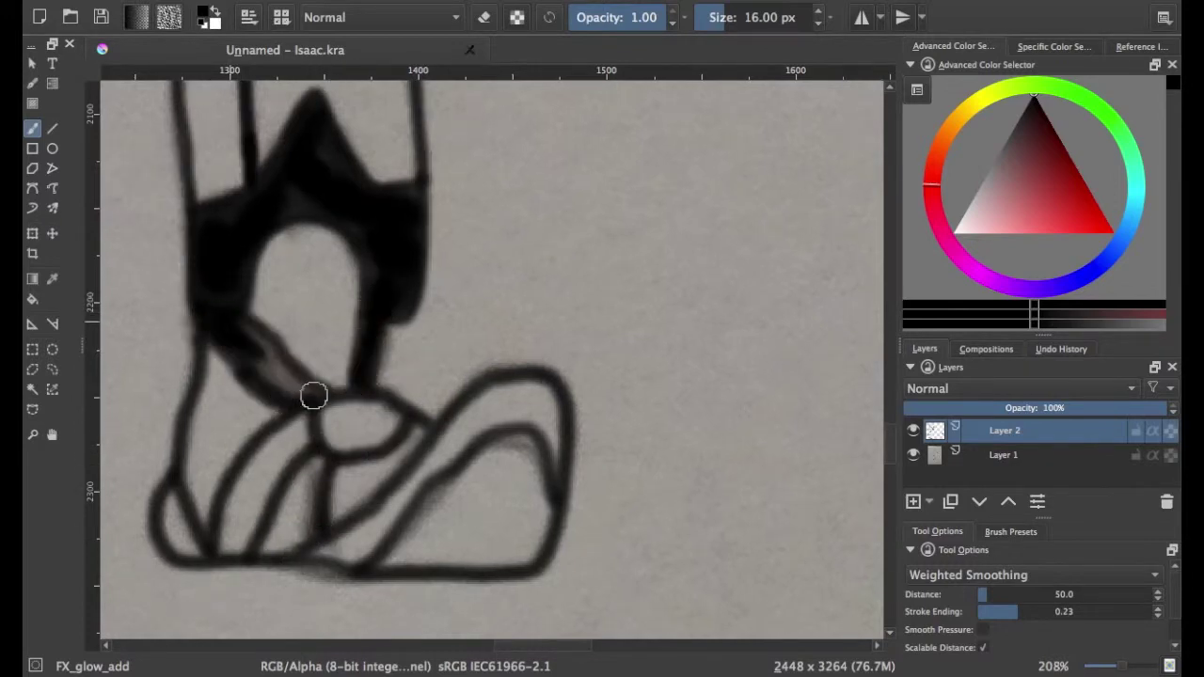
{"action": "left_click_drag", "start_coordinate": [313, 396], "coordinate": [264, 363]}
Scroll down over the finished inking and start choosing a new paint colour.
{"action": "scroll", "coordinate": [836, 466], "scroll_direction": "down", "scroll_amount": 3}
{"action": "scroll", "coordinate": [847, 433], "scroll_direction": "down", "scroll_amount": 3}
{"action": "scroll", "coordinate": [866, 395], "scroll_direction": "down", "scroll_amount": 3}
{"action": "scroll", "coordinate": [884, 348], "scroll_direction": "down", "scroll_amount": 3}
{"action": "scroll", "coordinate": [518, 179], "scroll_direction": "up", "scroll_amount": 10}
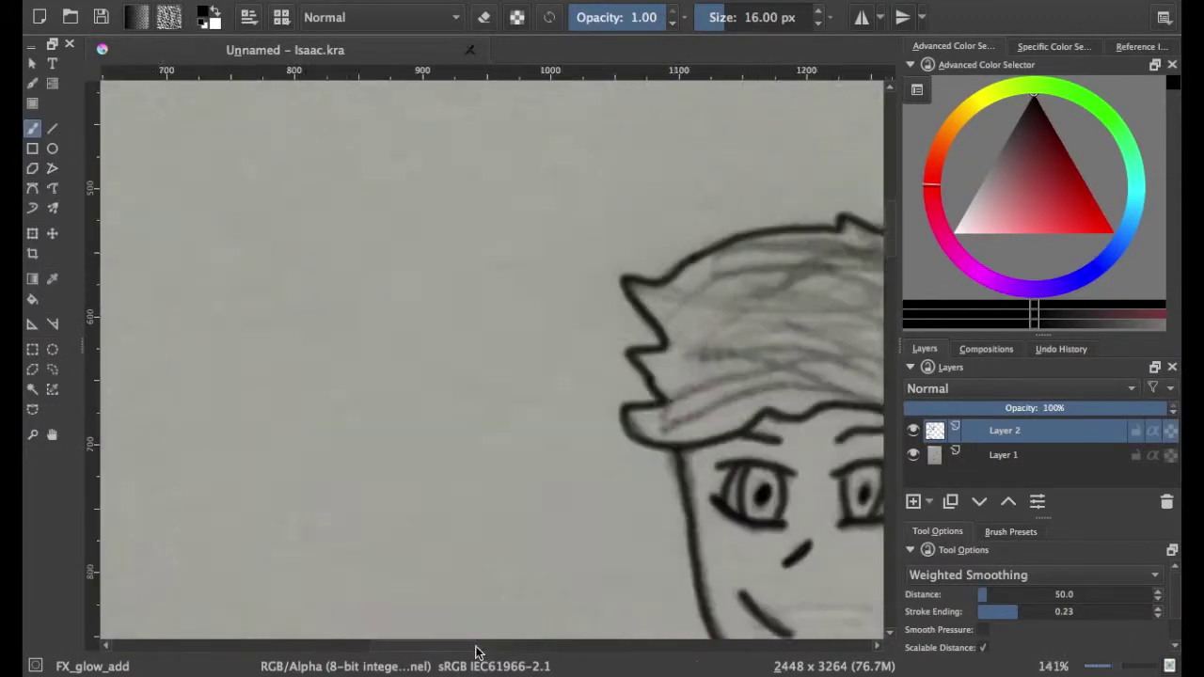
{"action": "left_click", "coordinate": [1011, 175]}
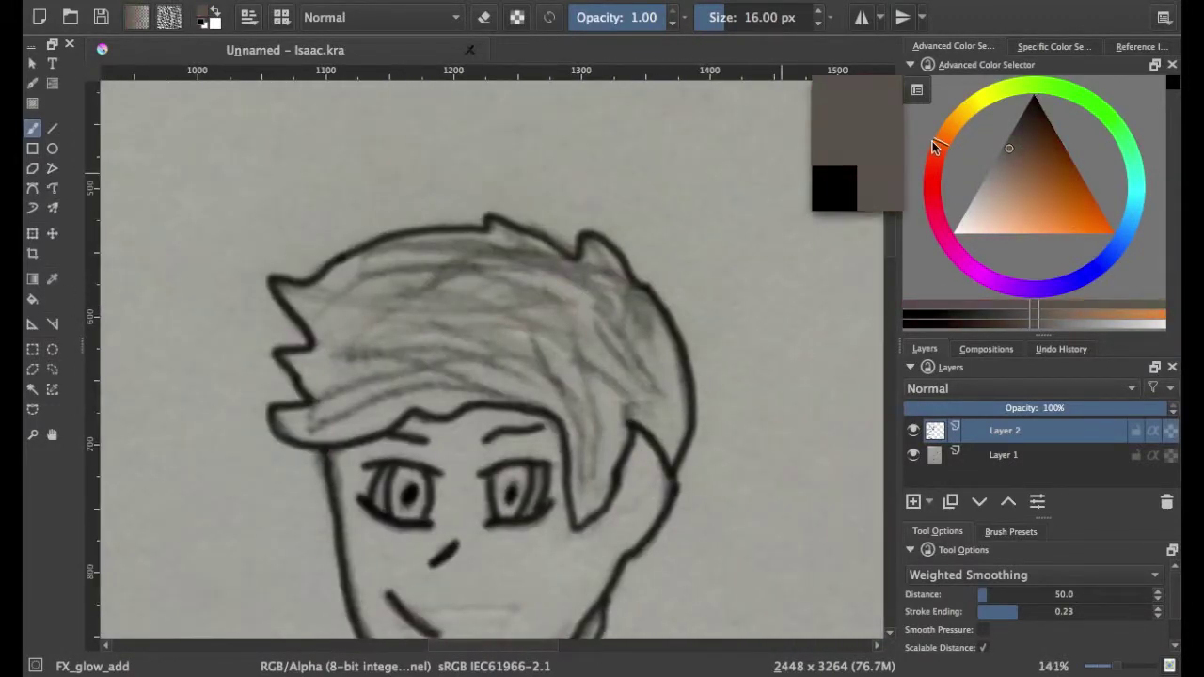
Pick a brown colour for the hair, trying a flood fill and undoing it.
{"action": "mouse_move", "coordinate": [936, 151]}
{"action": "left_mouse_down"}
{"action": "mouse_move", "coordinate": [1002, 287]}
{"action": "mouse_move", "coordinate": [942, 138]}
{"action": "left_mouse_up"}
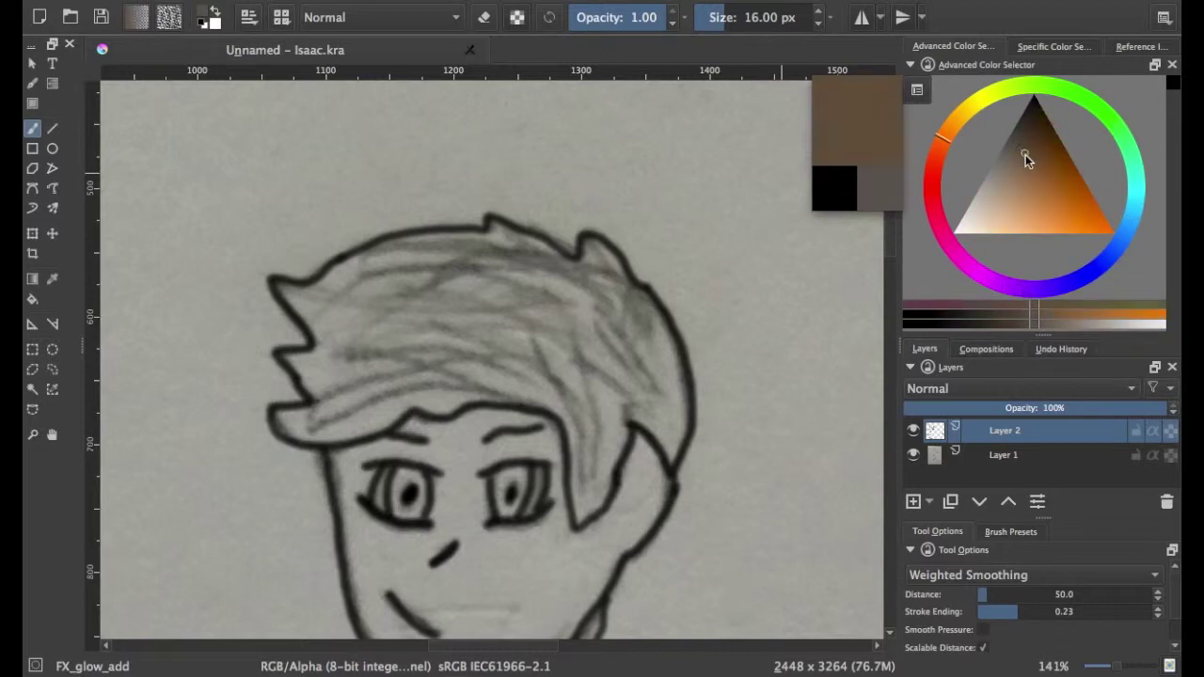
{"action": "left_click", "coordinate": [1023, 166]}
{"action": "key", "text": "f"}
{"action": "left_click", "coordinate": [600, 486]}
{"action": "key", "text": "ctrl+z"}
Select the hair with a polygonal selection, paint it brown with a large brush, then deselect.
{"action": "right_click", "coordinate": [32, 299]}
{"action": "left_click", "coordinate": [32, 368]}
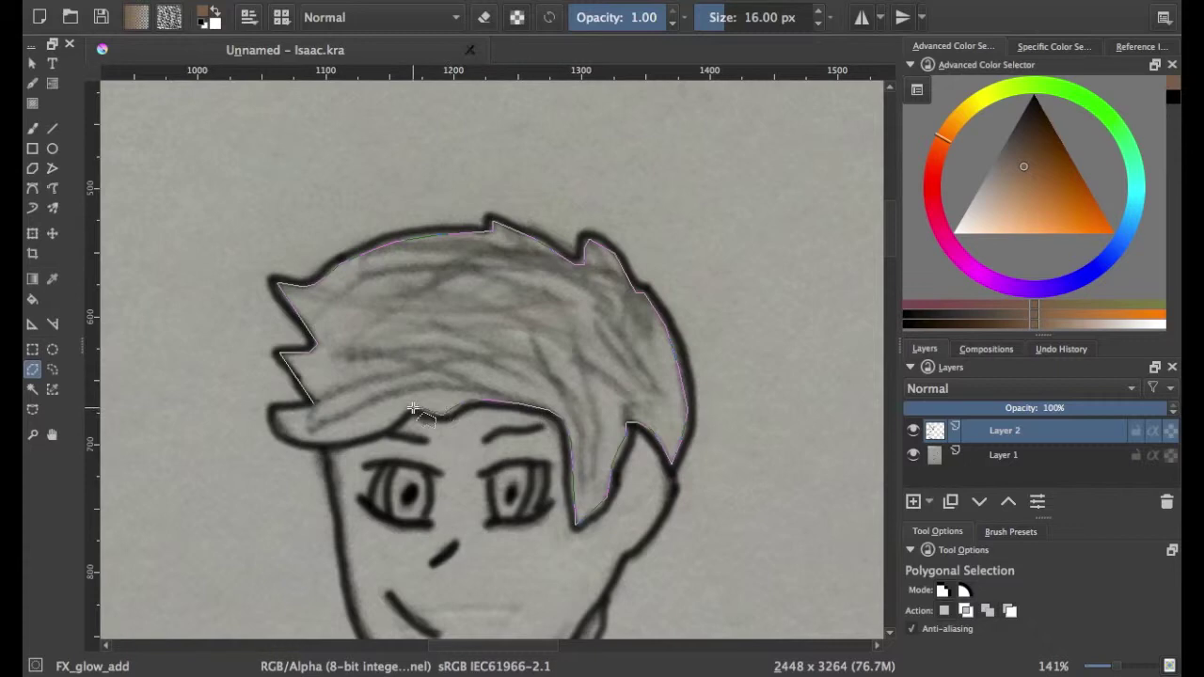
{"action": "left_click", "coordinate": [279, 426]}
{"action": "key", "text": "b"}
{"action": "mouse_move", "coordinate": [537, 323]}
{"action": "left_mouse_down"}
{"action": "mouse_move", "coordinate": [583, 310]}
{"action": "mouse_move", "coordinate": [484, 409]}
{"action": "mouse_move", "coordinate": [296, 255]}
{"action": "mouse_move", "coordinate": [551, 349]}
{"action": "left_mouse_up"}
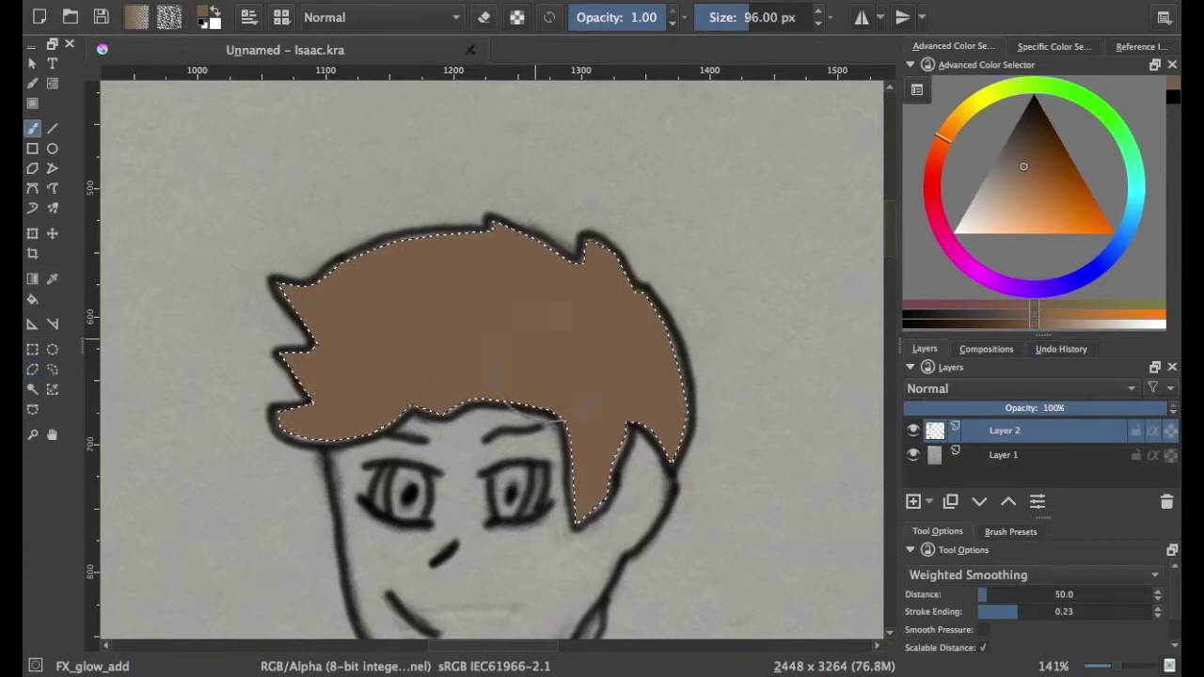
{"action": "left_click_drag", "start_coordinate": [411, 601], "coordinate": [524, 597]}
{"action": "key", "text": "ctrl+shift+a"}
Paint the remaining hair edges brown up to the outline with a smaller 11–12 px brush.
{"action": "scroll", "coordinate": [583, 475], "scroll_direction": "up", "scroll_amount": 4}
{"action": "key", "text": "b"}
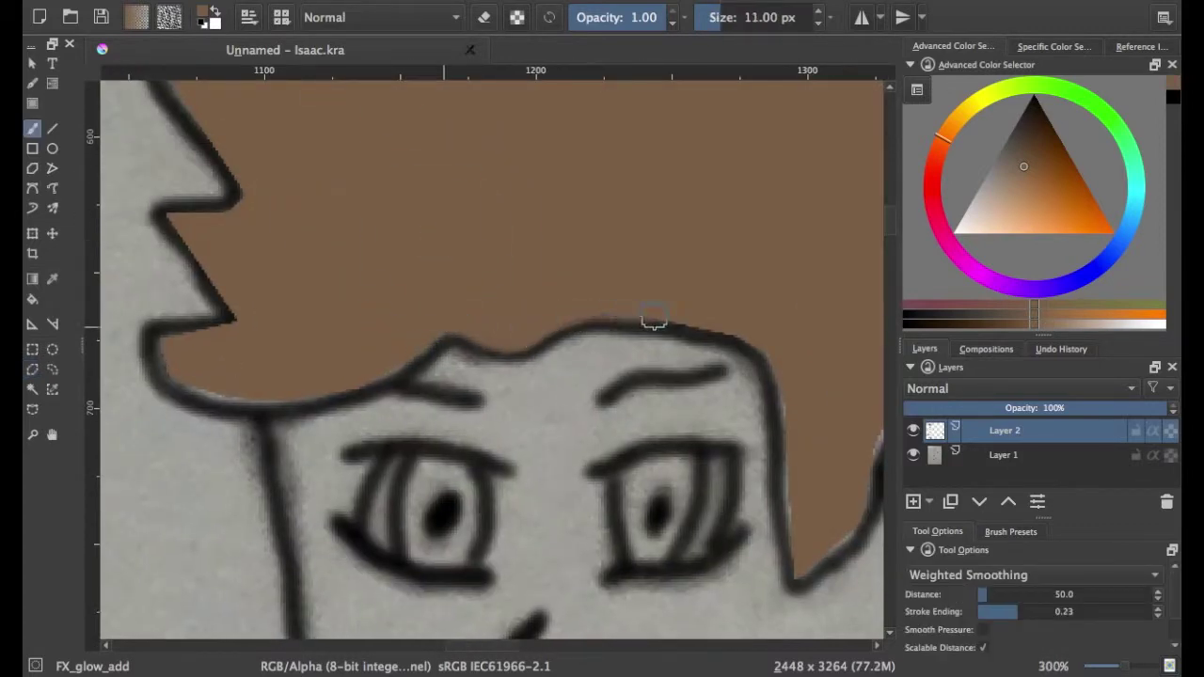
{"action": "scroll", "coordinate": [581, 636], "scroll_direction": "right", "scroll_amount": 5}
{"action": "key", "text": "bracketleft"}
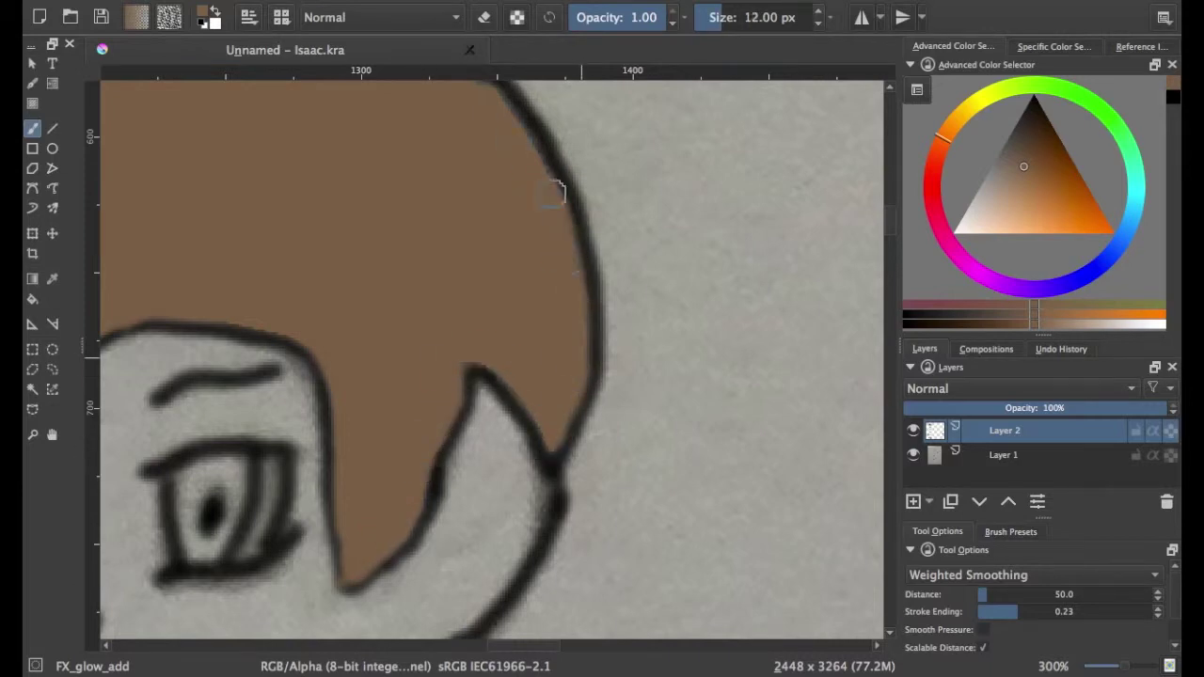
{"action": "left_click_drag", "start_coordinate": [553, 192], "coordinate": [554, 480]}
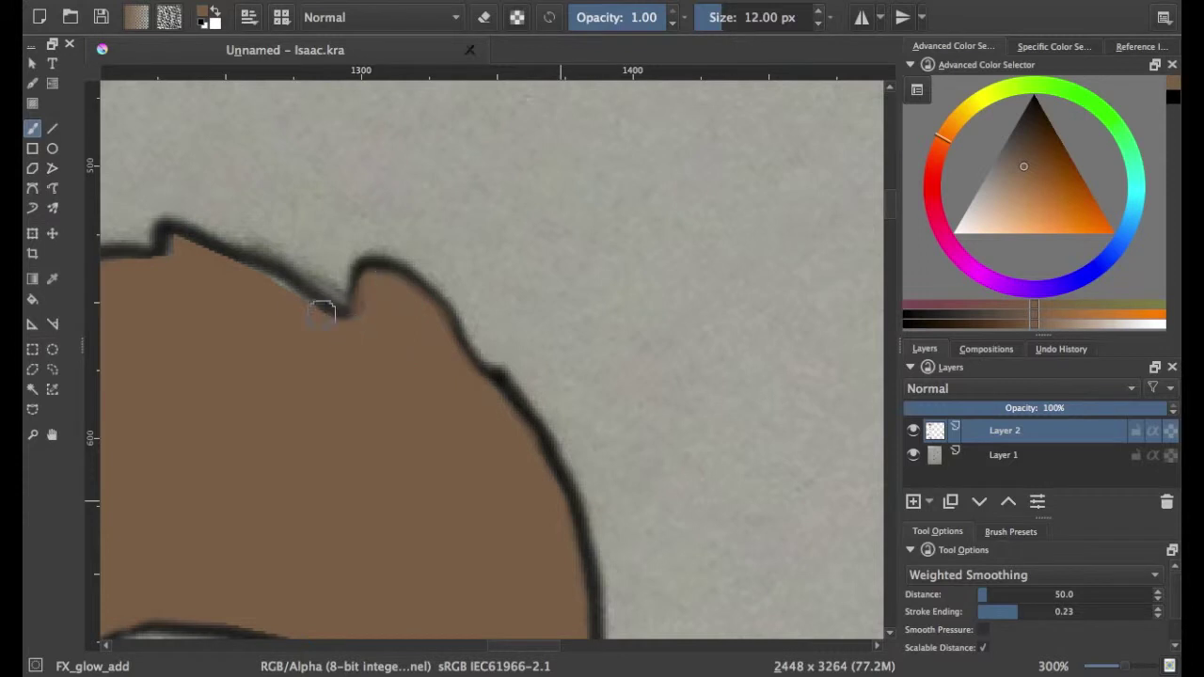
{"action": "scroll", "coordinate": [753, 337], "scroll_direction": "left", "scroll_amount": 8}
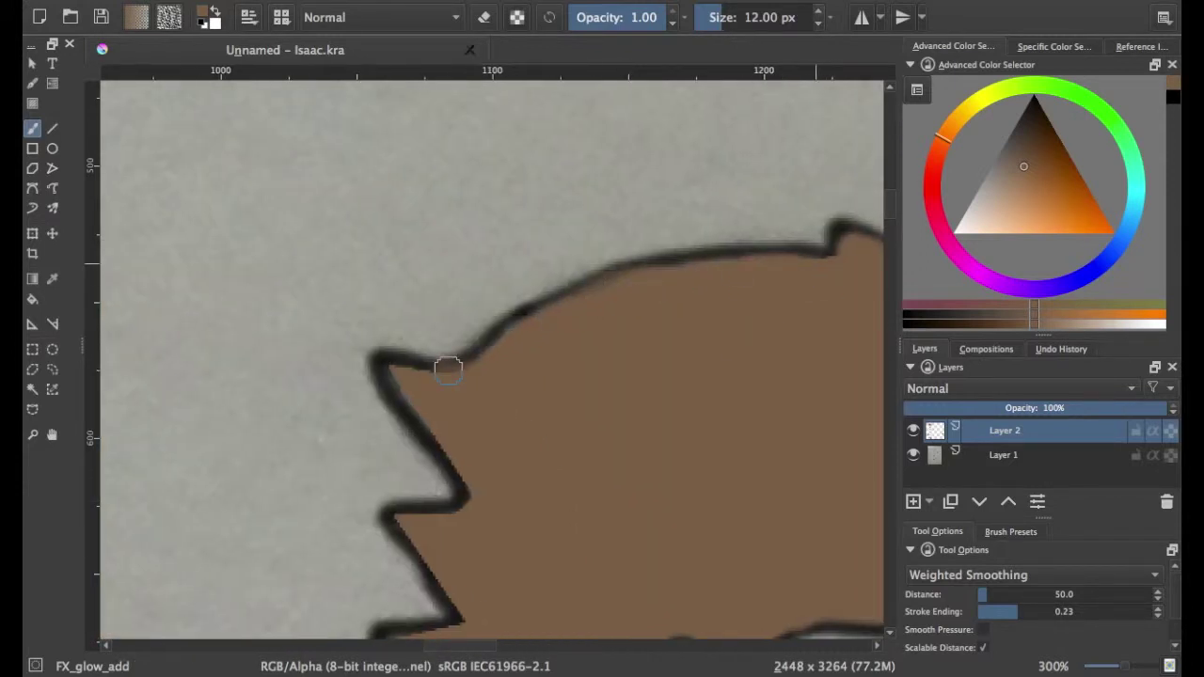
{"action": "key", "text": "bracketleft"}
{"action": "scroll", "coordinate": [551, 272], "scroll_direction": "down", "scroll_amount": 3}
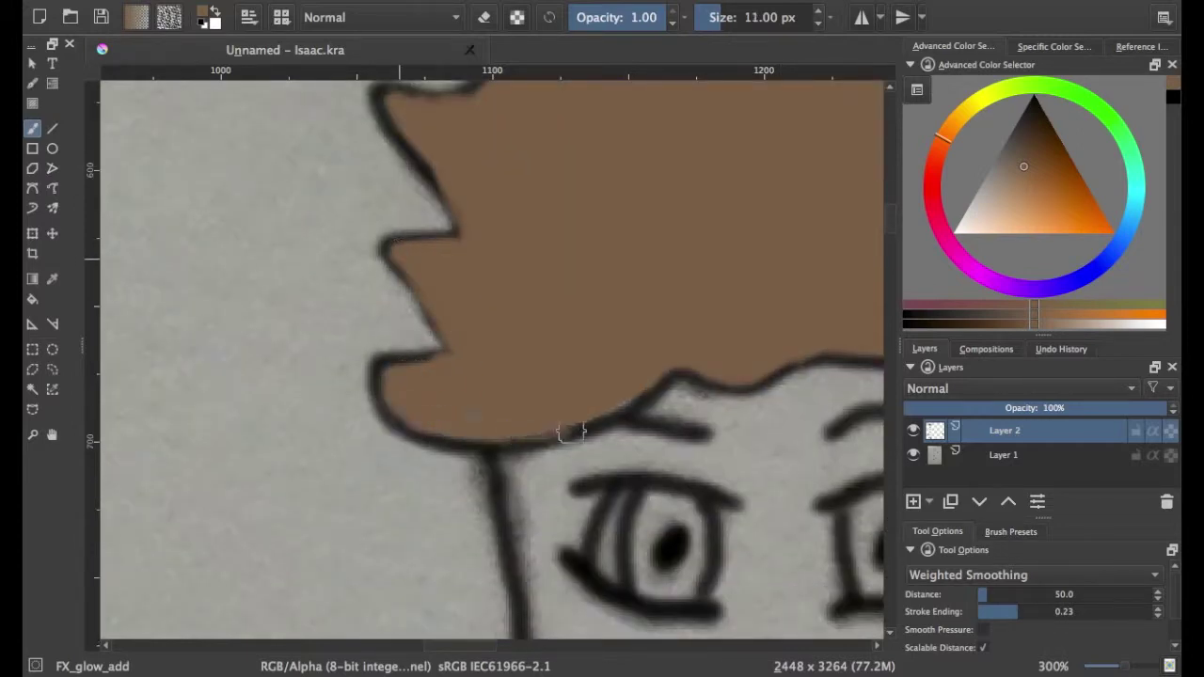
{"action": "scroll", "coordinate": [638, 385], "scroll_direction": "right", "scroll_amount": 5}
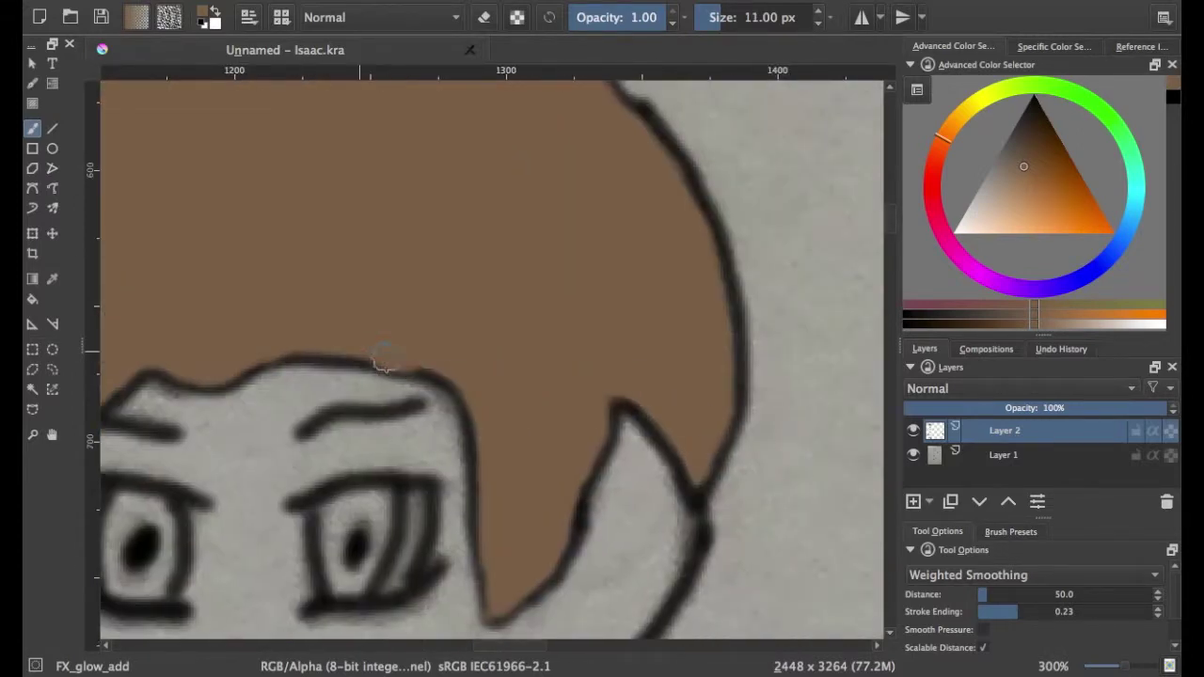
{"action": "scroll", "coordinate": [376, 362], "scroll_direction": "down", "scroll_amount": 5}
{"action": "scroll", "coordinate": [892, 246], "scroll_direction": "up", "scroll_amount": 3}
Paint the right eye's highlight white inside a polygonal selection.
{"action": "left_click", "coordinate": [32, 369]}
{"action": "left_click", "coordinate": [410, 307]}
{"action": "left_click", "coordinate": [423, 307]}
{"action": "left_click", "coordinate": [423, 344]}
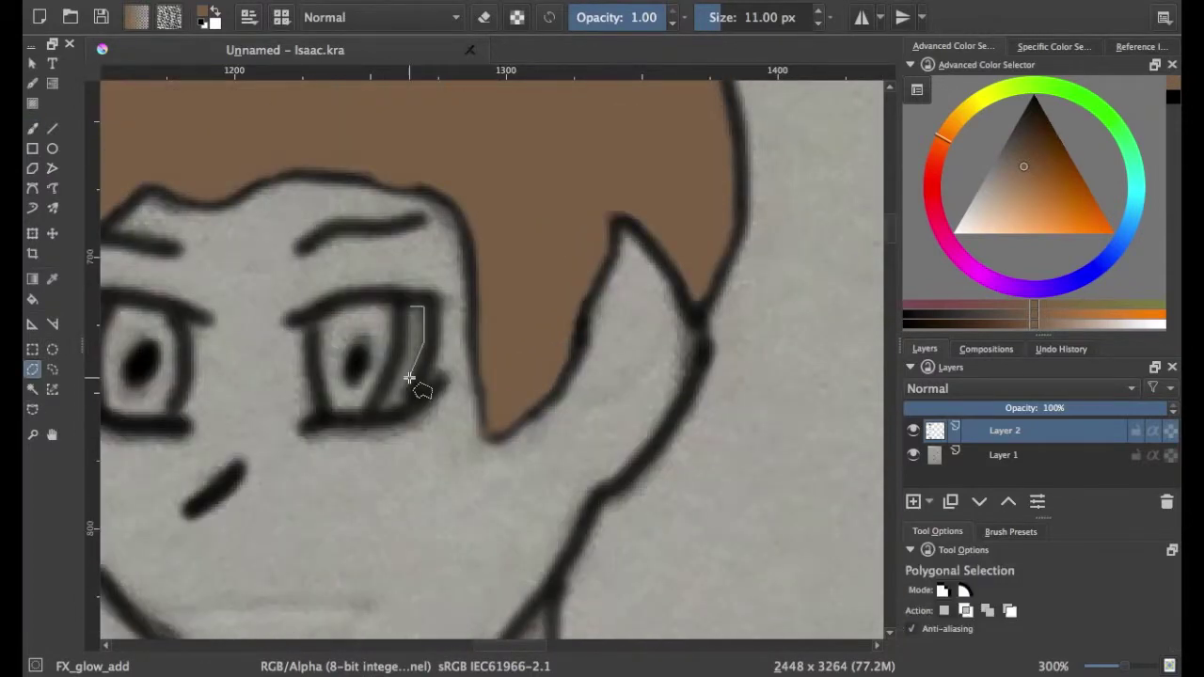
{"action": "double_click", "coordinate": [409, 326]}
{"action": "key", "text": "d"}
{"action": "key", "text": "x"}
{"action": "key", "text": "b"}
{"action": "left_click_drag", "start_coordinate": [393, 400], "coordinate": [417, 325]}
{"action": "key", "text": "ctrl+shift+a"}
{"action": "key", "text": "["}
{"action": "key", "text": "["}
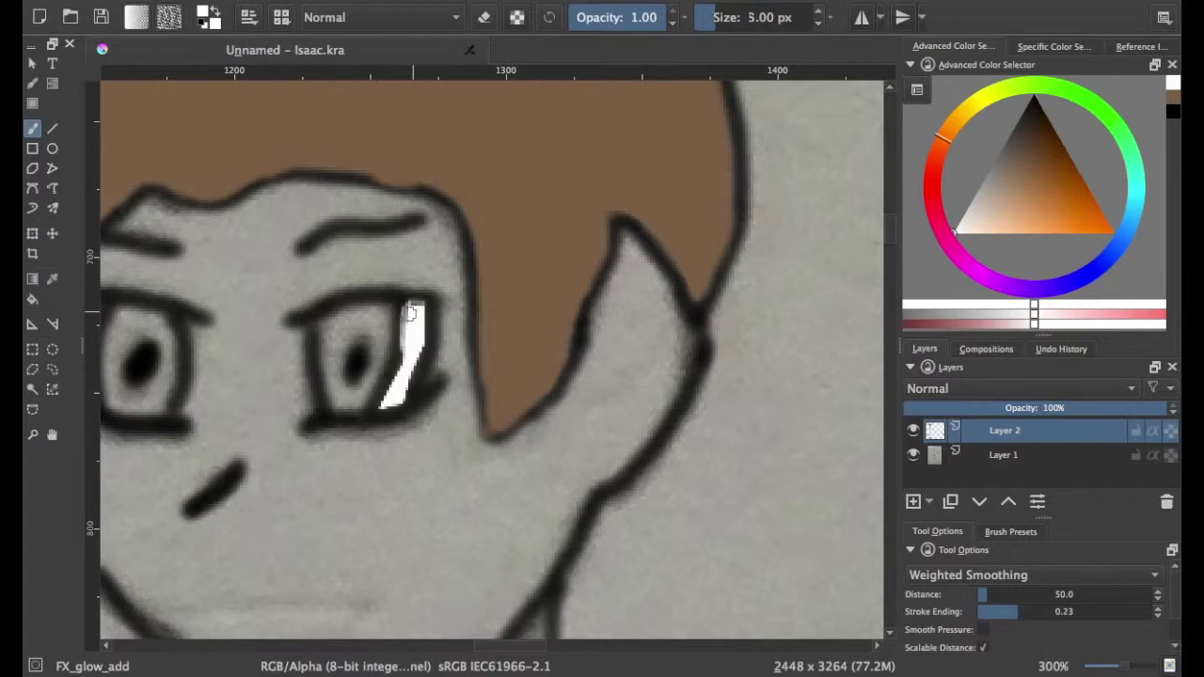
Choose a dark red colour and paint the right iris inside a contiguous selection.
{"action": "left_click_drag", "start_coordinate": [1018, 161], "coordinate": [1022, 153]}
{"action": "left_click", "coordinate": [1126, 224]}
{"action": "mouse_move", "coordinate": [1070, 213]}
{"action": "left_mouse_down"}
{"action": "mouse_move", "coordinate": [1027, 198]}
{"action": "mouse_move", "coordinate": [1074, 163]}
{"action": "left_mouse_up"}
{"action": "left_click_drag", "start_coordinate": [345, 328], "coordinate": [340, 349]}
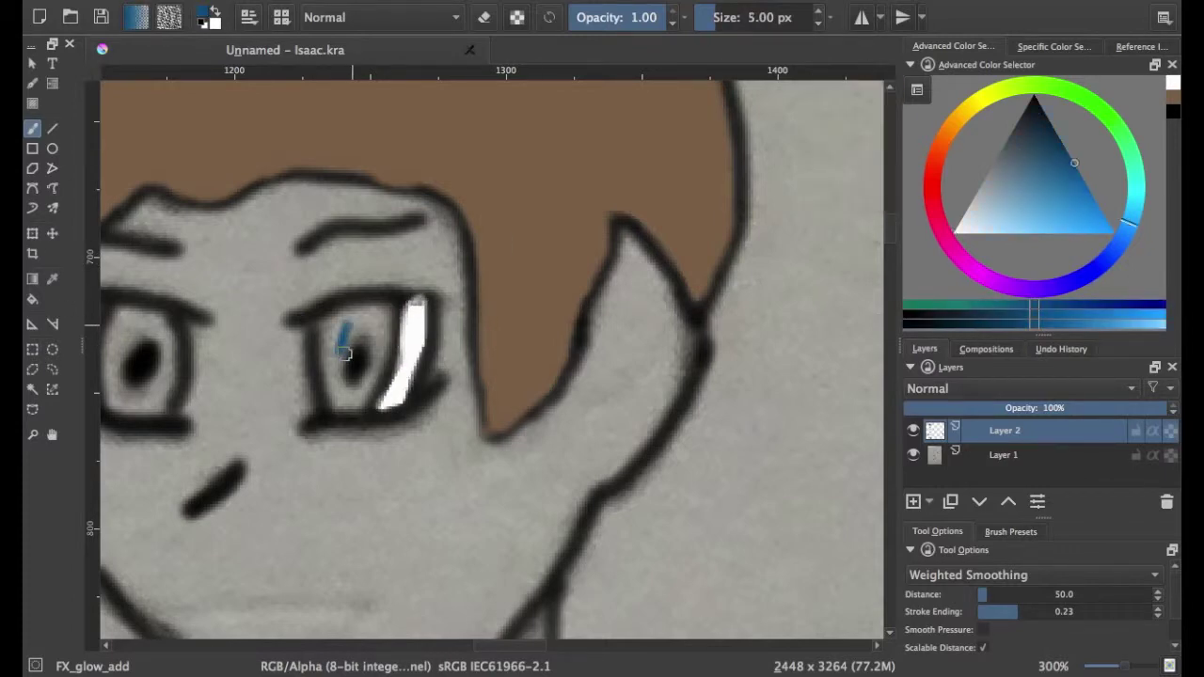
{"action": "left_click", "coordinate": [934, 154]}
{"action": "left_click", "coordinate": [1061, 141]}
{"action": "left_click", "coordinate": [32, 388]}
{"action": "left_click", "coordinate": [352, 358]}
{"action": "key", "text": "b"}
{"action": "left_click_drag", "start_coordinate": [334, 325], "coordinate": [336, 381]}
{"action": "key", "text": "bracketright"}
{"action": "key", "text": "bracketright"}
{"action": "key", "text": "bracketright"}
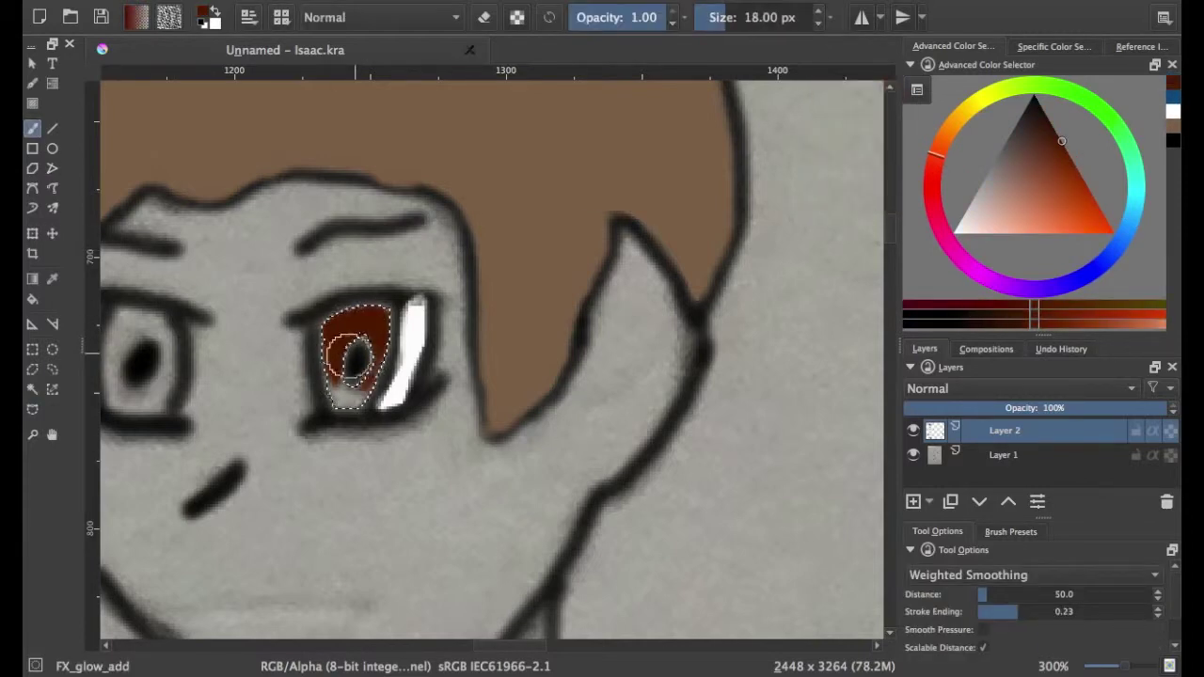
Paint the right pupil black using an elliptical selection, then bring the left eye into view.
{"action": "left_click", "coordinate": [32, 389]}
{"action": "left_click", "coordinate": [355, 360]}
{"action": "key", "text": "j"}
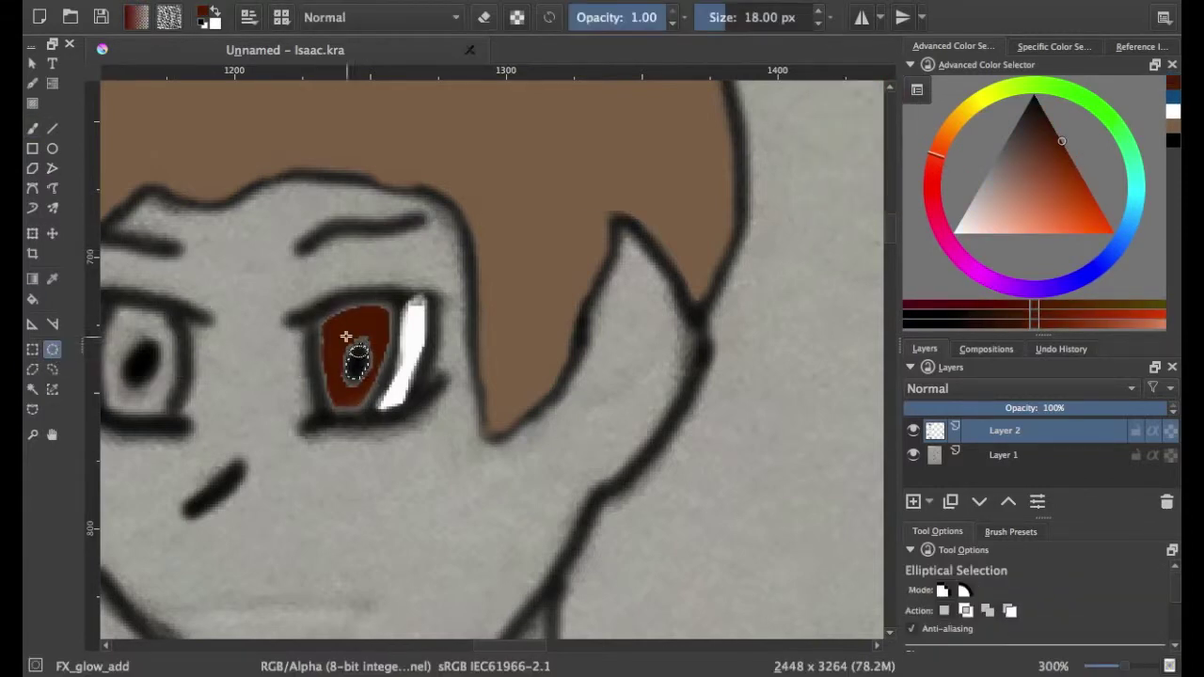
{"action": "key", "text": "b"}
{"action": "key", "text": "d"}
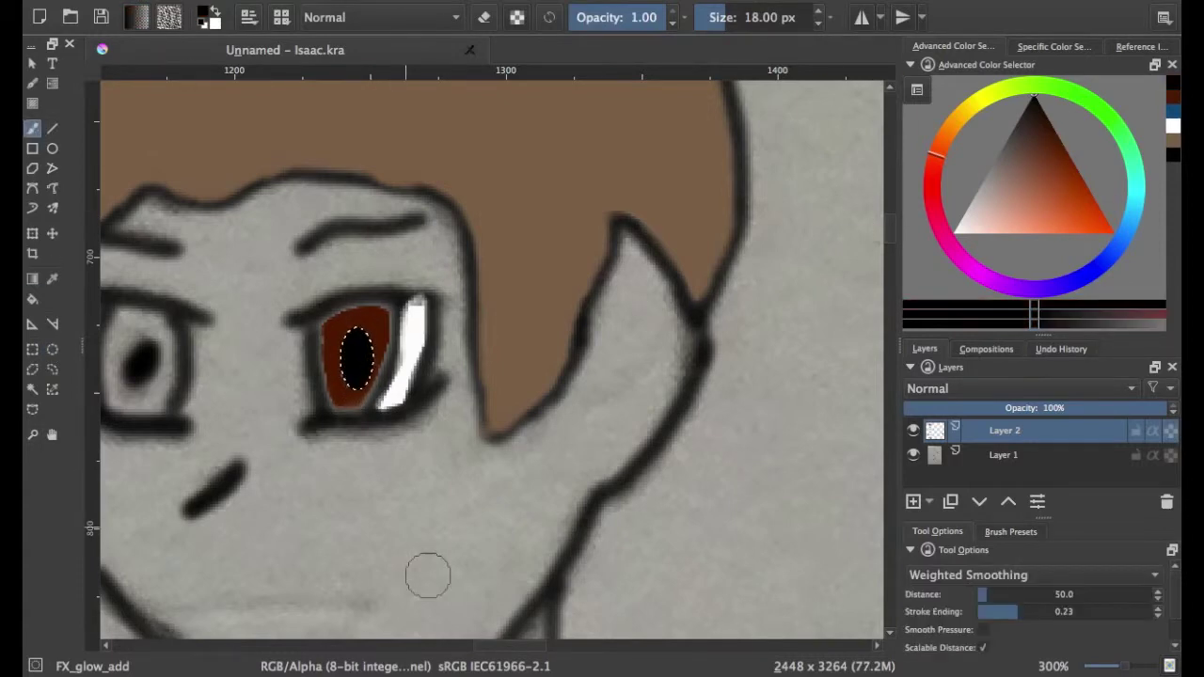
{"action": "left_click_drag", "start_coordinate": [428, 576], "coordinate": [851, 575]}
{"action": "key", "text": "ctrl+shift+a"}
{"action": "key", "text": "x"}
{"action": "key", "text": "bracketleft"}
{"action": "key", "text": "bracketleft"}
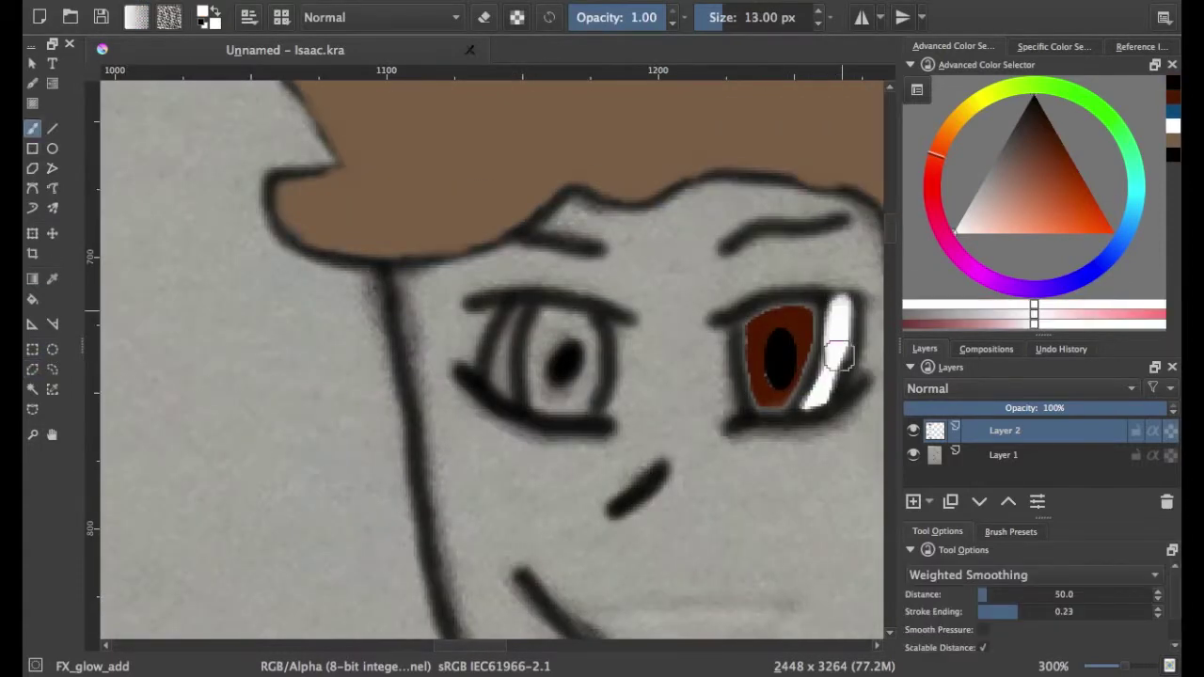
{"action": "key", "text": "x"}
Paint the left pupil black in an elliptical selection and its highlight white.
{"action": "left_click", "coordinate": [52, 350]}
{"action": "left_click_drag", "start_coordinate": [548, 326], "coordinate": [581, 395]}
{"action": "key", "text": "b"}
{"action": "key", "text": "shift+j"}
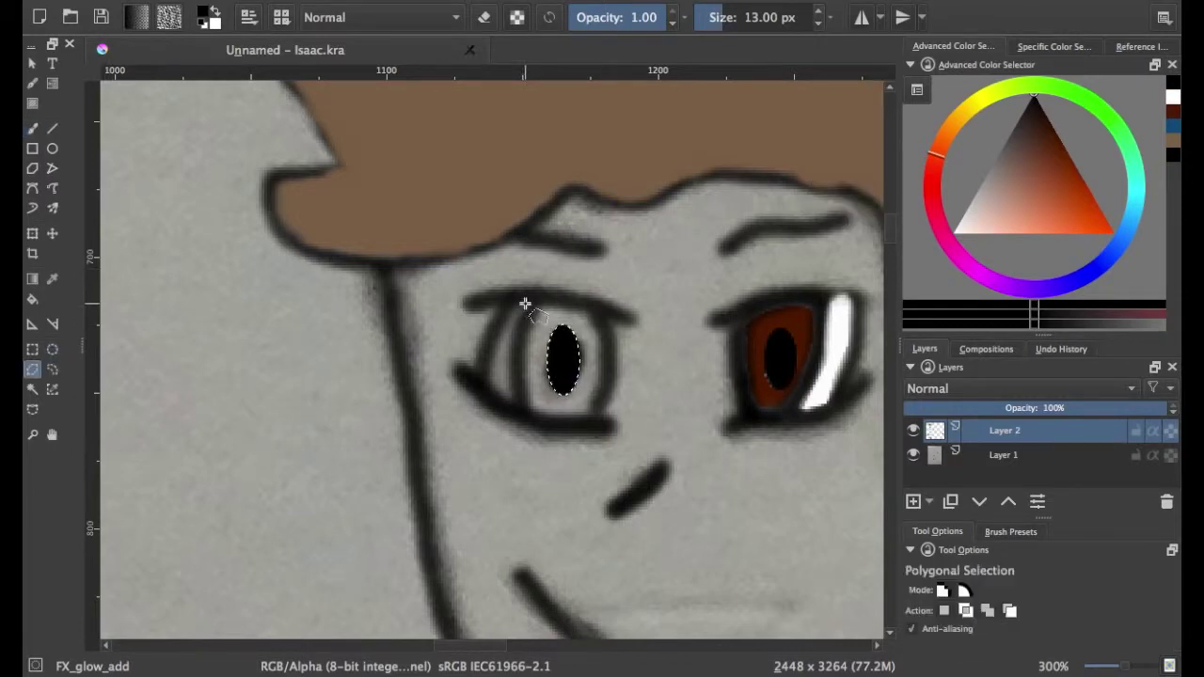
{"action": "key", "text": "b"}
{"action": "key", "text": "x"}
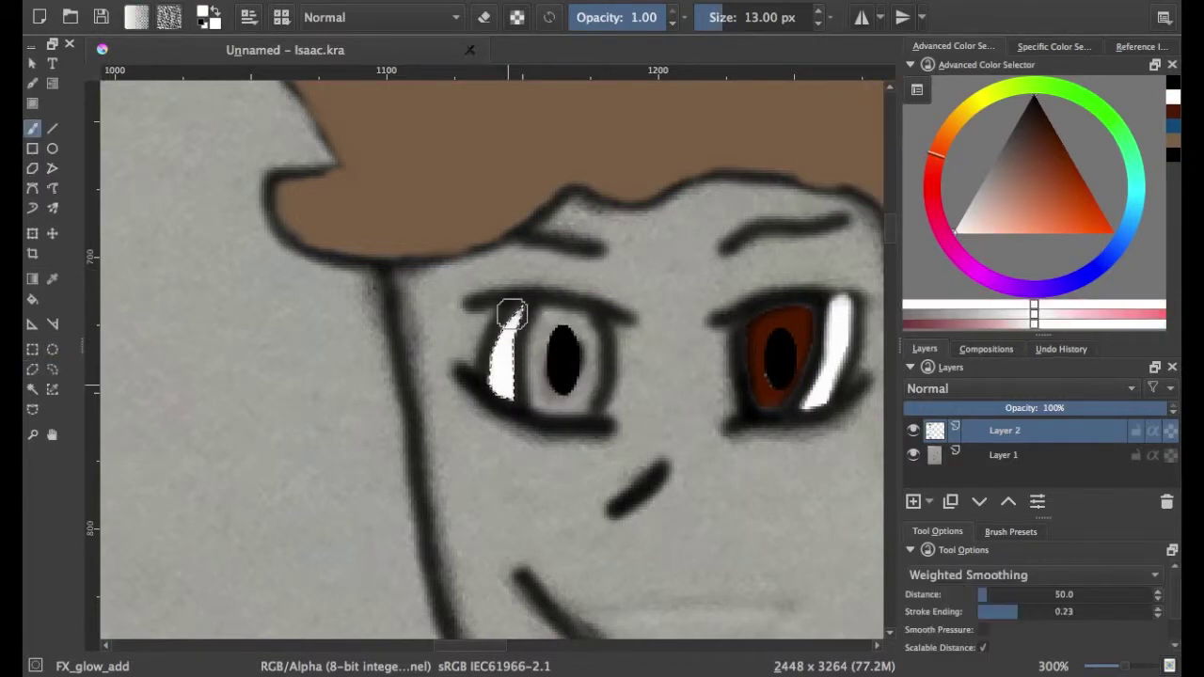
{"action": "left_click", "coordinate": [30, 373]}
{"action": "key", "text": "b"}
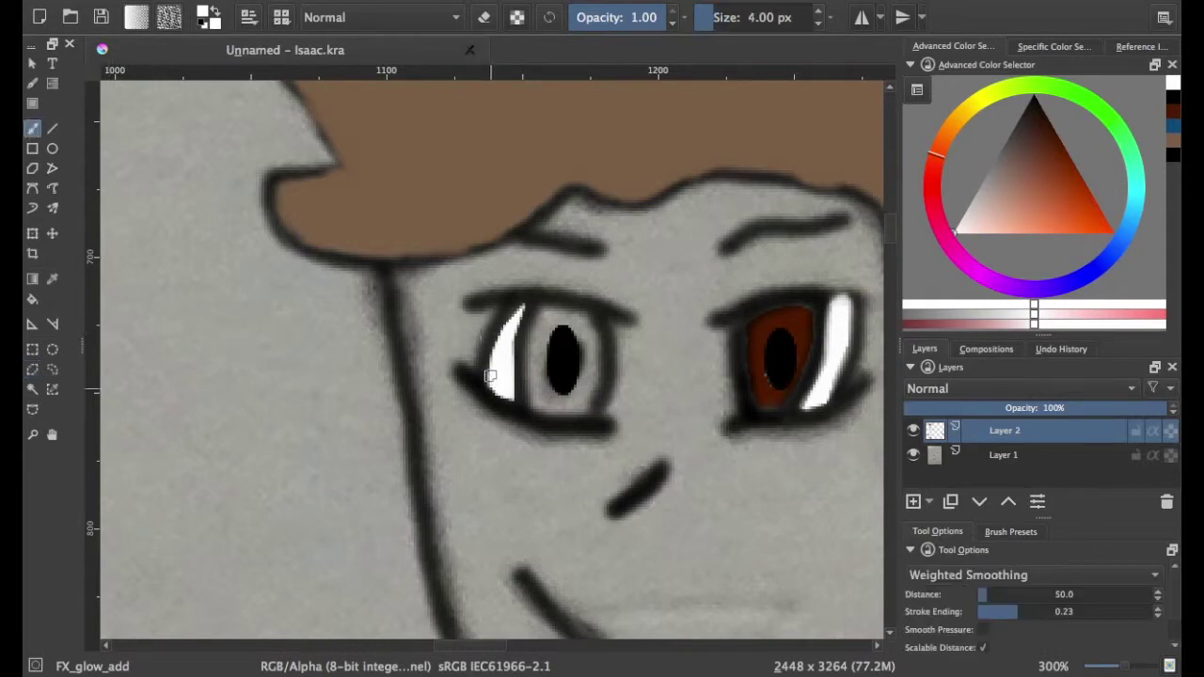
Sample the right iris colour and paint the left iris the same dark red-brown.
{"action": "key", "text": "ctrl+w"}
{"action": "key", "text": "p"}
{"action": "left_click", "coordinate": [806, 317]}
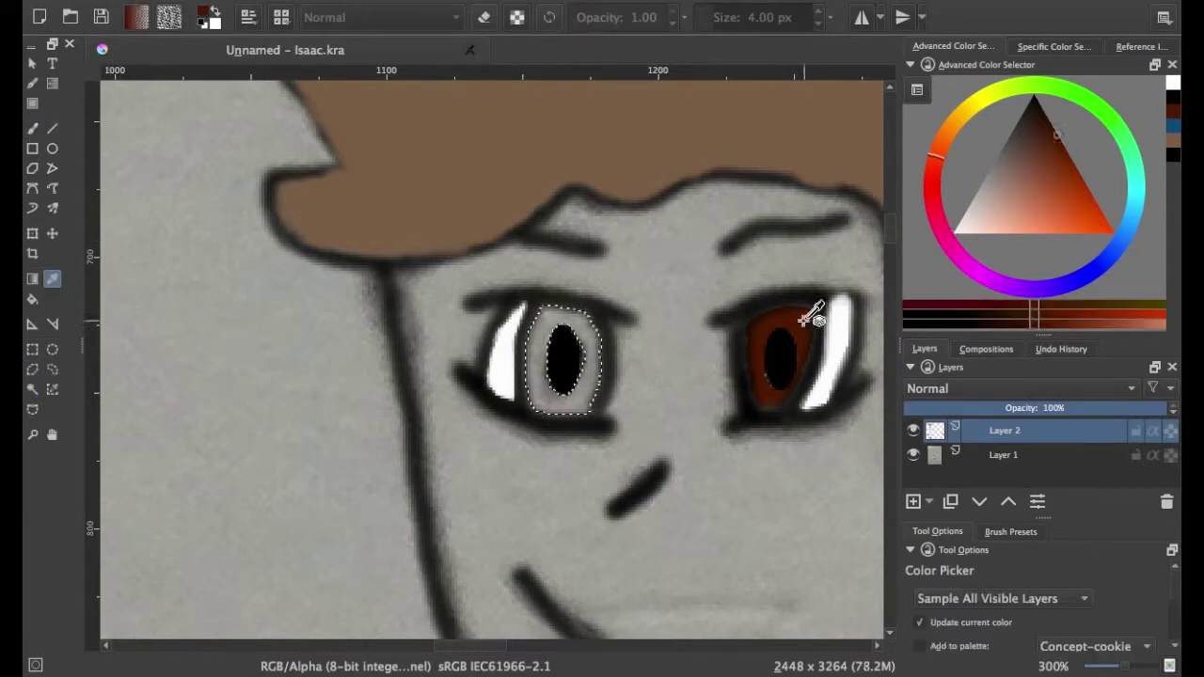
{"action": "key", "text": "b"}
{"action": "left_click_drag", "start_coordinate": [564, 395], "coordinate": [536, 319]}
Enlarge the brush and select the face area with the contiguous selection tool.
{"action": "key", "text": "bracketright"}
{"action": "key", "text": "bracketright"}
{"action": "key", "text": "bracketright"}
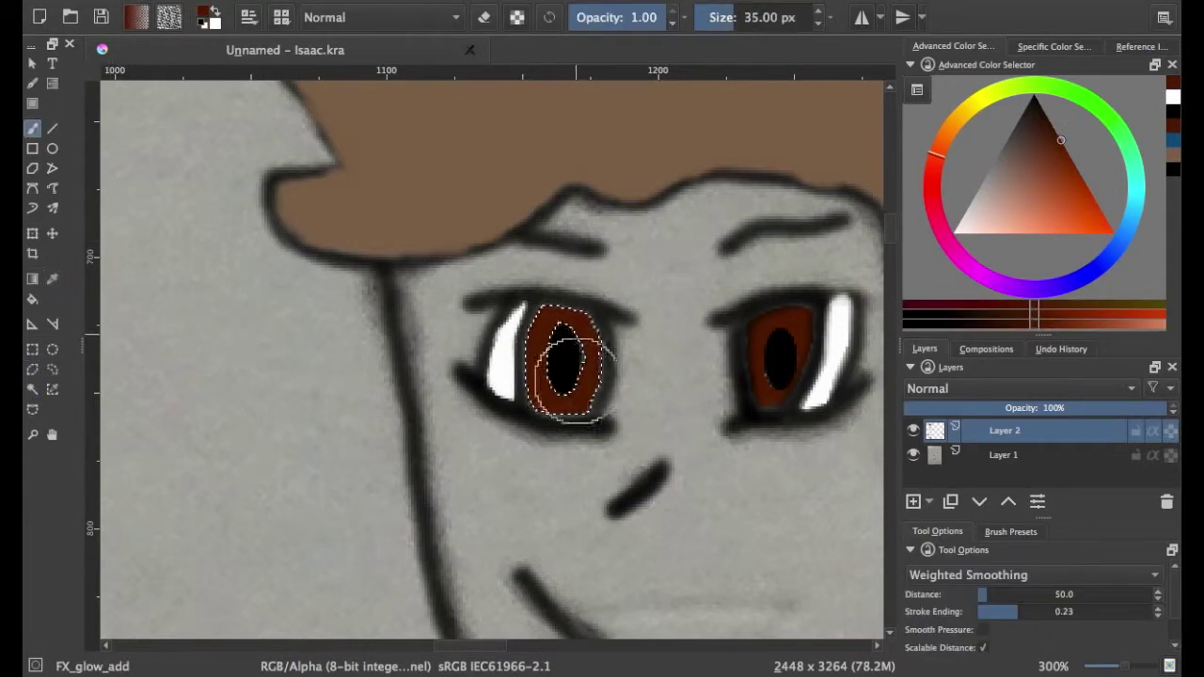
{"action": "scroll", "coordinate": [490, 357], "scroll_direction": "down", "scroll_amount": 3}
{"action": "key", "text": "ctrl+w"}
{"action": "left_click", "coordinate": [564, 470]}
Paint the selected face, cheek and ear in a pinkish skin colour, then clear the selection.
{"action": "left_click", "coordinate": [1014, 192]}
{"action": "key", "text": "b"}
{"action": "left_click_drag", "start_coordinate": [442, 235], "coordinate": [462, 457]}
{"action": "key", "text": "bracketright"}
{"action": "key", "text": "bracketright"}
{"action": "mouse_move", "coordinate": [618, 443]}
{"action": "left_mouse_down"}
{"action": "mouse_move", "coordinate": [385, 247]}
{"action": "mouse_move", "coordinate": [711, 202]}
{"action": "mouse_move", "coordinate": [583, 527]}
{"action": "left_mouse_up"}
{"action": "scroll", "coordinate": [489, 358], "scroll_direction": "right", "scroll_amount": 5}
{"action": "left_click_drag", "start_coordinate": [592, 216], "coordinate": [370, 565]}
{"action": "key", "text": "ctrl+shift+a"}
Shrink the skin brush and zoom in closely on the face for fine touch-ups.
{"action": "scroll", "coordinate": [369, 564], "scroll_direction": "left", "scroll_amount": 3}
{"action": "scroll", "coordinate": [725, 260], "scroll_direction": "down", "scroll_amount": 3}
{"action": "scroll", "coordinate": [129, 342], "scroll_direction": "left", "scroll_amount": 1}
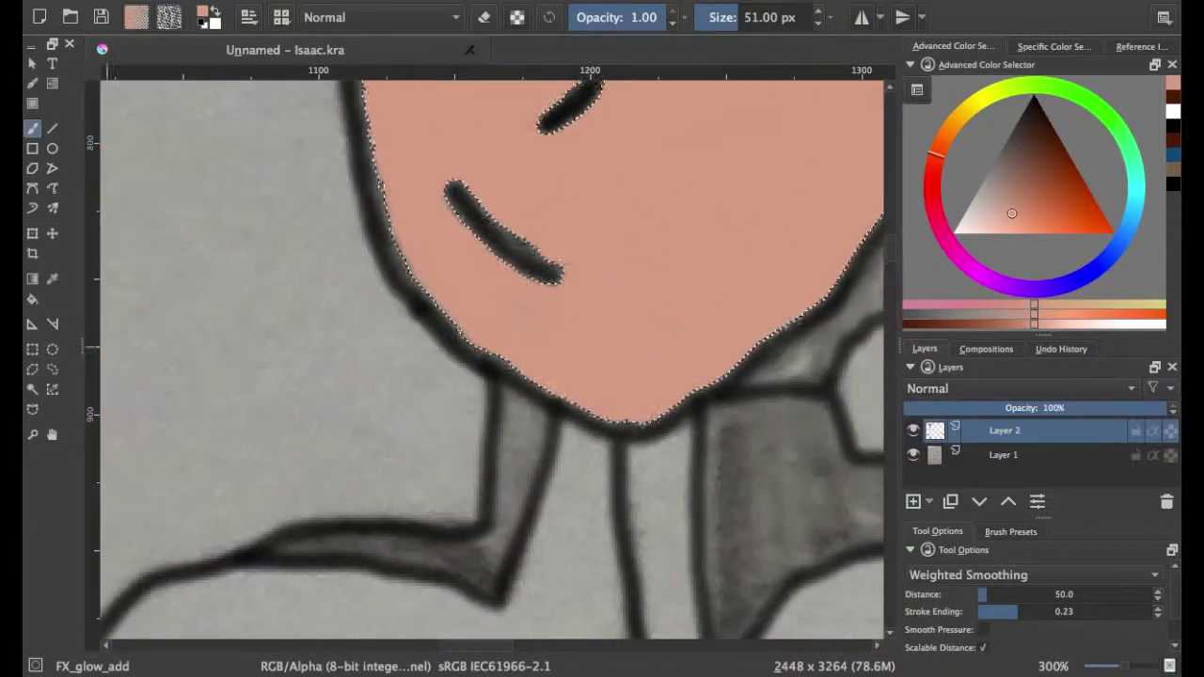
{"action": "left_click", "coordinate": [32, 368]}
{"action": "scroll", "coordinate": [246, 240], "scroll_direction": "up", "scroll_amount": 3}
{"action": "key", "text": "b"}
{"action": "key", "text": "bracketleft"}
{"action": "key", "text": "bracketleft"}
{"action": "scroll", "coordinate": [645, 236], "scroll_direction": "up", "scroll_amount": 3}
{"action": "key", "text": "bracketleft"}
{"action": "key", "text": "bracketleft"}
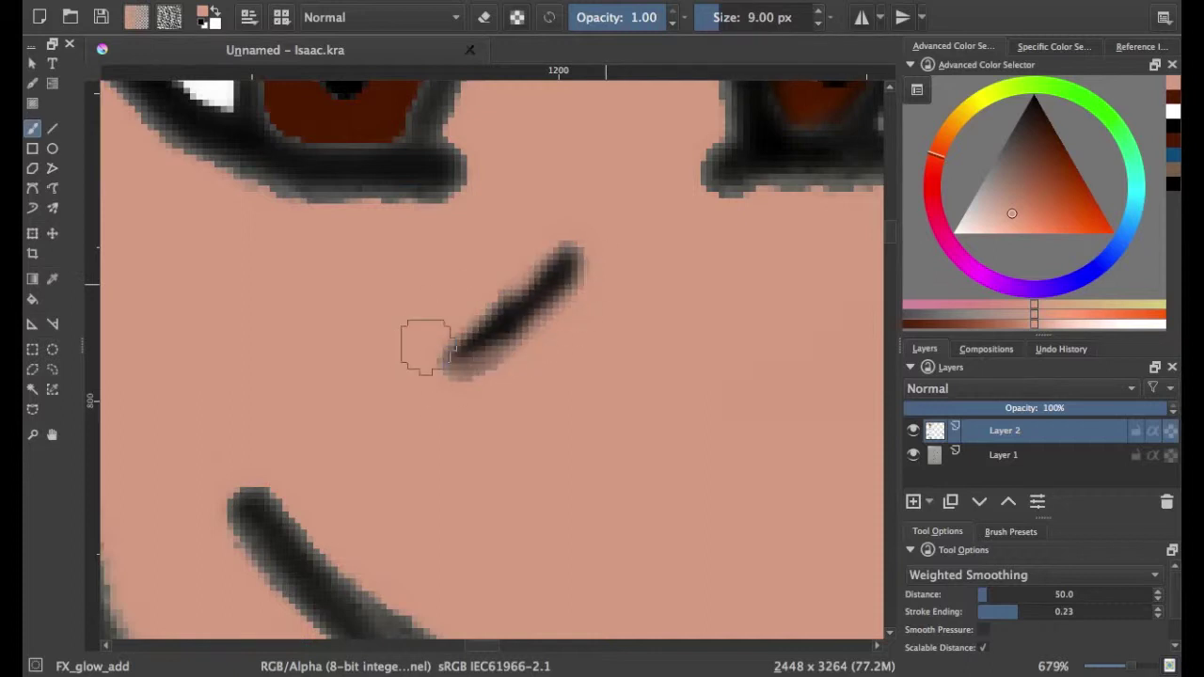
{"action": "scroll", "coordinate": [573, 329], "scroll_direction": "down", "scroll_amount": 5}
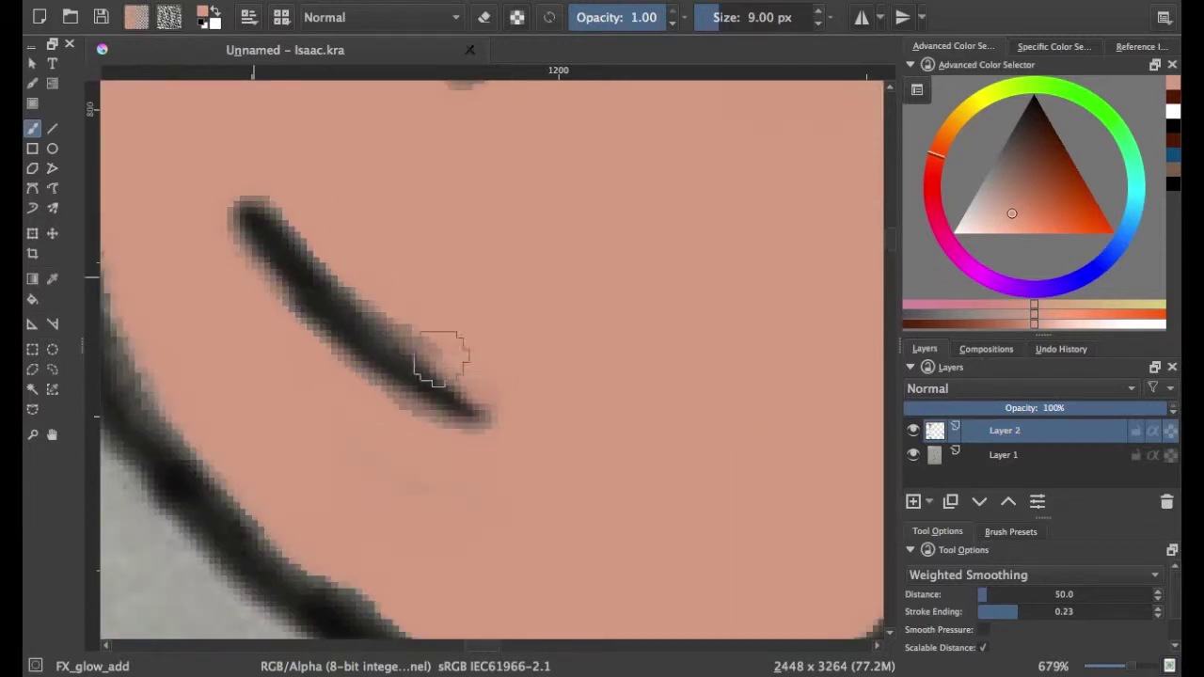
{"action": "scroll", "coordinate": [891, 226], "scroll_direction": "up", "scroll_amount": 5}
{"action": "scroll", "coordinate": [890, 225], "scroll_direction": "up", "scroll_amount": 3}
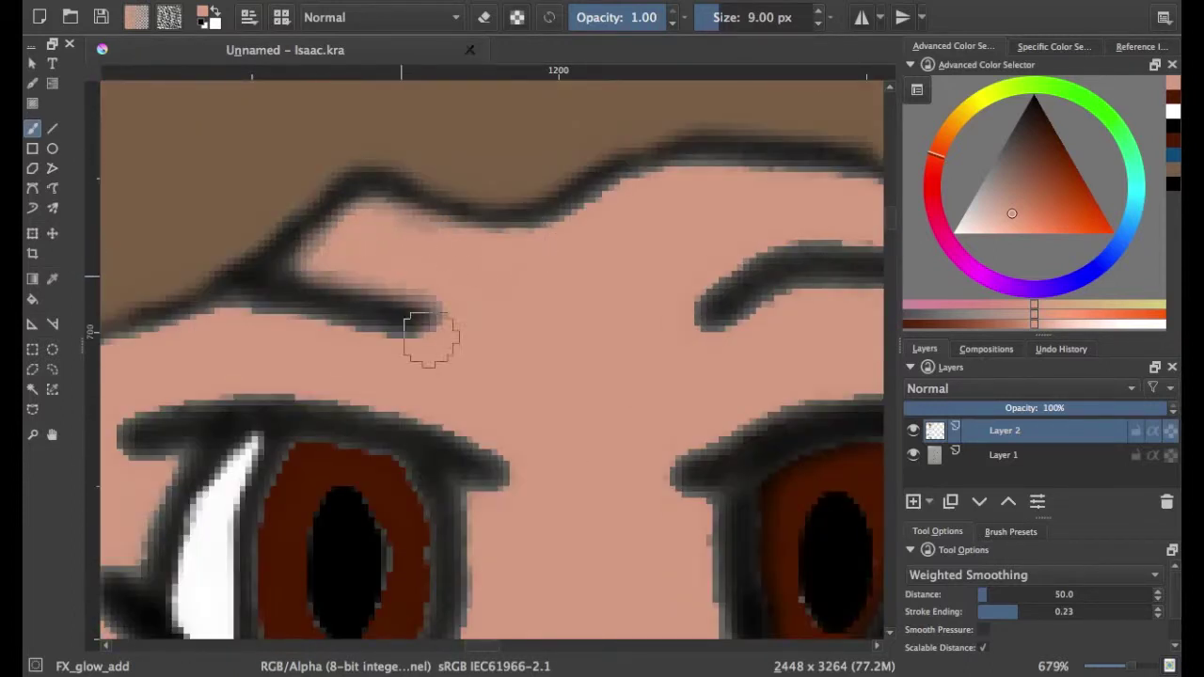
Fill the gap along the jaw outline with skin colour.
{"action": "right_click", "coordinate": [505, 645]}
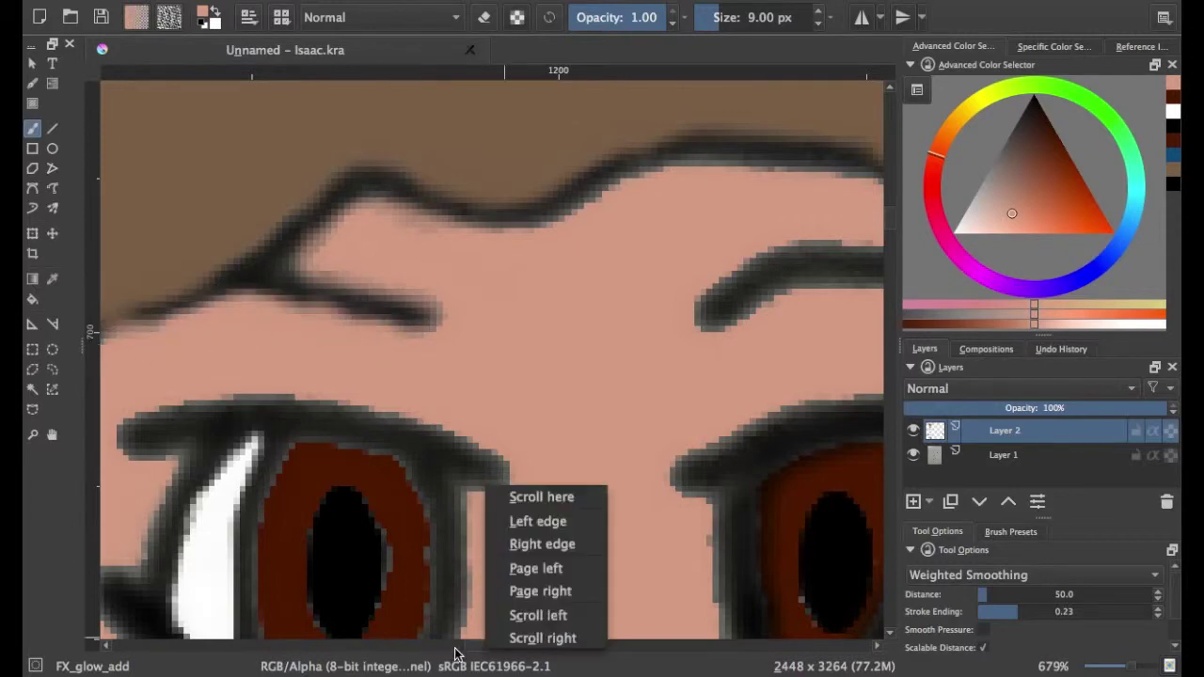
{"action": "left_click", "coordinate": [536, 497]}
{"action": "scroll", "coordinate": [889, 212], "scroll_direction": "down", "scroll_amount": 4}
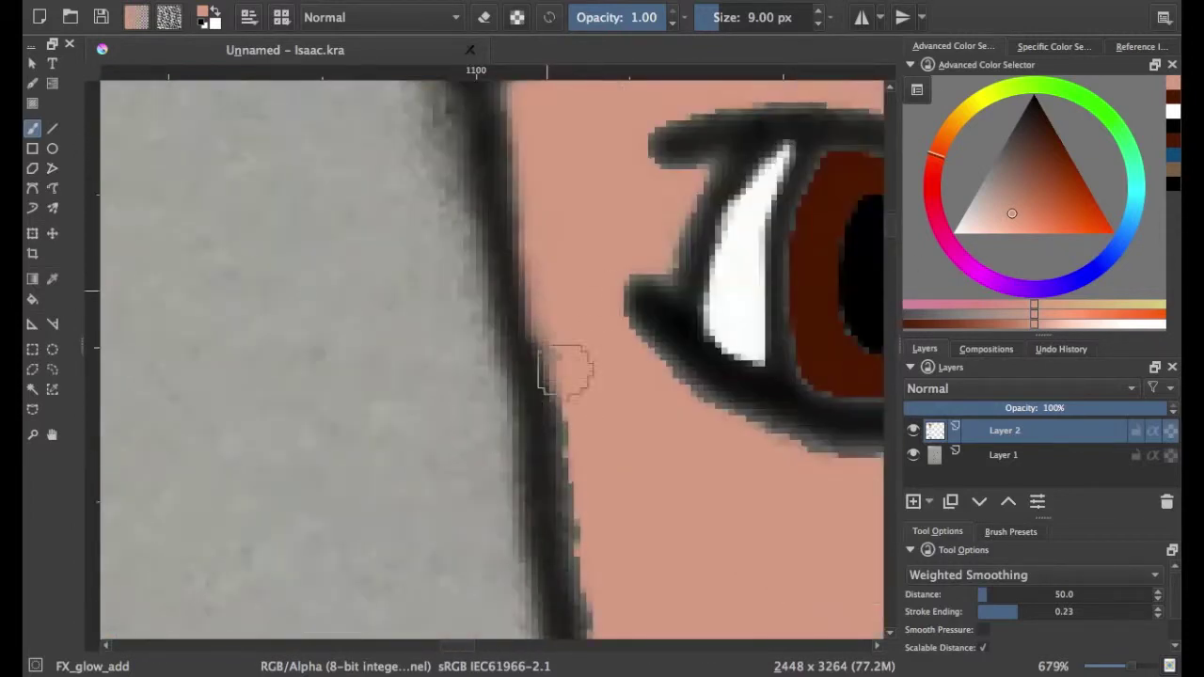
{"action": "scroll", "coordinate": [894, 224], "scroll_direction": "down", "scroll_amount": 3}
{"action": "scroll", "coordinate": [510, 605], "scroll_direction": "down", "scroll_amount": 3}
{"action": "scroll", "coordinate": [417, 519], "scroll_direction": "right", "scroll_amount": 2}
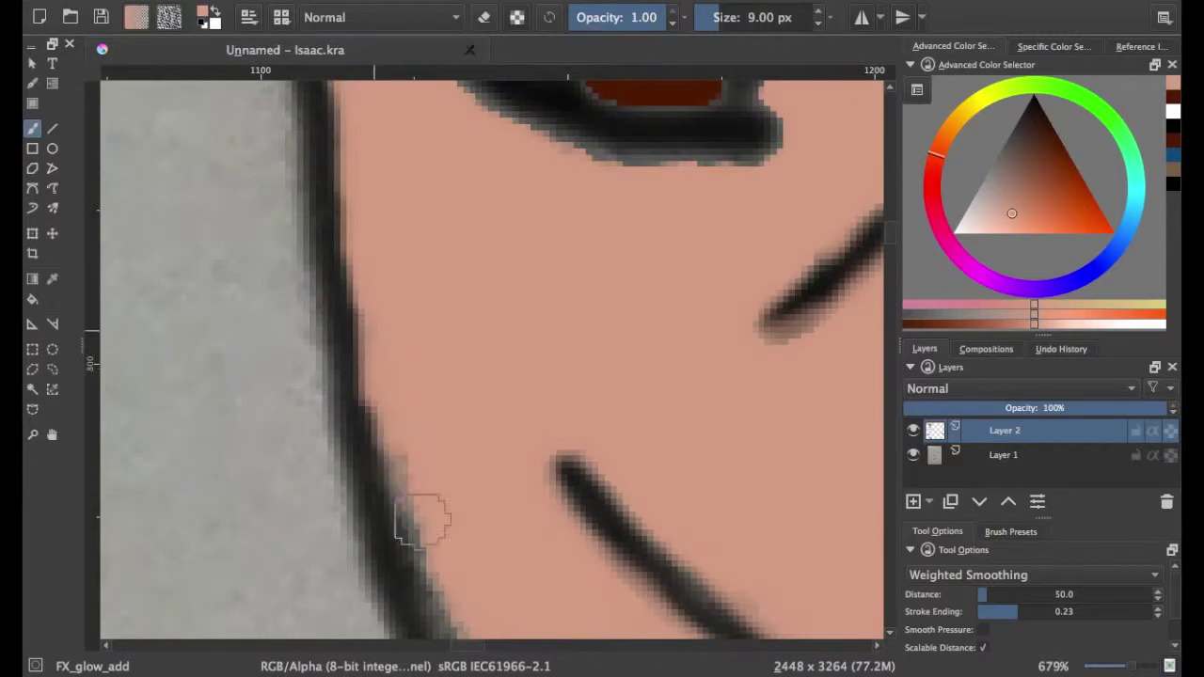
{"action": "scroll", "coordinate": [449, 266], "scroll_direction": "down", "scroll_amount": 3}
{"action": "scroll", "coordinate": [498, 367], "scroll_direction": "down", "scroll_amount": 3}
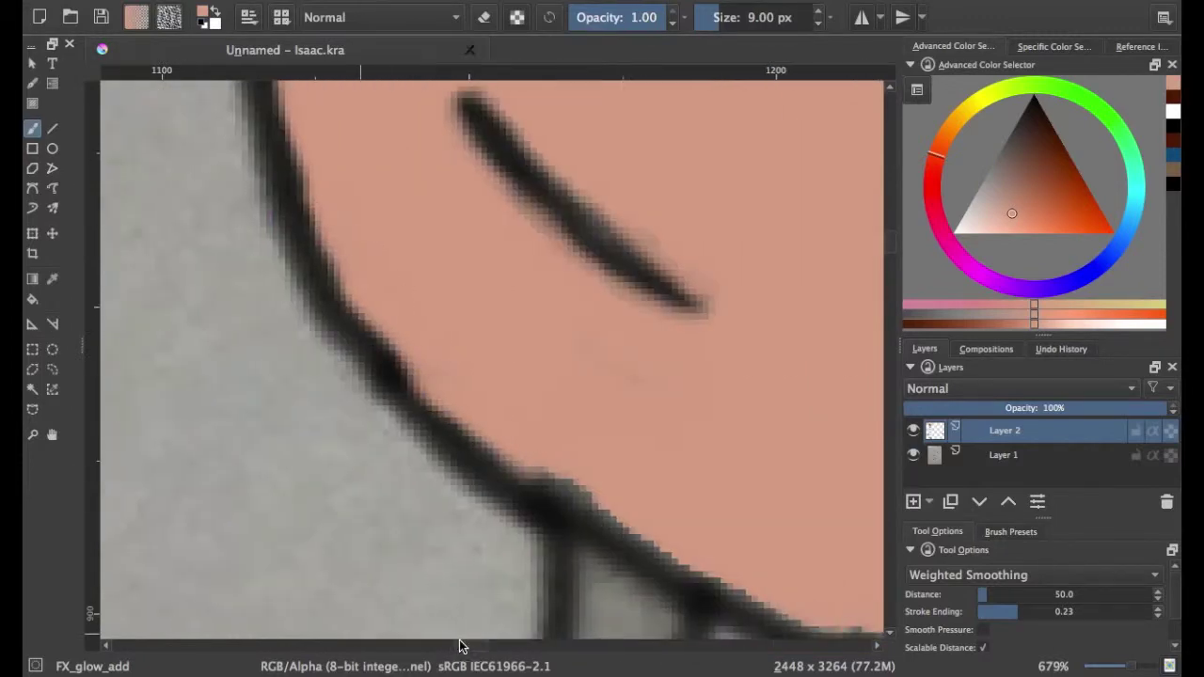
{"action": "scroll", "coordinate": [467, 344], "scroll_direction": "right", "scroll_amount": 3}
{"action": "left_click_drag", "start_coordinate": [628, 447], "coordinate": [755, 484]}
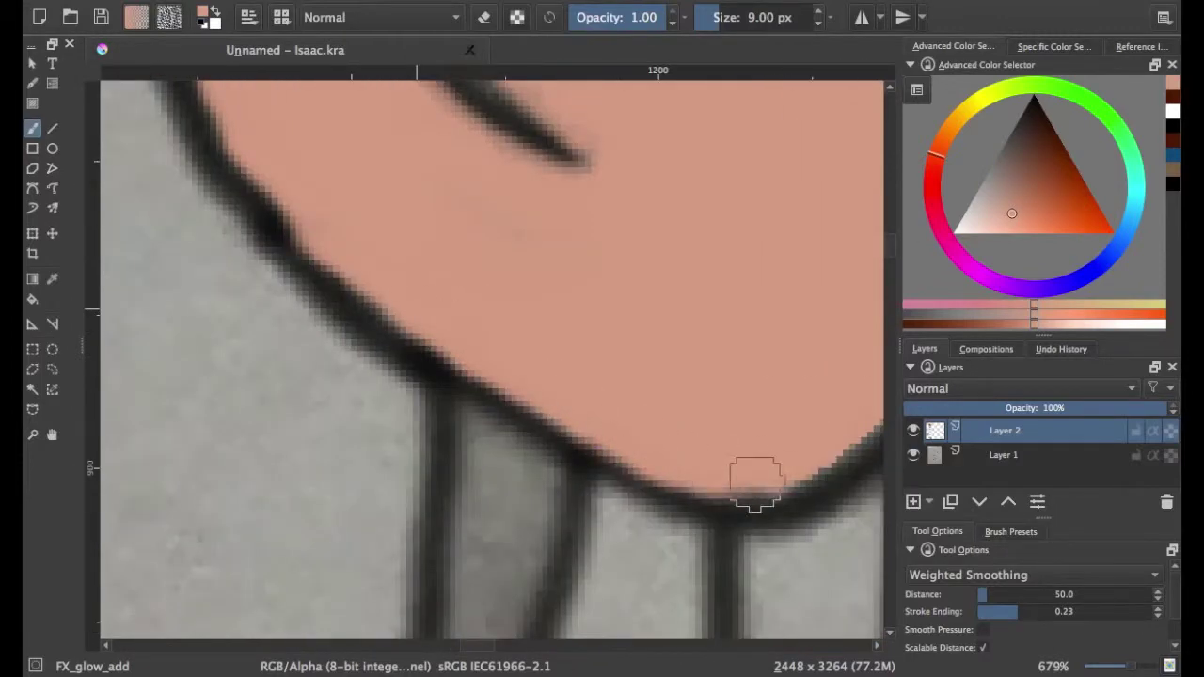
Paint skin colour up to the face outline, covering its dark edge.
{"action": "scroll", "coordinate": [430, 403], "scroll_direction": "right", "scroll_amount": 5}
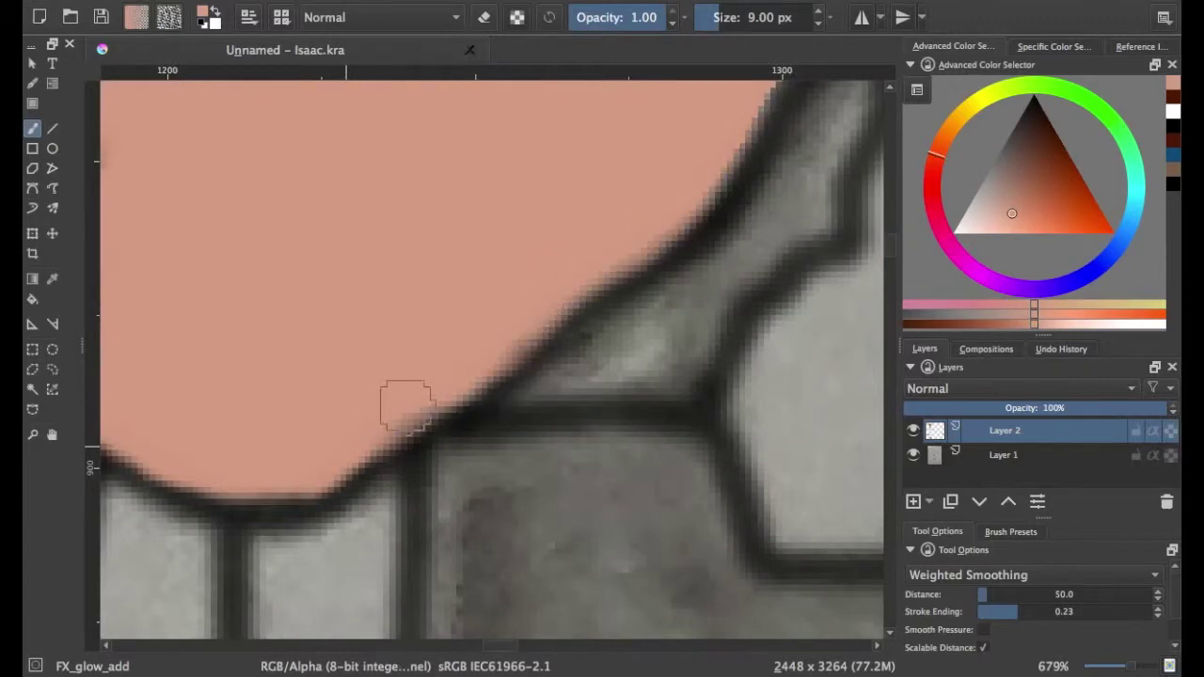
{"action": "scroll", "coordinate": [888, 222], "scroll_direction": "up", "scroll_amount": 5}
{"action": "scroll", "coordinate": [888, 222], "scroll_direction": "down", "scroll_amount": 4}
{"action": "scroll", "coordinate": [720, 384], "scroll_direction": "left", "scroll_amount": 2}
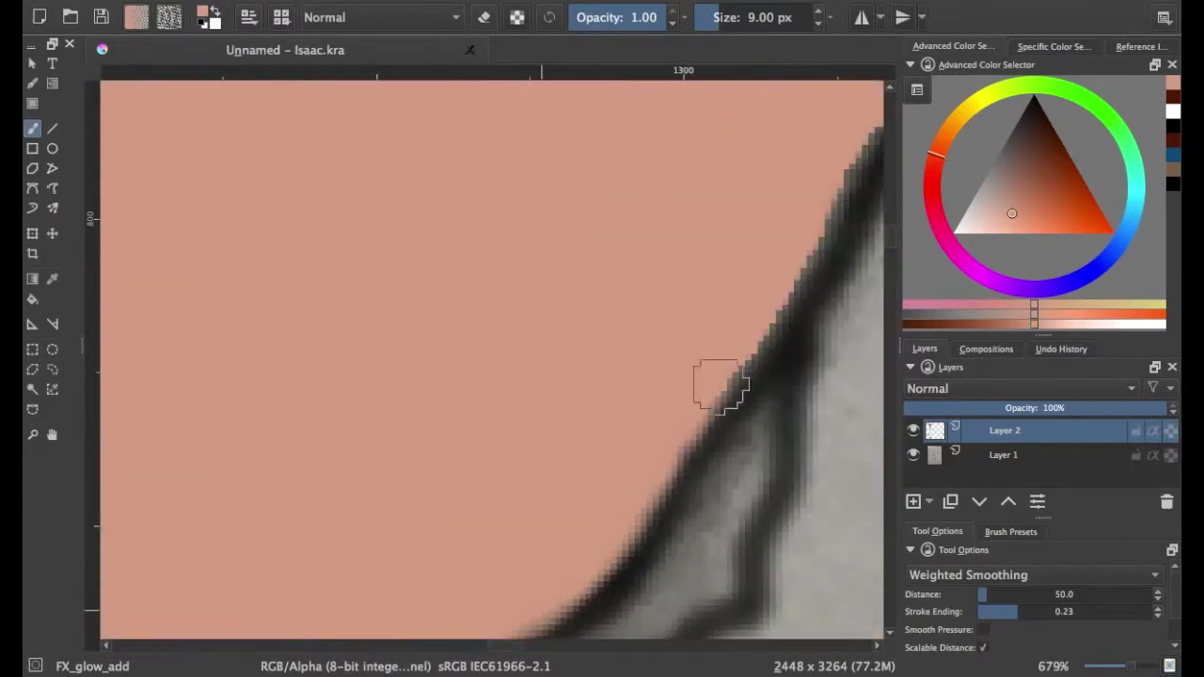
{"action": "left_click_drag", "start_coordinate": [742, 349], "coordinate": [827, 211]}
{"action": "scroll", "coordinate": [846, 188], "scroll_direction": "right", "scroll_amount": 4}
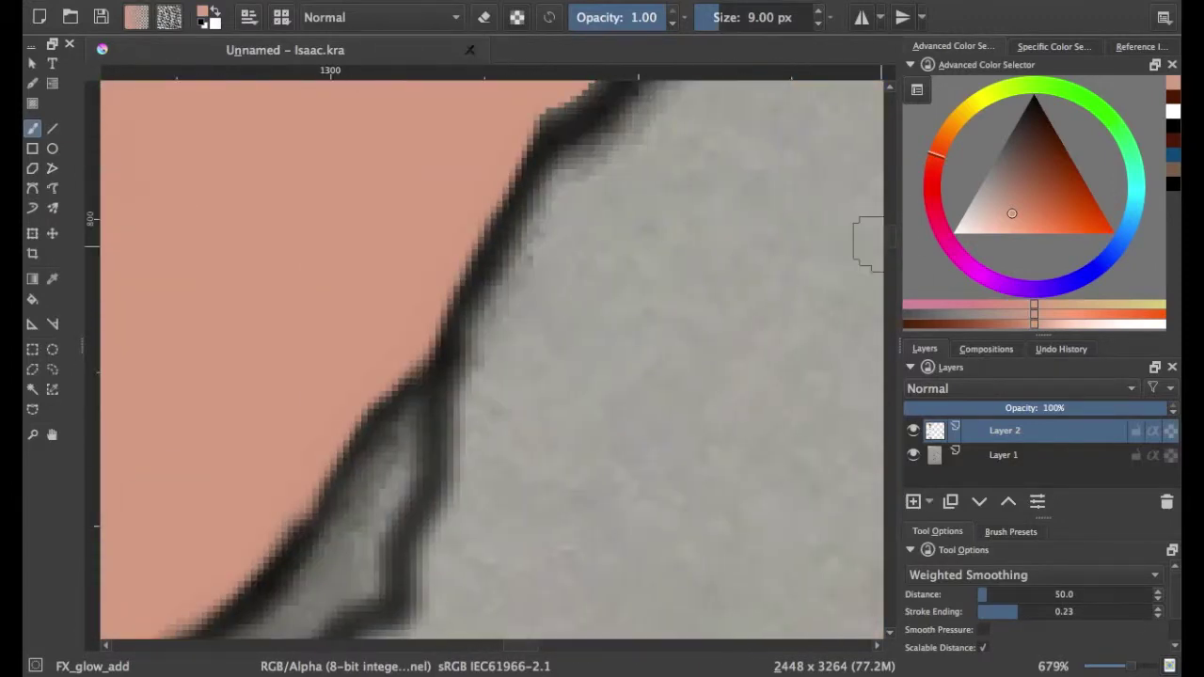
{"action": "scroll", "coordinate": [611, 470], "scroll_direction": "up", "scroll_amount": 4}
{"action": "left_click_drag", "start_coordinate": [733, 303], "coordinate": [715, 202]}
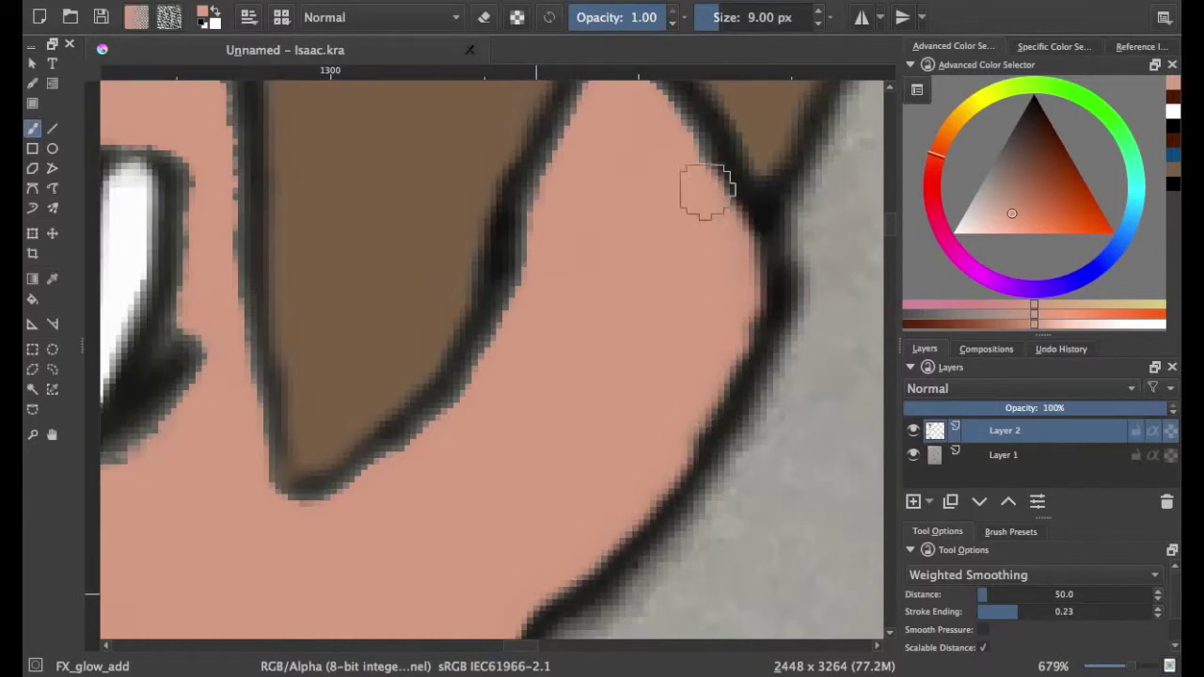
Paint skin over the head outline to lighten and clean it up.
{"action": "scroll", "coordinate": [659, 188], "scroll_direction": "up", "scroll_amount": 2}
{"action": "mouse_move", "coordinate": [606, 122]}
{"action": "left_mouse_down"}
{"action": "mouse_move", "coordinate": [541, 259]}
{"action": "mouse_move", "coordinate": [514, 395]}
{"action": "left_mouse_up"}
{"action": "mouse_move", "coordinate": [249, 475]}
{"action": "left_mouse_down"}
{"action": "mouse_move", "coordinate": [229, 169]}
{"action": "mouse_move", "coordinate": [193, 102]}
{"action": "mouse_move", "coordinate": [649, 242]}
{"action": "mouse_move", "coordinate": [329, 180]}
{"action": "mouse_move", "coordinate": [478, 279]}
{"action": "mouse_move", "coordinate": [590, 227]}
{"action": "left_mouse_up"}
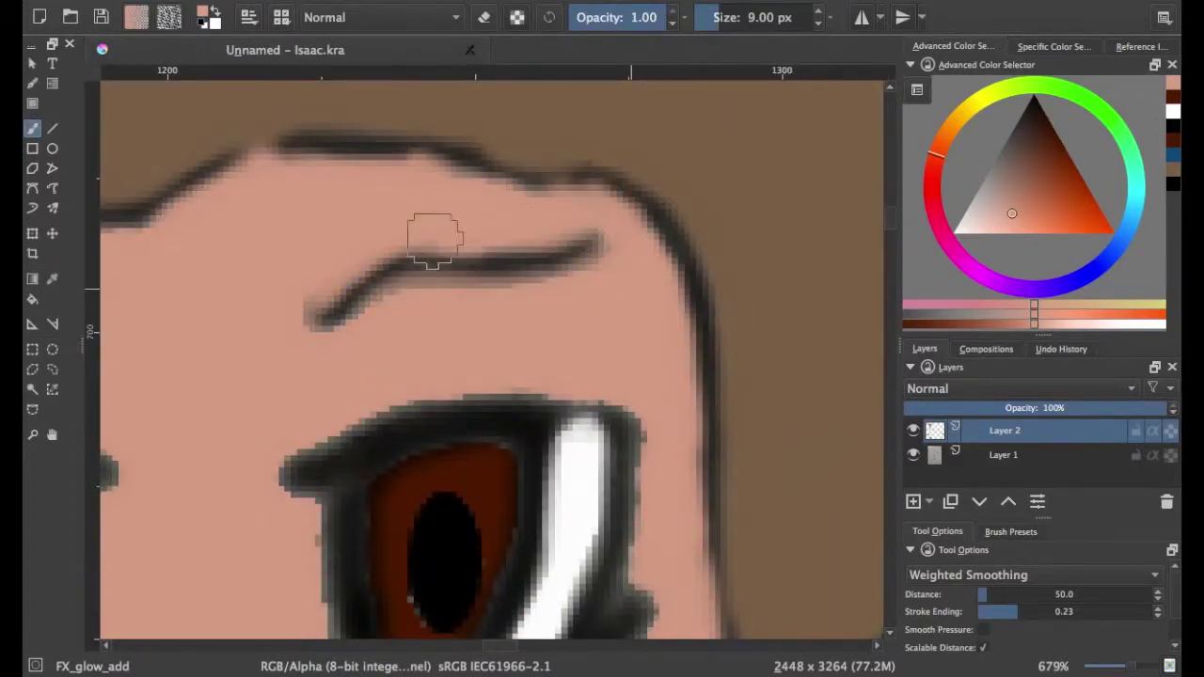
{"action": "scroll", "coordinate": [716, 209], "scroll_direction": "left", "scroll_amount": 5}
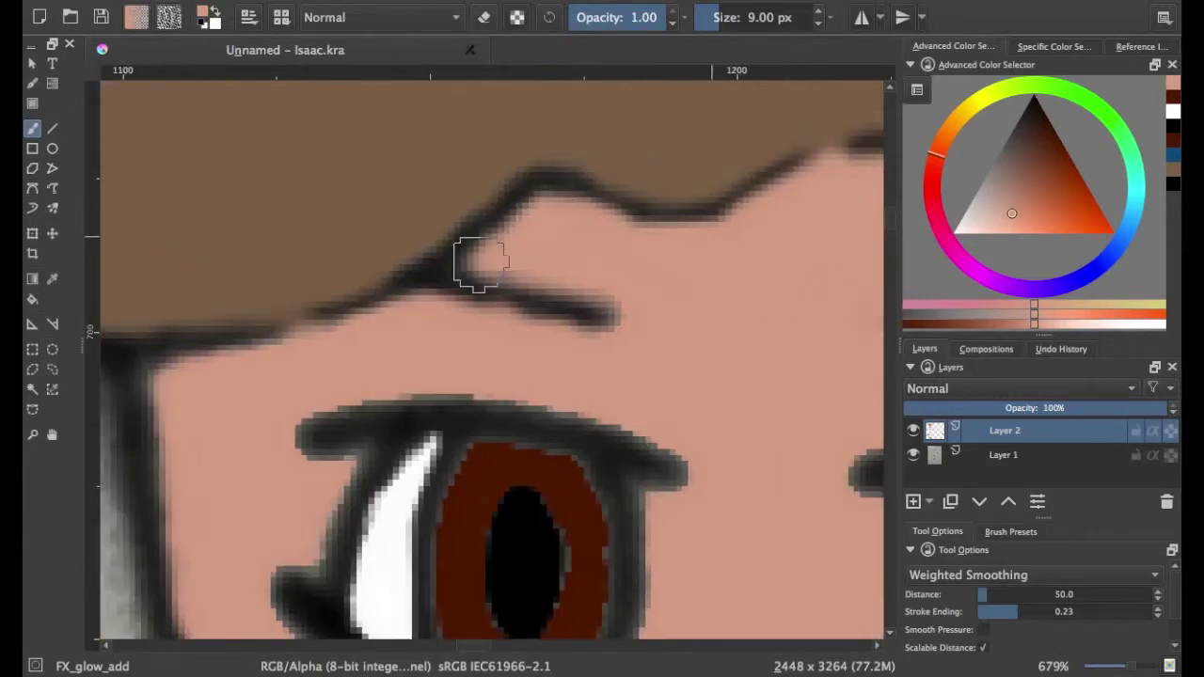
{"action": "left_click_drag", "start_coordinate": [184, 555], "coordinate": [144, 386]}
Thin the upper eyelid and reshape the eye's left corner and lower lid in skin colour.
{"action": "mouse_move", "coordinate": [410, 382]}
{"action": "left_mouse_down"}
{"action": "mouse_move", "coordinate": [664, 438]}
{"action": "mouse_move", "coordinate": [665, 628]}
{"action": "left_mouse_up"}
{"action": "scroll", "coordinate": [894, 223], "scroll_direction": "down", "scroll_amount": 5}
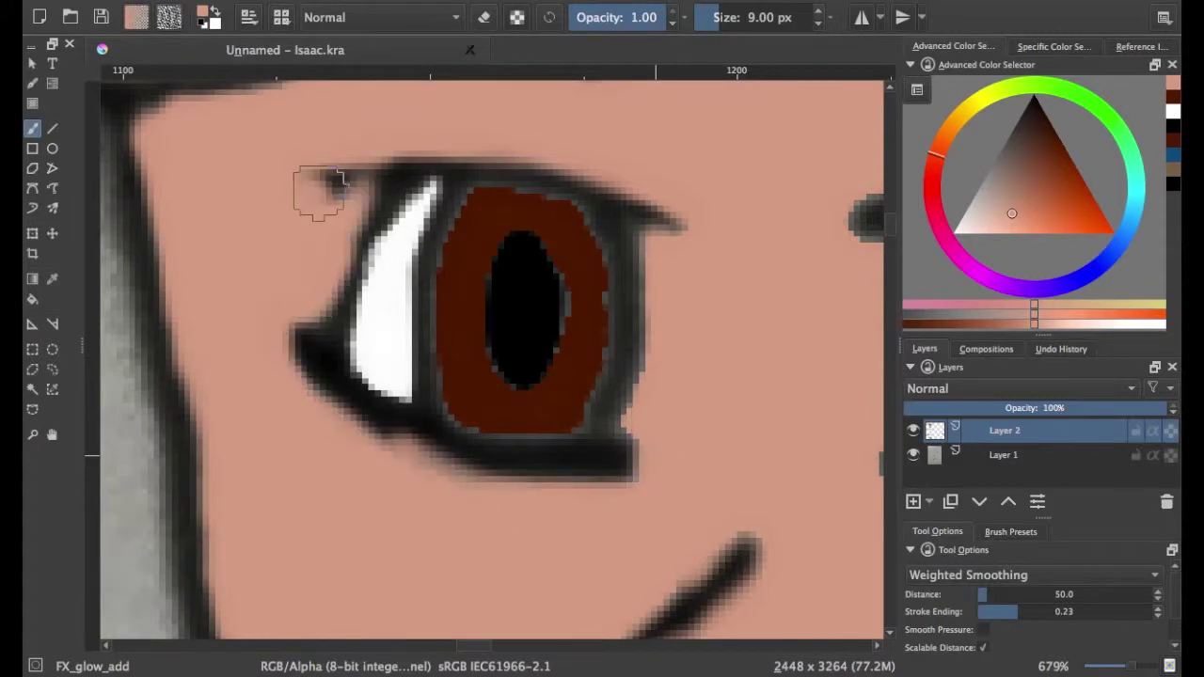
{"action": "left_click_drag", "start_coordinate": [282, 318], "coordinate": [642, 471]}
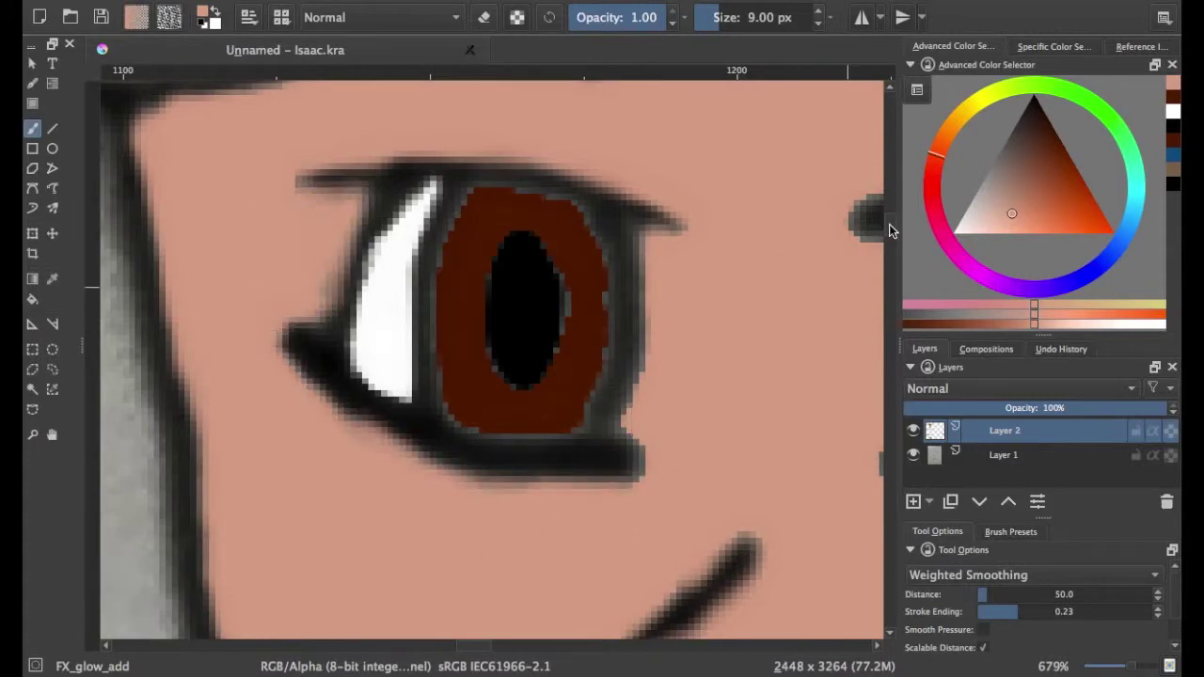
{"action": "scroll", "coordinate": [565, 376], "scroll_direction": "down", "scroll_amount": 5}
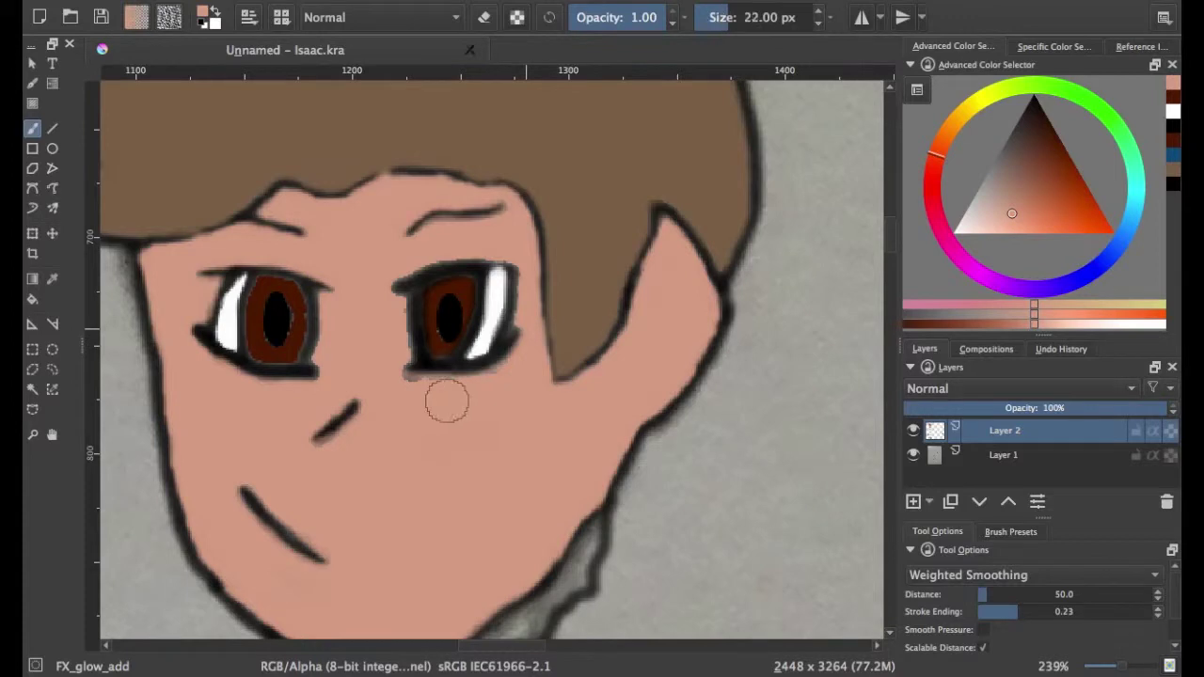
{"action": "scroll", "coordinate": [479, 528], "scroll_direction": "down", "scroll_amount": 10}
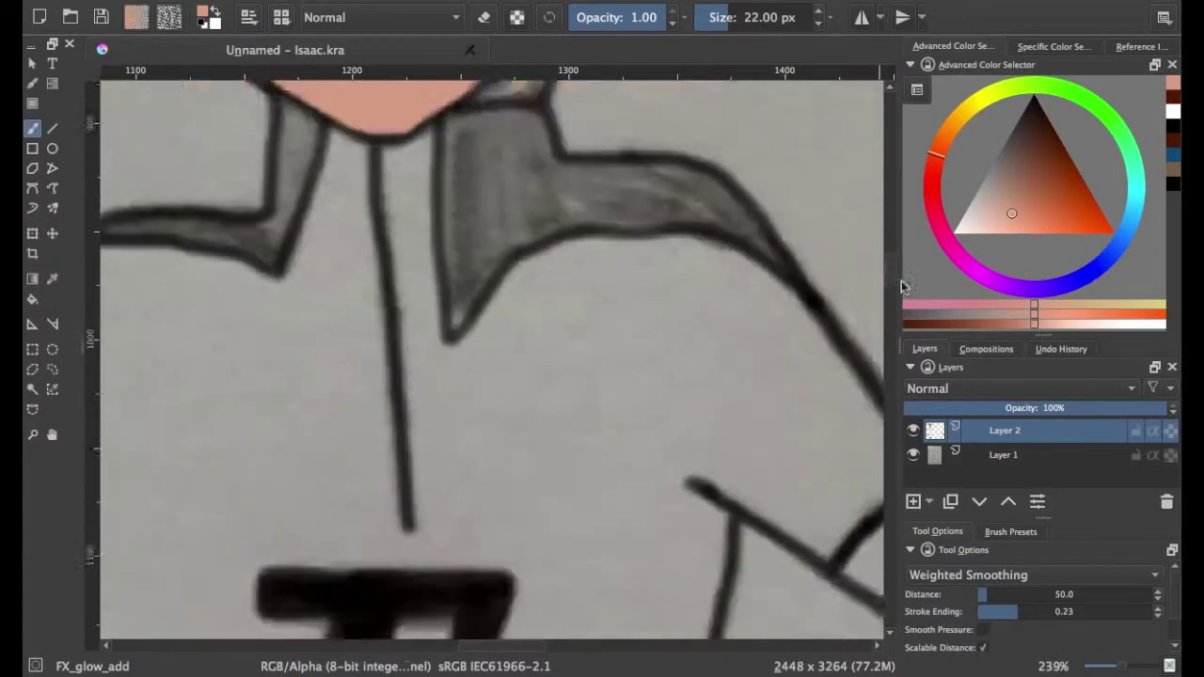
{"action": "left_click", "coordinate": [32, 389]}
{"action": "left_click", "coordinate": [564, 423]}
Paint the selected shirt in a darkened green.
{"action": "mouse_move", "coordinate": [1082, 203]}
{"action": "left_mouse_down"}
{"action": "mouse_move", "coordinate": [1140, 195]}
{"action": "mouse_move", "coordinate": [1089, 98]}
{"action": "left_mouse_up"}
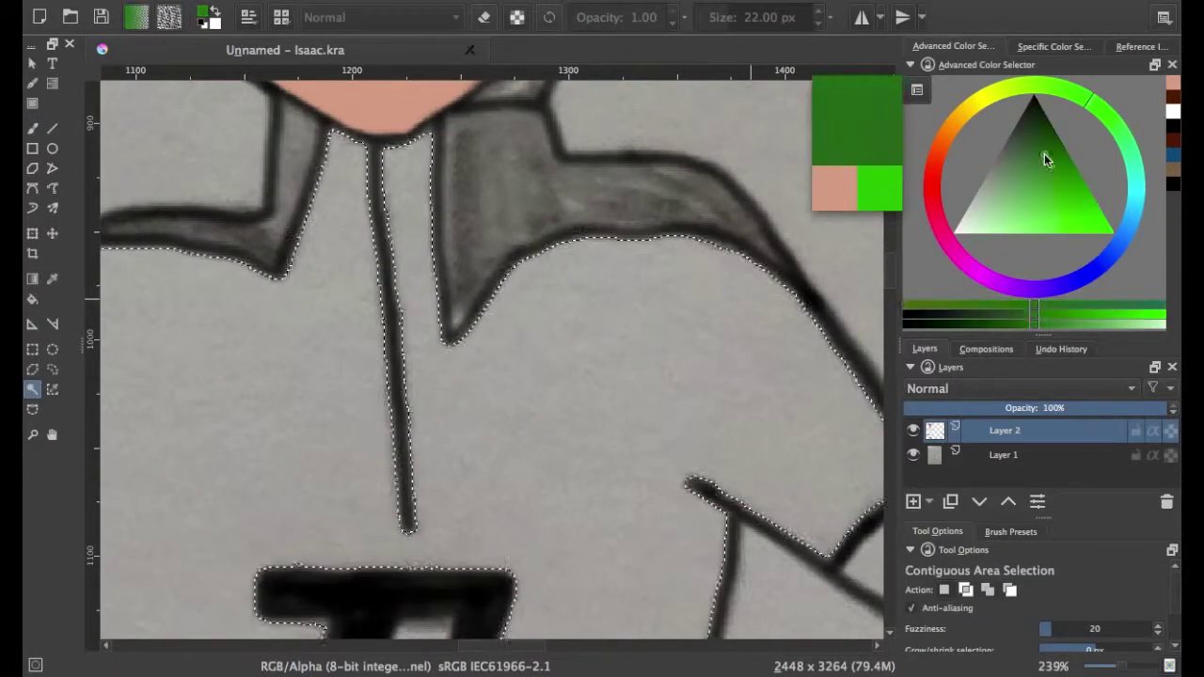
{"action": "left_click", "coordinate": [1040, 185]}
{"action": "key", "text": "b"}
{"action": "mouse_move", "coordinate": [572, 435]}
{"action": "left_mouse_down"}
{"action": "mouse_move", "coordinate": [323, 402]}
{"action": "mouse_move", "coordinate": [618, 369]}
{"action": "left_mouse_up"}
{"action": "key", "text": "k"}
{"action": "key", "text": "k"}
{"action": "key", "text": "k"}
Brush orange over the lower half of the shirt.
{"action": "scroll", "coordinate": [342, 302], "scroll_direction": "down", "scroll_amount": 5}
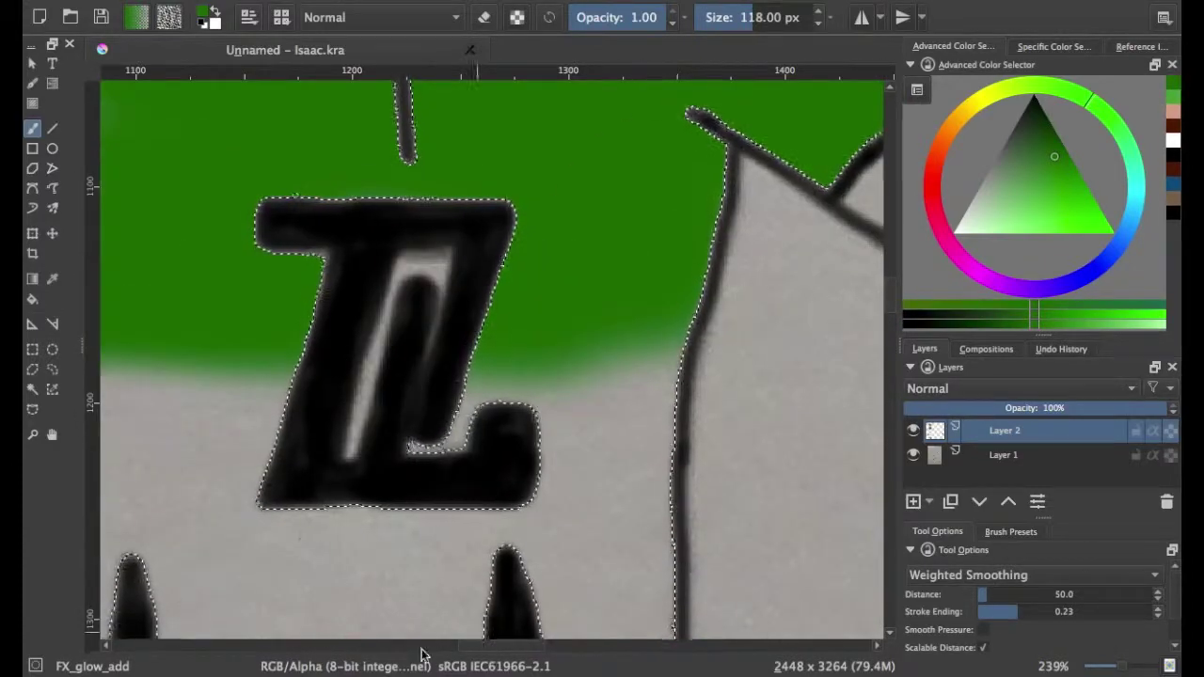
{"action": "scroll", "coordinate": [341, 304], "scroll_direction": "left", "scroll_amount": 5}
{"action": "scroll", "coordinate": [341, 304], "scroll_direction": "up", "scroll_amount": 3}
{"action": "scroll", "coordinate": [341, 304], "scroll_direction": "down", "scroll_amount": 5}
{"action": "left_click", "coordinate": [938, 141]}
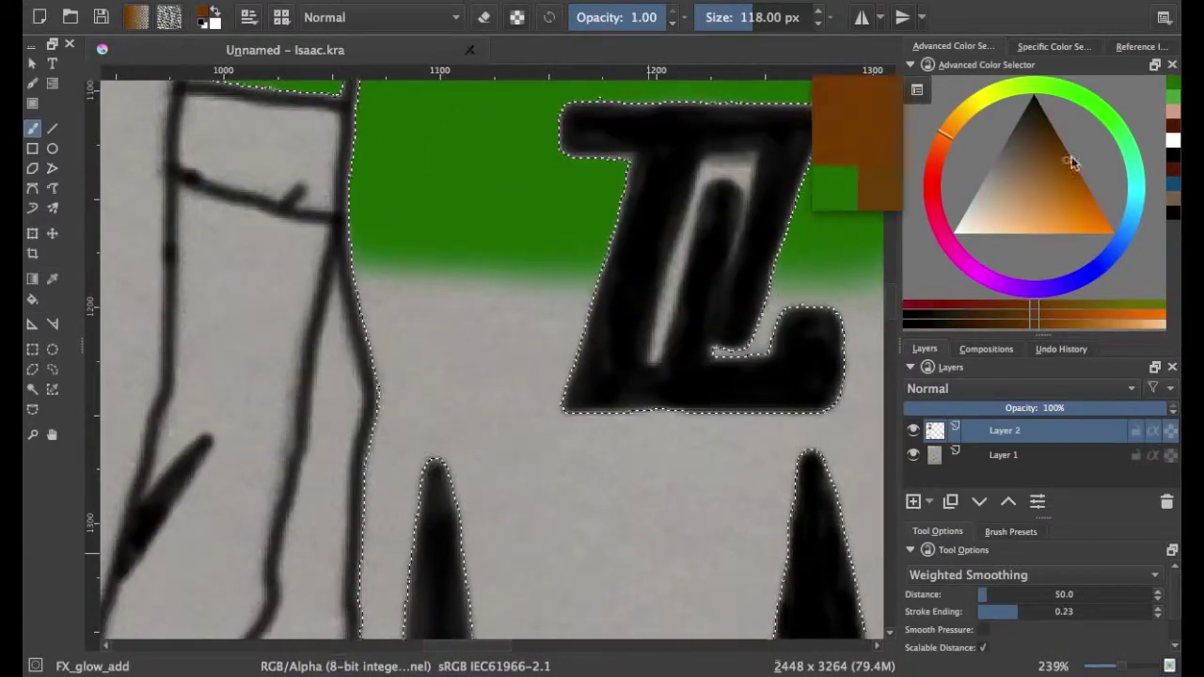
{"action": "left_click", "coordinate": [1088, 205]}
{"action": "mouse_move", "coordinate": [583, 282]}
{"action": "left_mouse_down"}
{"action": "mouse_move", "coordinate": [323, 349]}
{"action": "mouse_move", "coordinate": [423, 583]}
{"action": "left_mouse_up"}
{"action": "scroll", "coordinate": [411, 235], "scroll_direction": "down", "scroll_amount": 5}
{"action": "left_click_drag", "start_coordinate": [411, 235], "coordinate": [658, 188]}
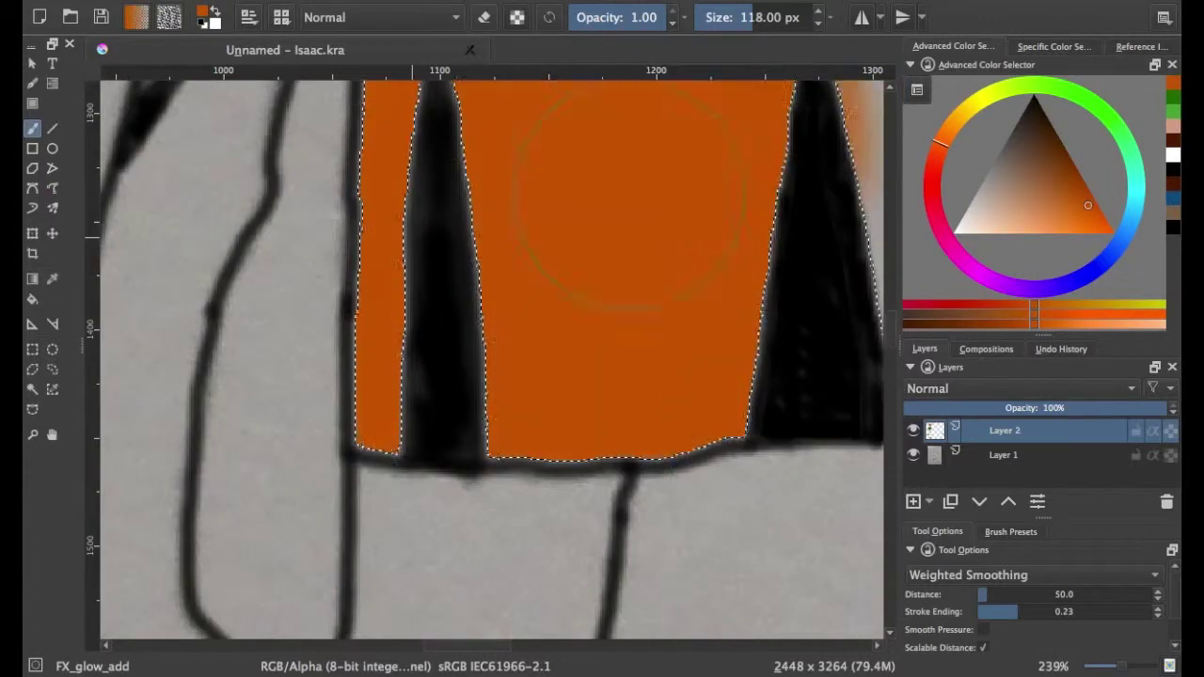
{"action": "scroll", "coordinate": [602, 282], "scroll_direction": "right", "scroll_amount": 5}
{"action": "left_click_drag", "start_coordinate": [471, 141], "coordinate": [489, 376]}
{"action": "scroll", "coordinate": [602, 376], "scroll_direction": "up", "scroll_amount": 5}
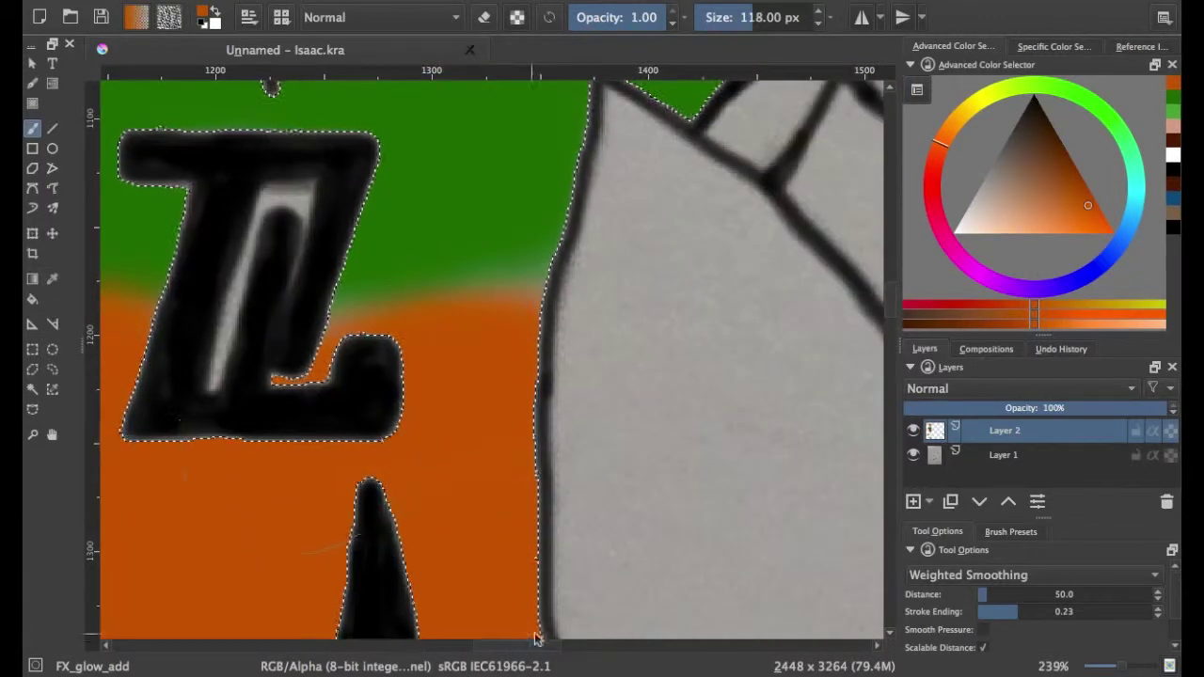
{"action": "scroll", "coordinate": [592, 551], "scroll_direction": "left", "scroll_amount": 3}
Select the logo's inner stripe and paint it orange below and green above.
{"action": "left_click", "coordinate": [32, 389]}
{"action": "left_click", "coordinate": [376, 345]}
{"action": "left_click", "coordinate": [31, 134]}
{"action": "left_click_drag", "start_coordinate": [376, 329], "coordinate": [376, 403]}
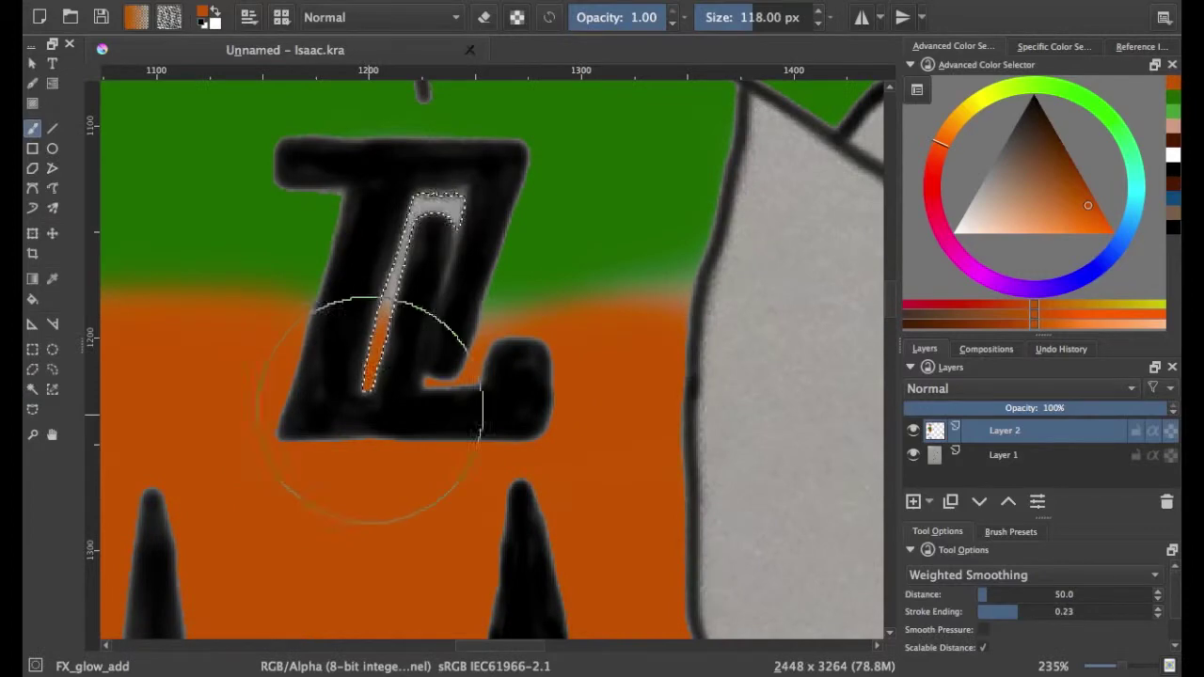
{"action": "left_click", "coordinate": [32, 388]}
{"action": "left_click", "coordinate": [564, 228]}
{"action": "key", "text": "ctrl+z"}
{"action": "left_click", "coordinate": [31, 134]}
{"action": "left_click_drag", "start_coordinate": [393, 209], "coordinate": [386, 310]}
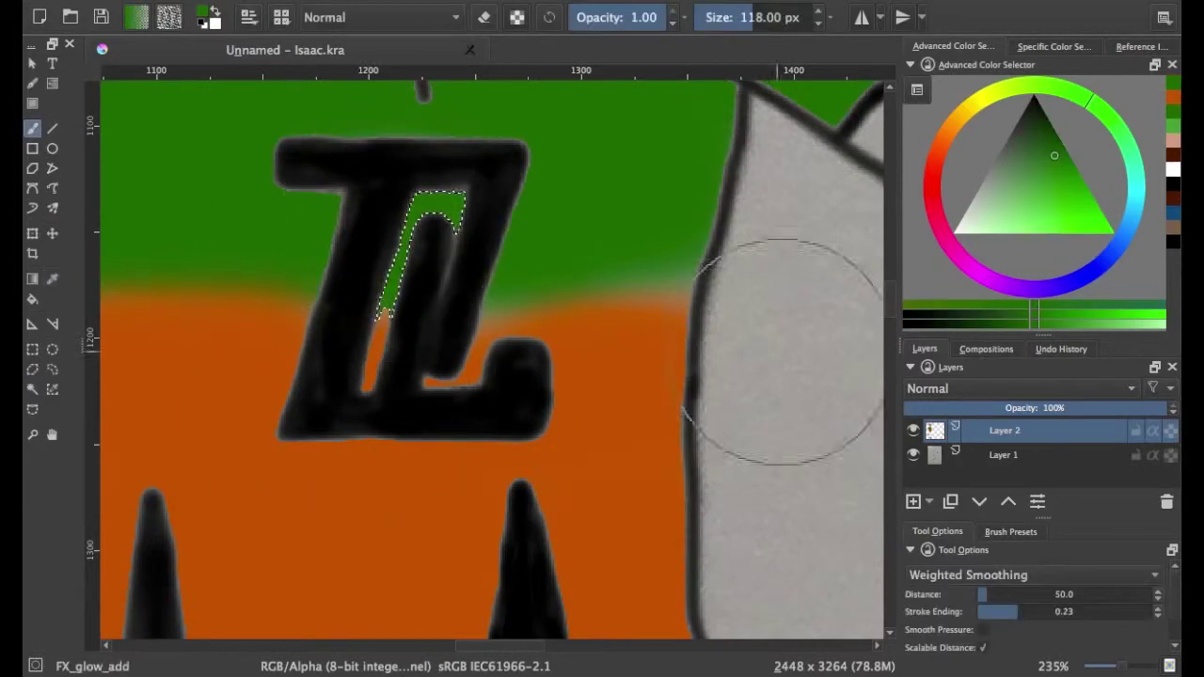
{"action": "scroll", "coordinate": [866, 317], "scroll_direction": "down", "scroll_amount": 5}
{"action": "left_click", "coordinate": [34, 392]}
Sample the shirt orange and paint the gap beside the black spike.
{"action": "key", "text": "b"}
{"action": "left_click", "coordinate": [455, 458], "text": "ctrl"}
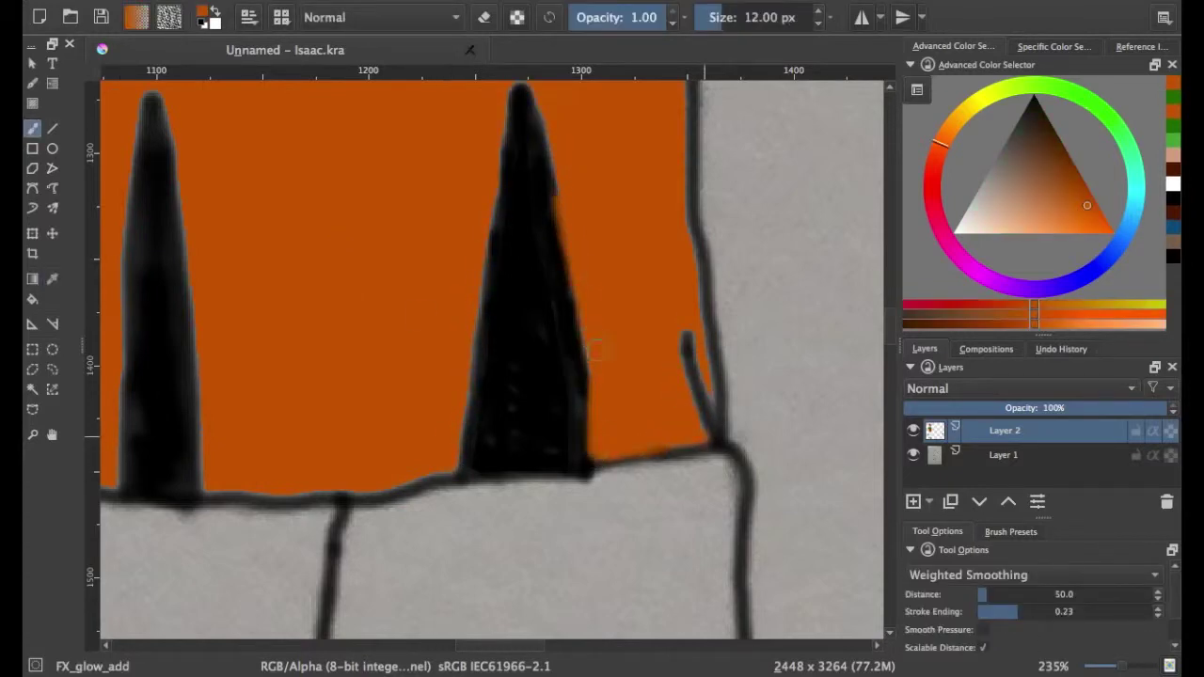
{"action": "scroll", "coordinate": [527, 216], "scroll_direction": "up", "scroll_amount": 3}
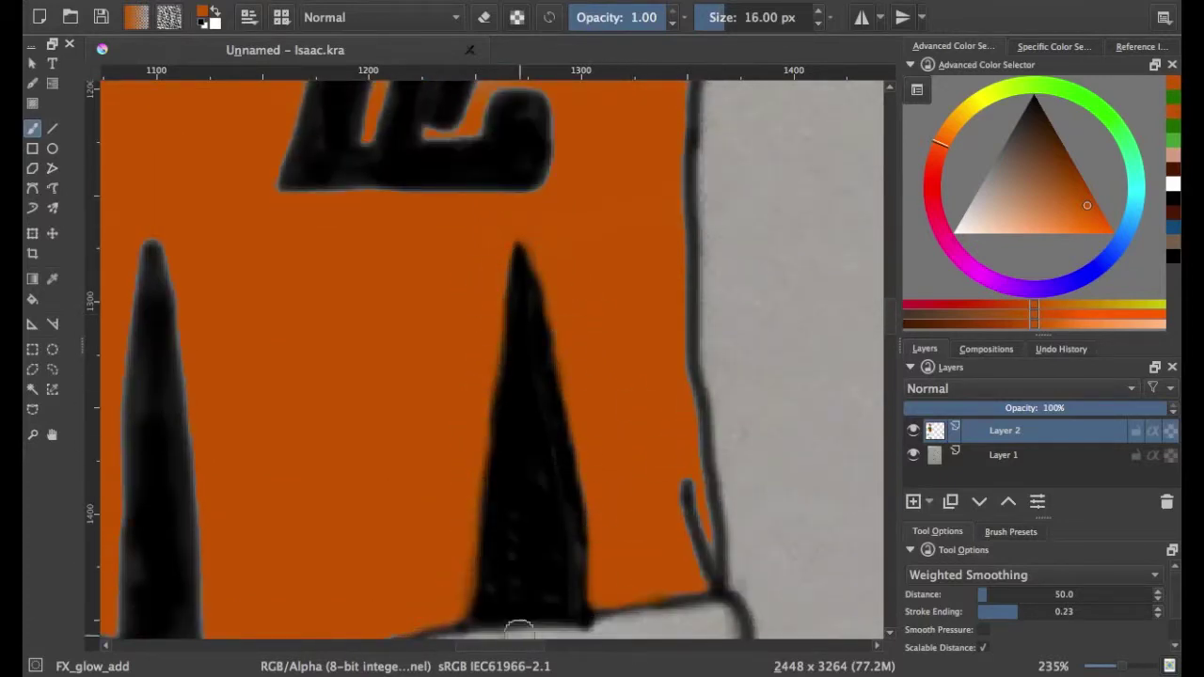
{"action": "scroll", "coordinate": [518, 628], "scroll_direction": "left", "scroll_amount": 5}
{"action": "scroll", "coordinate": [450, 561], "scroll_direction": "down", "scroll_amount": 1}
{"action": "left_click_drag", "start_coordinate": [496, 506], "coordinate": [508, 273]}
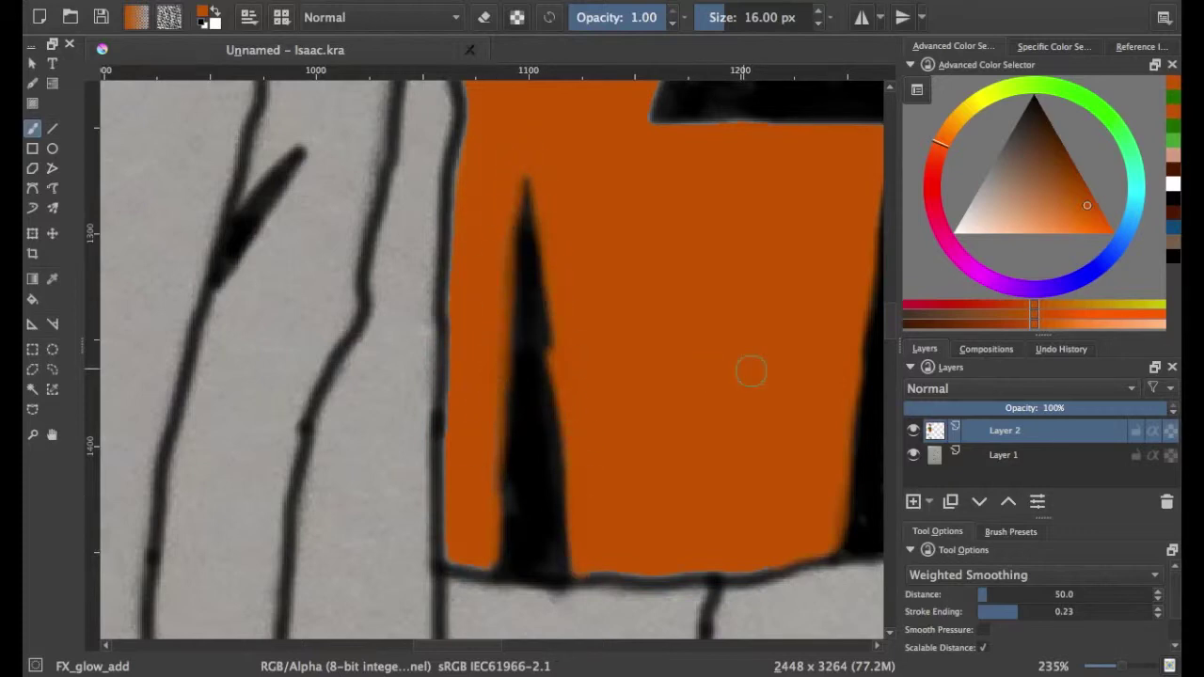
Sample the shirt green and brush the upper shirt out to collar and shoulders.
{"action": "left_click_drag", "start_coordinate": [466, 144], "coordinate": [466, 570]}
{"action": "scroll", "coordinate": [606, 630], "scroll_direction": "right", "scroll_amount": 3}
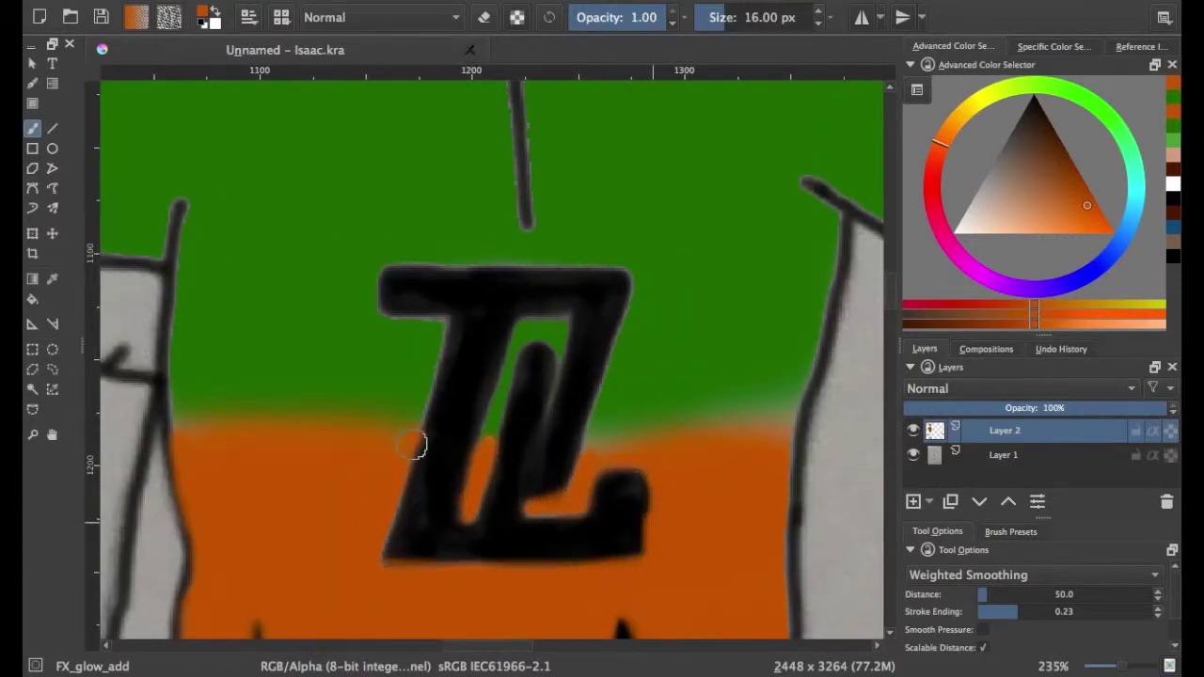
{"action": "scroll", "coordinate": [647, 493], "scroll_direction": "down", "scroll_amount": 5}
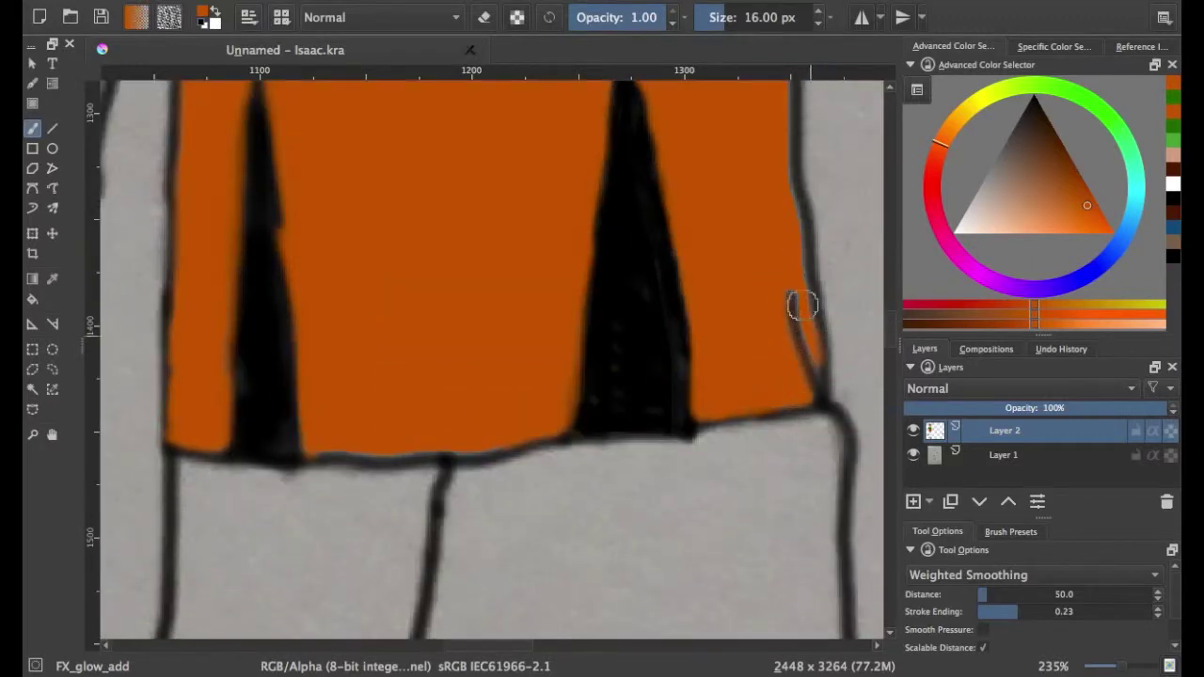
{"action": "scroll", "coordinate": [803, 306], "scroll_direction": "down", "scroll_amount": 1}
{"action": "scroll", "coordinate": [846, 339], "scroll_direction": "up", "scroll_amount": 5}
{"action": "key", "text": "p"}
{"action": "left_click", "coordinate": [470, 188]}
{"action": "left_click", "coordinate": [33, 125]}
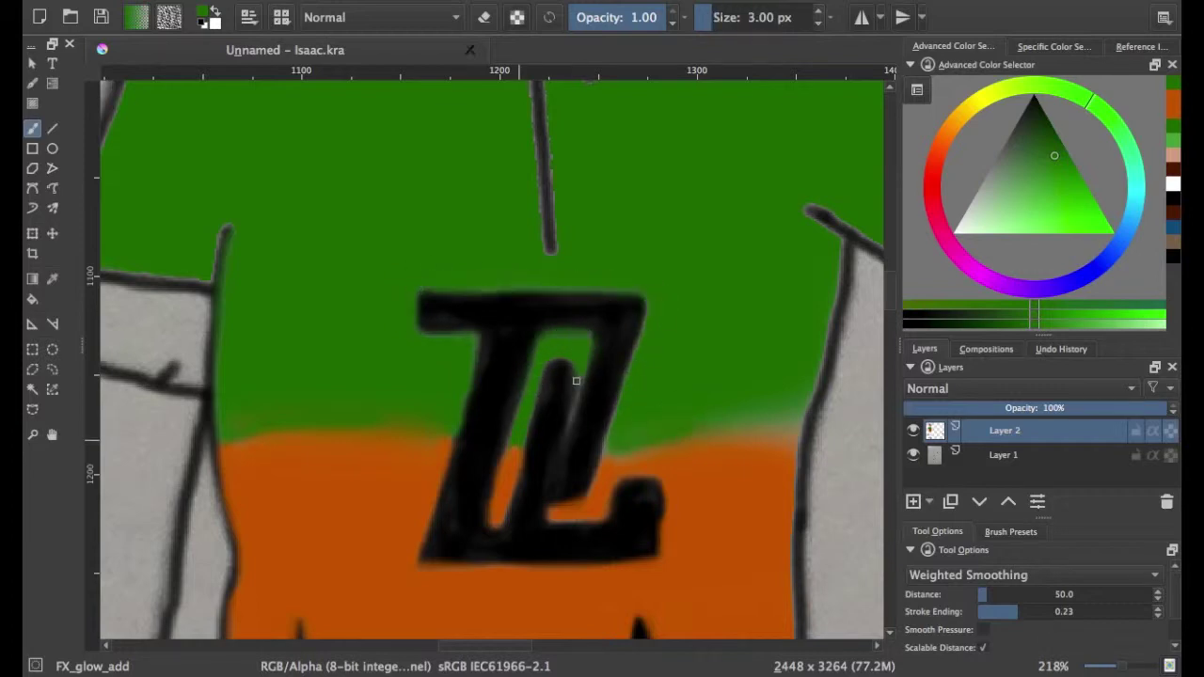
{"action": "scroll", "coordinate": [478, 398], "scroll_direction": "right", "scroll_amount": 4}
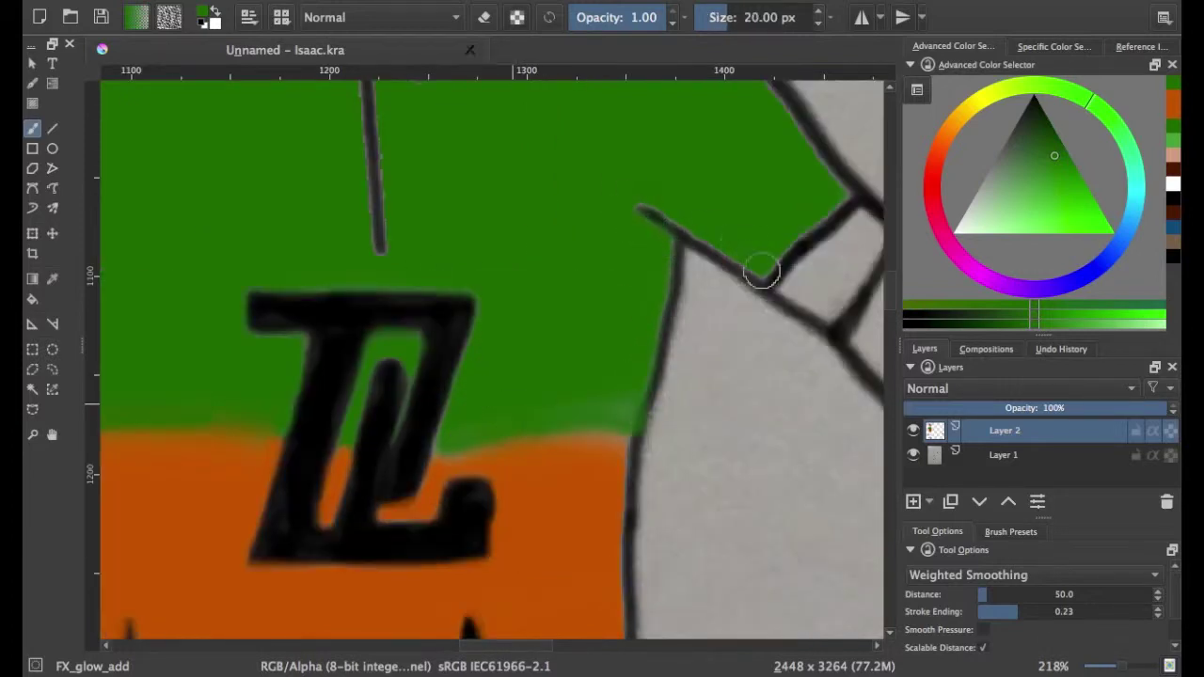
{"action": "scroll", "coordinate": [793, 291], "scroll_direction": "up", "scroll_amount": 6}
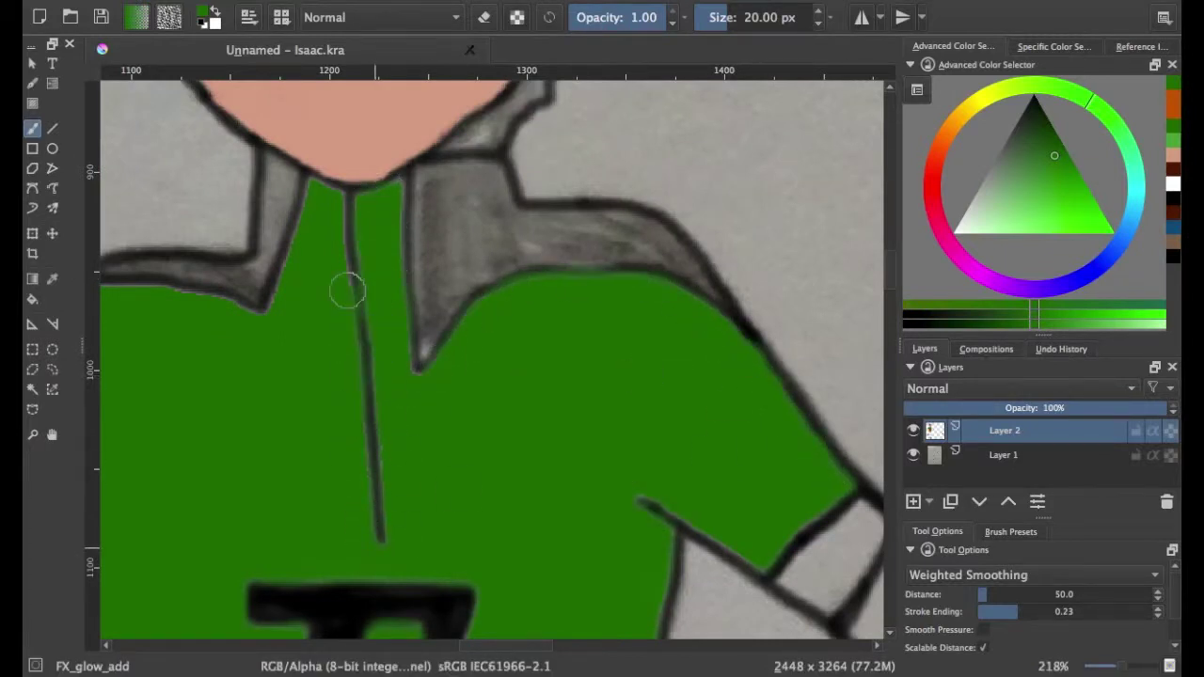
{"action": "scroll", "coordinate": [474, 505], "scroll_direction": "left", "scroll_amount": 7}
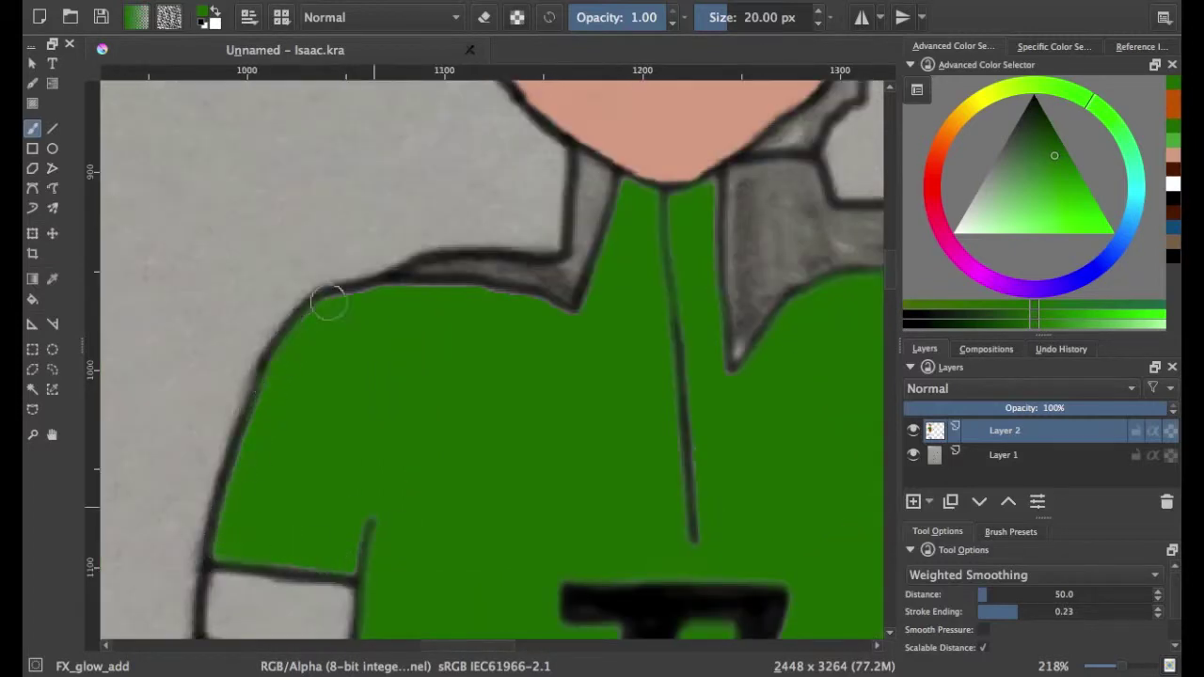
{"action": "scroll", "coordinate": [633, 192], "scroll_direction": "up", "scroll_amount": 5}
{"action": "scroll", "coordinate": [633, 192], "scroll_direction": "down", "scroll_amount": 3}
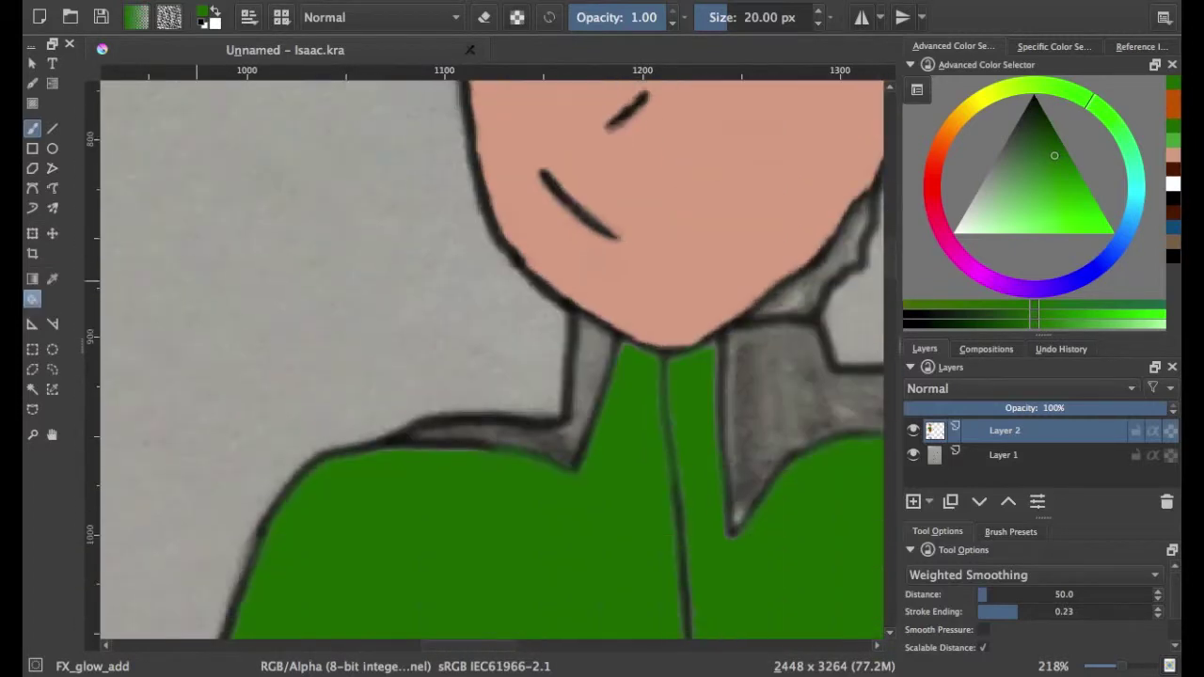
Sample the collar grey and paint the right collar area solid grey with a larger brush.
{"action": "key", "text": "w"}
{"action": "key", "text": "p"}
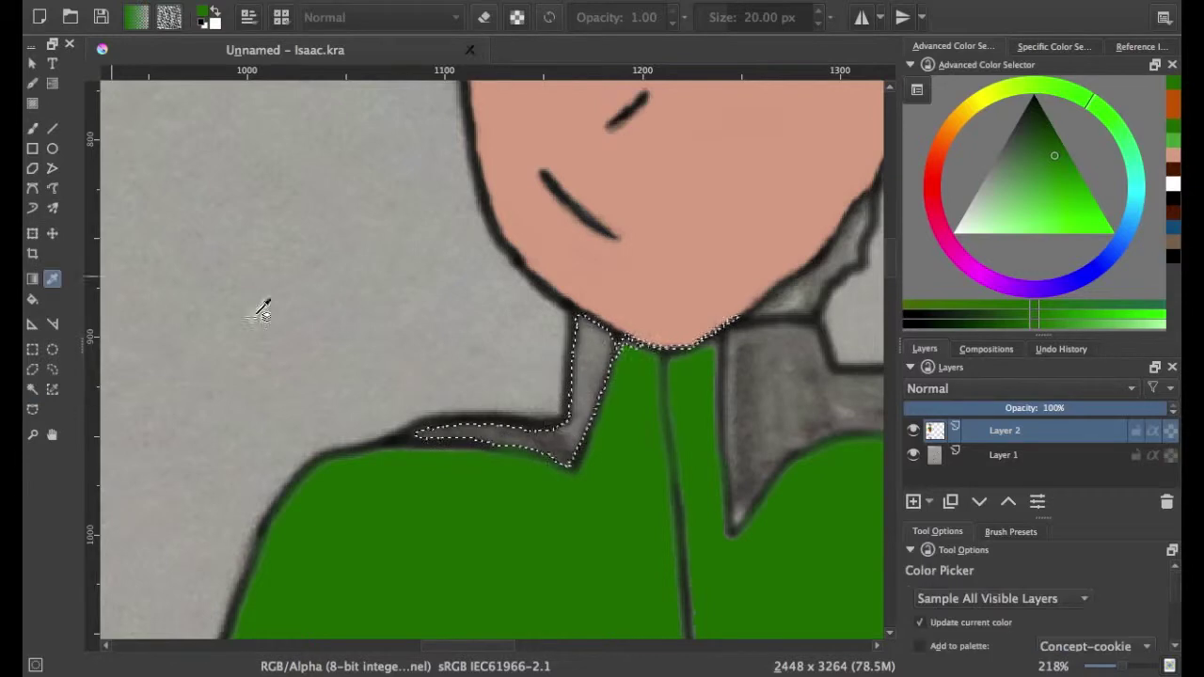
{"action": "left_click", "coordinate": [260, 309]}
{"action": "key", "text": "b"}
{"action": "key", "text": "bracketright"}
{"action": "key", "text": "bracketright"}
{"action": "key", "text": "bracketright"}
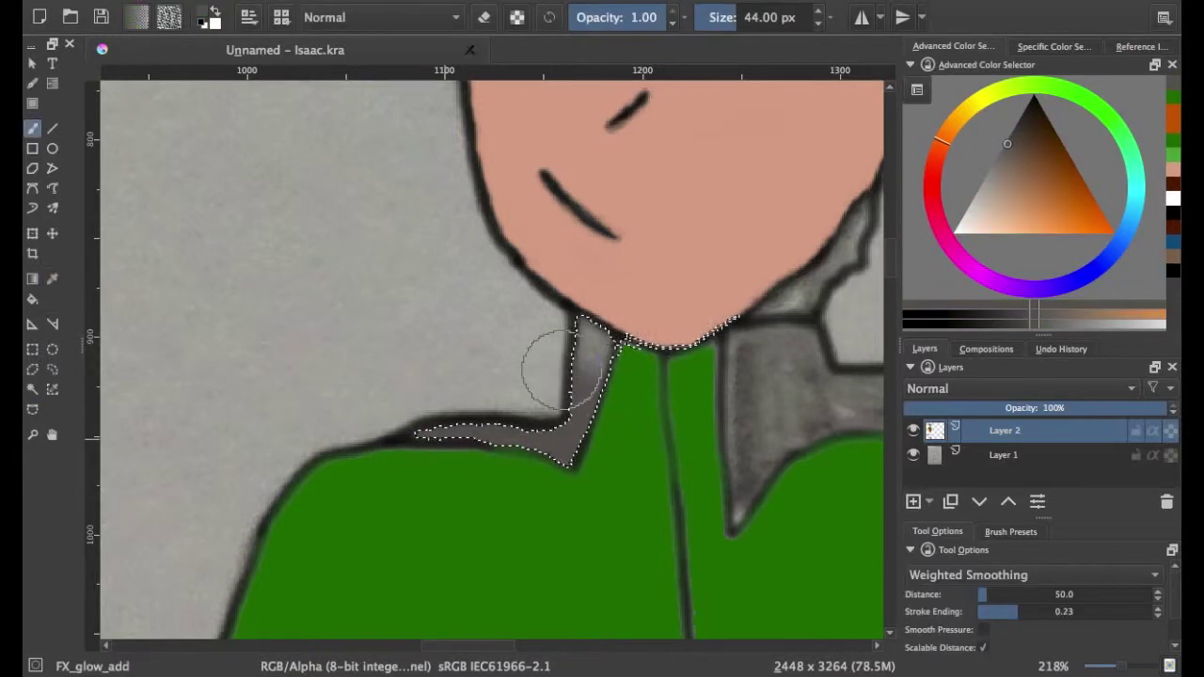
{"action": "scroll", "coordinate": [456, 400], "scroll_direction": "right", "scroll_amount": 8}
{"action": "key", "text": "w"}
{"action": "left_click", "coordinate": [455, 400]}
{"action": "key", "text": "b"}
{"action": "mouse_move", "coordinate": [455, 400]}
{"action": "left_mouse_down"}
{"action": "mouse_move", "coordinate": [390, 537]}
{"action": "mouse_move", "coordinate": [424, 430]}
{"action": "mouse_move", "coordinate": [492, 349]}
{"action": "mouse_move", "coordinate": [498, 282]}
{"action": "left_mouse_up"}
Sample the hair brown and paint the selected sleeve cuff area with it.
{"action": "key", "text": "w"}
{"action": "scroll", "coordinate": [845, 381], "scroll_direction": "up", "scroll_amount": 5}
{"action": "key", "text": "p"}
{"action": "left_click", "coordinate": [438, 197]}
{"action": "key", "text": "b"}
{"action": "scroll", "coordinate": [442, 602], "scroll_direction": "down", "scroll_amount": 6}
{"action": "scroll", "coordinate": [439, 602], "scroll_direction": "left", "scroll_amount": 8}
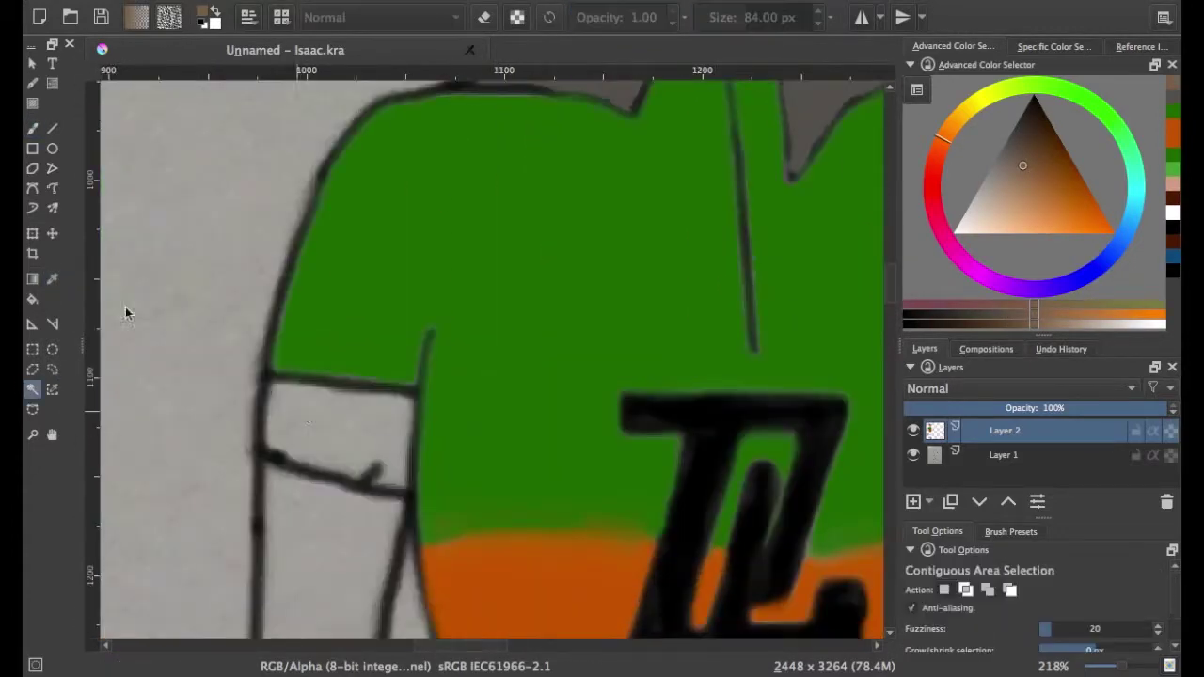
{"action": "left_click", "coordinate": [339, 423]}
{"action": "left_click_drag", "start_coordinate": [311, 414], "coordinate": [323, 484]}
Recolour the selected sleeve cuff orange from the palette.
{"action": "scroll", "coordinate": [323, 483], "scroll_direction": "right", "scroll_amount": 10}
{"action": "key", "text": "w"}
{"action": "left_click", "coordinate": [310, 367]}
{"action": "left_click", "coordinate": [32, 128]}
{"action": "left_click_drag", "start_coordinate": [310, 367], "coordinate": [363, 457]}
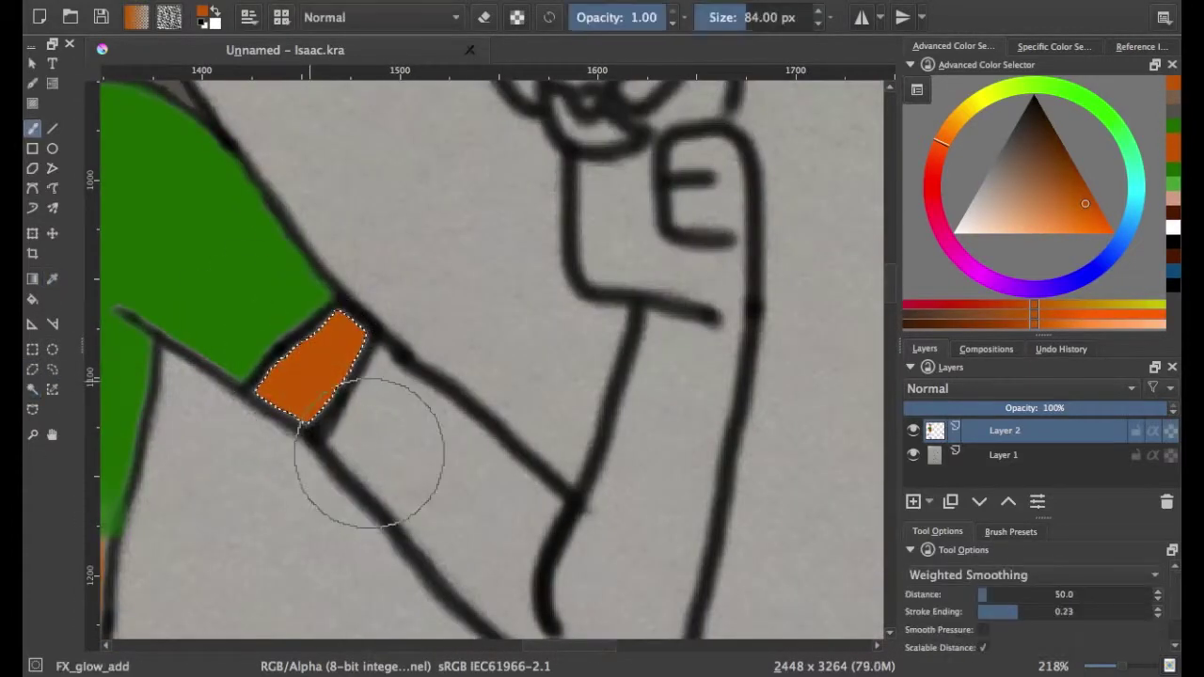
{"action": "scroll", "coordinate": [433, 527], "scroll_direction": "down", "scroll_amount": 5}
{"action": "scroll", "coordinate": [841, 570], "scroll_direction": "down", "scroll_amount": 5}
{"action": "scroll", "coordinate": [565, 376], "scroll_direction": "up", "scroll_amount": 6}
{"action": "scroll", "coordinate": [564, 376], "scroll_direction": "down", "scroll_amount": 3}
{"action": "scroll", "coordinate": [564, 376], "scroll_direction": "up", "scroll_amount": 3}
Select the bare forearm and paint it with the skin tone.
{"action": "key", "text": "w"}
{"action": "left_click", "coordinate": [577, 404]}
{"action": "scroll", "coordinate": [703, 514], "scroll_direction": "up", "scroll_amount": 3}
{"action": "scroll", "coordinate": [703, 515], "scroll_direction": "up", "scroll_amount": 3}
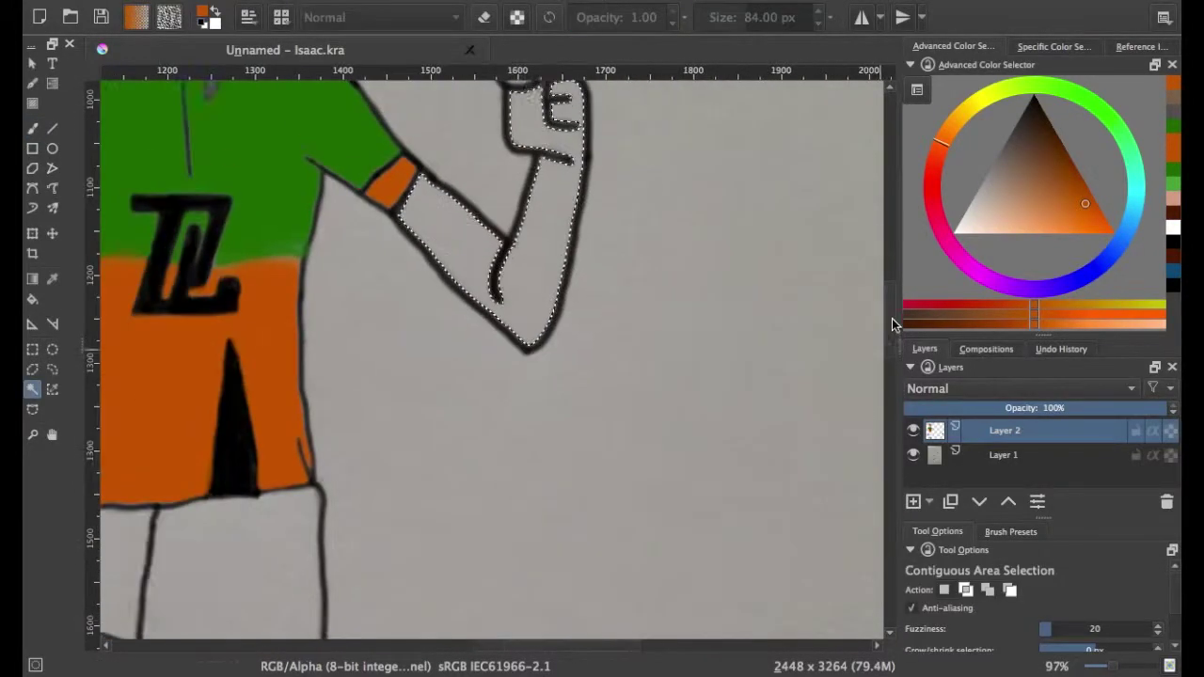
{"action": "left_click", "coordinate": [1011, 213]}
{"action": "key", "text": "b"}
{"action": "mouse_move", "coordinate": [442, 301]}
{"action": "left_mouse_down"}
{"action": "mouse_move", "coordinate": [497, 411]}
{"action": "mouse_move", "coordinate": [560, 202]}
{"action": "left_mouse_up"}
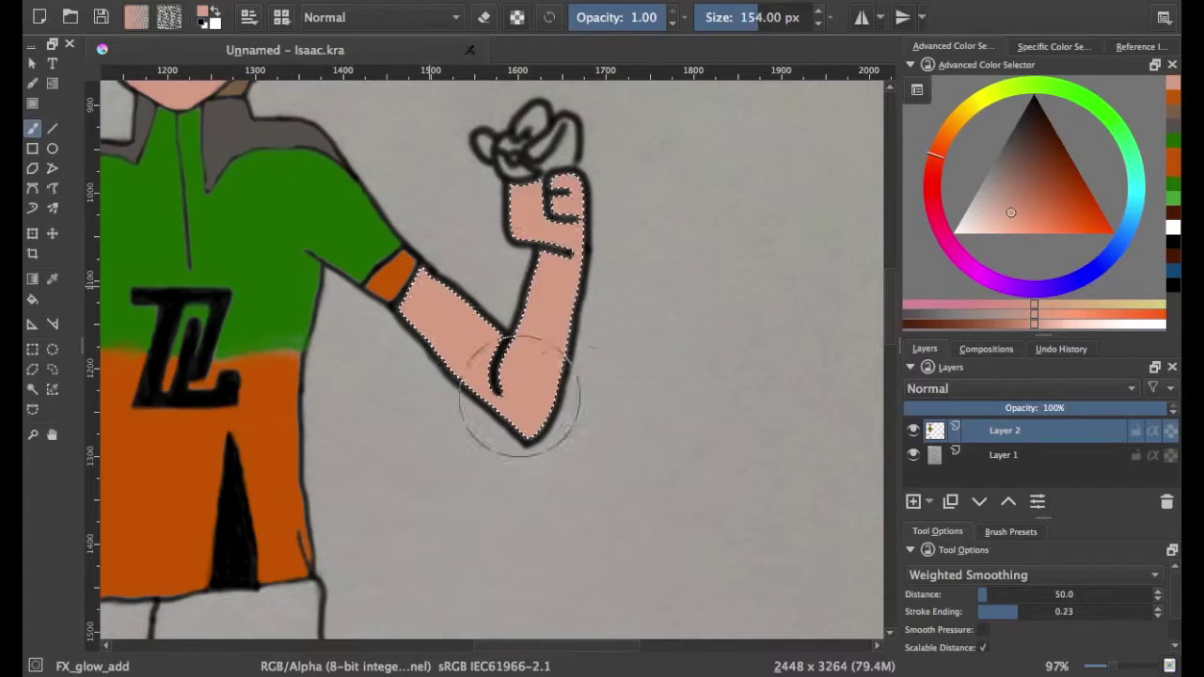
Select the other arm and cover it fully in skin-pink.
{"action": "scroll", "coordinate": [565, 564], "scroll_direction": "left", "scroll_amount": 5}
{"action": "key", "text": "w"}
{"action": "left_click", "coordinate": [414, 376]}
{"action": "scroll", "coordinate": [414, 376], "scroll_direction": "down", "scroll_amount": 3}
{"action": "key", "text": "b"}
{"action": "left_click_drag", "start_coordinate": [414, 141], "coordinate": [395, 451]}
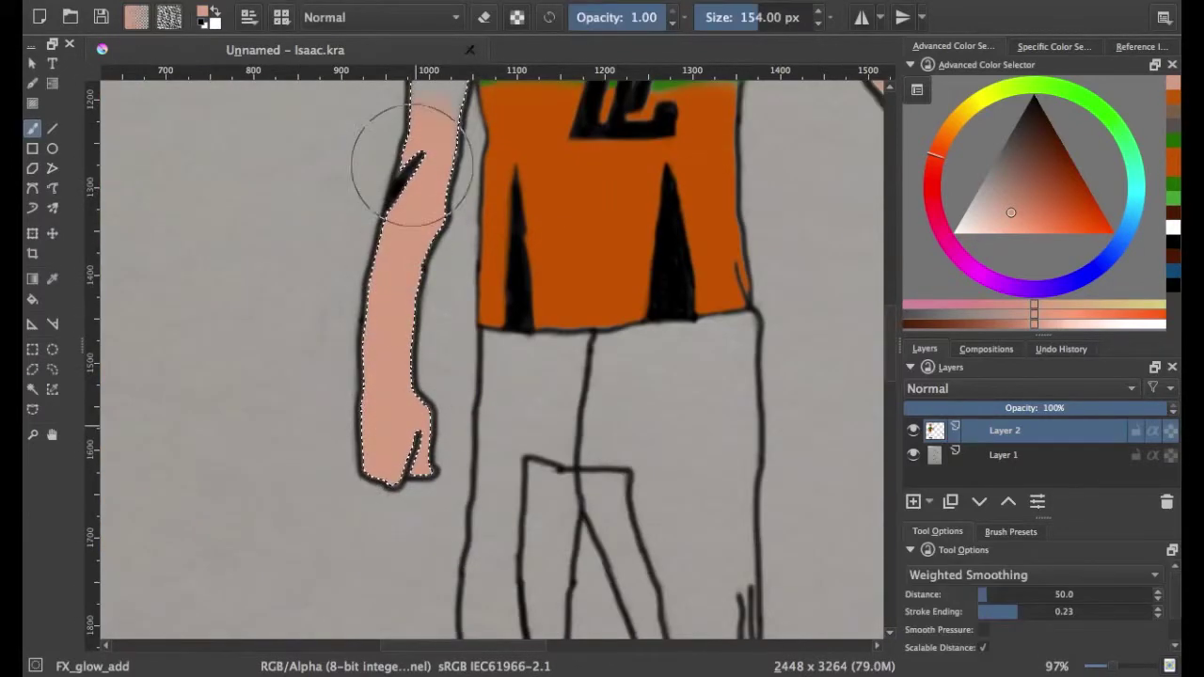
{"action": "scroll", "coordinate": [376, 242], "scroll_direction": "up", "scroll_amount": 3}
{"action": "left_click_drag", "start_coordinate": [376, 242], "coordinate": [402, 537]}
{"action": "scroll", "coordinate": [403, 537], "scroll_direction": "down", "scroll_amount": 4}
{"action": "scroll", "coordinate": [403, 537], "scroll_direction": "right", "scroll_amount": 4}
Select one trouser leg and paint it dark grey.
{"action": "left_click", "coordinate": [32, 388]}
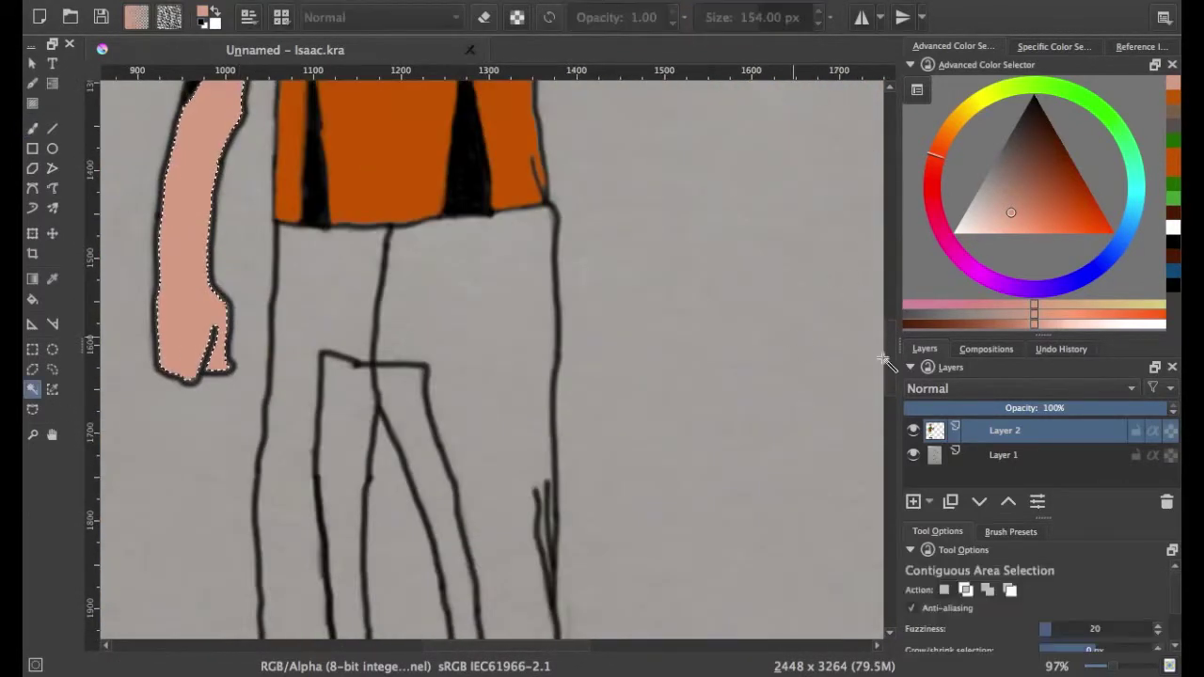
{"action": "scroll", "coordinate": [470, 376], "scroll_direction": "down", "scroll_amount": 3}
{"action": "left_click", "coordinate": [470, 235]}
{"action": "left_click_drag", "start_coordinate": [1021, 208], "coordinate": [1004, 141]}
{"action": "key", "text": "b"}
{"action": "left_click_drag", "start_coordinate": [451, 254], "coordinate": [528, 548]}
{"action": "scroll", "coordinate": [706, 470], "scroll_direction": "down", "scroll_amount": 3}
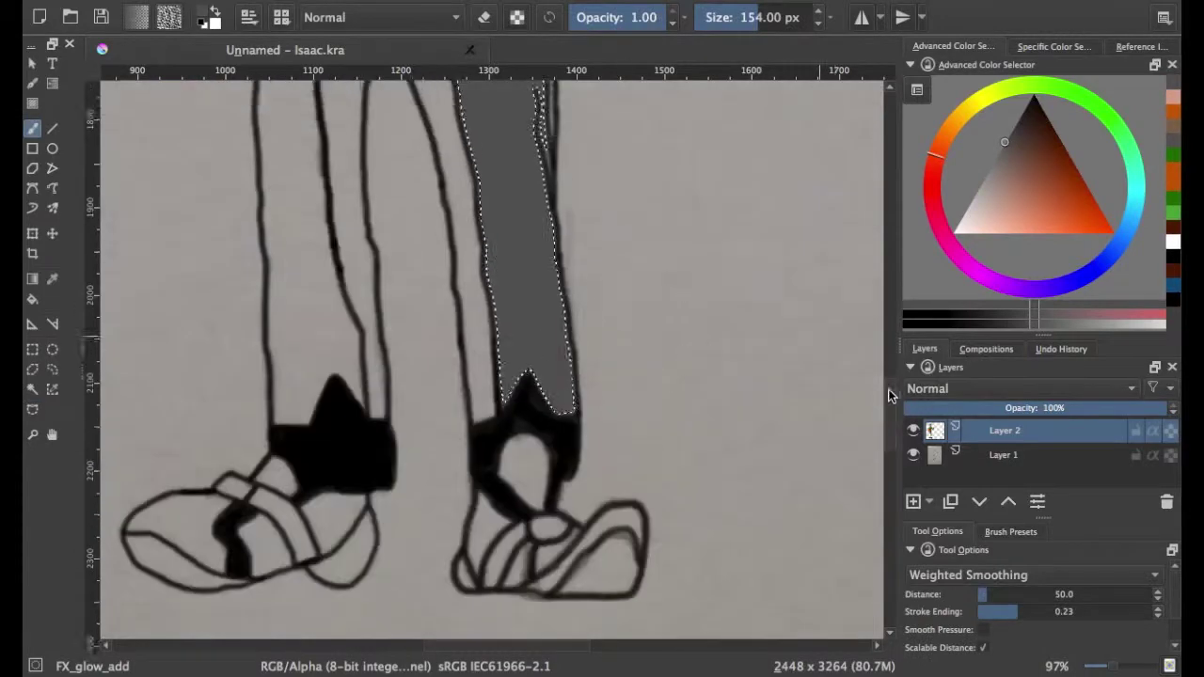
Select the other trouser leg and paint it dark grey.
{"action": "scroll", "coordinate": [551, 484], "scroll_direction": "up", "scroll_amount": 5}
{"action": "key", "text": "w"}
{"action": "key", "text": "b"}
{"action": "scroll", "coordinate": [489, 376], "scroll_direction": "left", "scroll_amount": 2}
{"action": "key", "text": "w"}
{"action": "left_click", "coordinate": [492, 258]}
{"action": "key", "text": "b"}
{"action": "left_click_drag", "start_coordinate": [489, 188], "coordinate": [371, 417]}
{"action": "scroll", "coordinate": [456, 302], "scroll_direction": "down", "scroll_amount": 4}
{"action": "left_click_drag", "start_coordinate": [456, 303], "coordinate": [527, 414]}
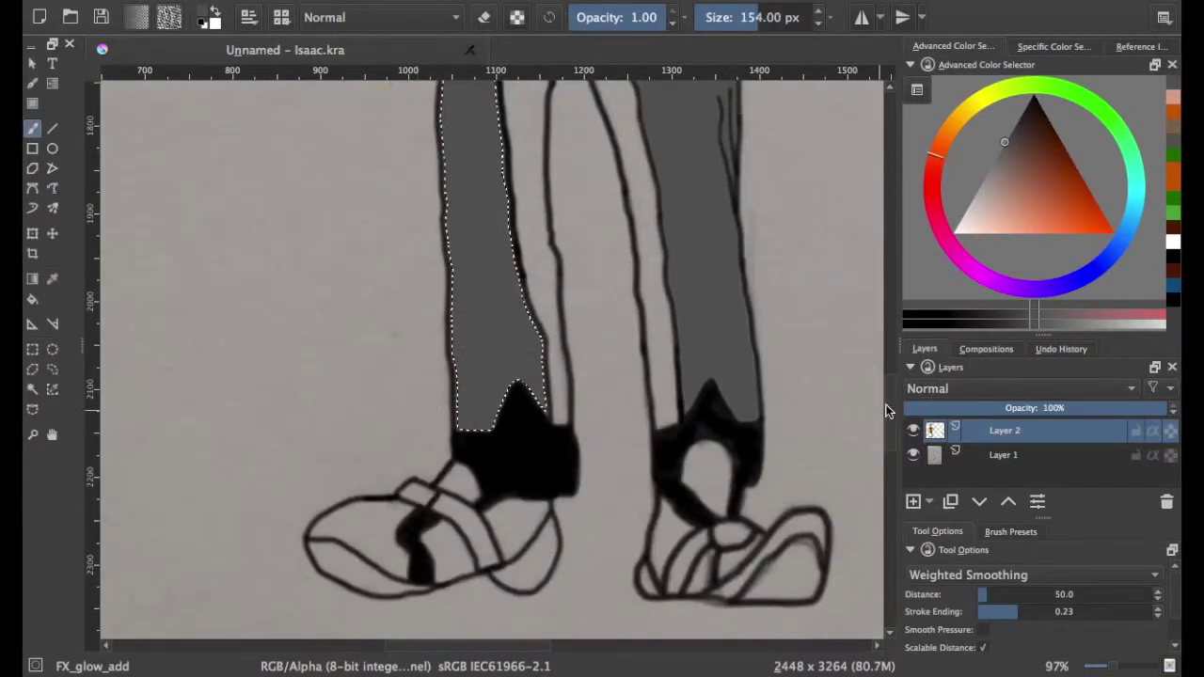
{"action": "scroll", "coordinate": [470, 329], "scroll_direction": "up", "scroll_amount": 10}
Sample green from the drawing and paint the stripe on each trouser leg green.
{"action": "key", "text": "w"}
{"action": "scroll", "coordinate": [519, 323], "scroll_direction": "up", "scroll_amount": 5}
{"action": "key", "text": "p"}
{"action": "left_click", "coordinate": [602, 235]}
{"action": "scroll", "coordinate": [564, 376], "scroll_direction": "down", "scroll_amount": 10}
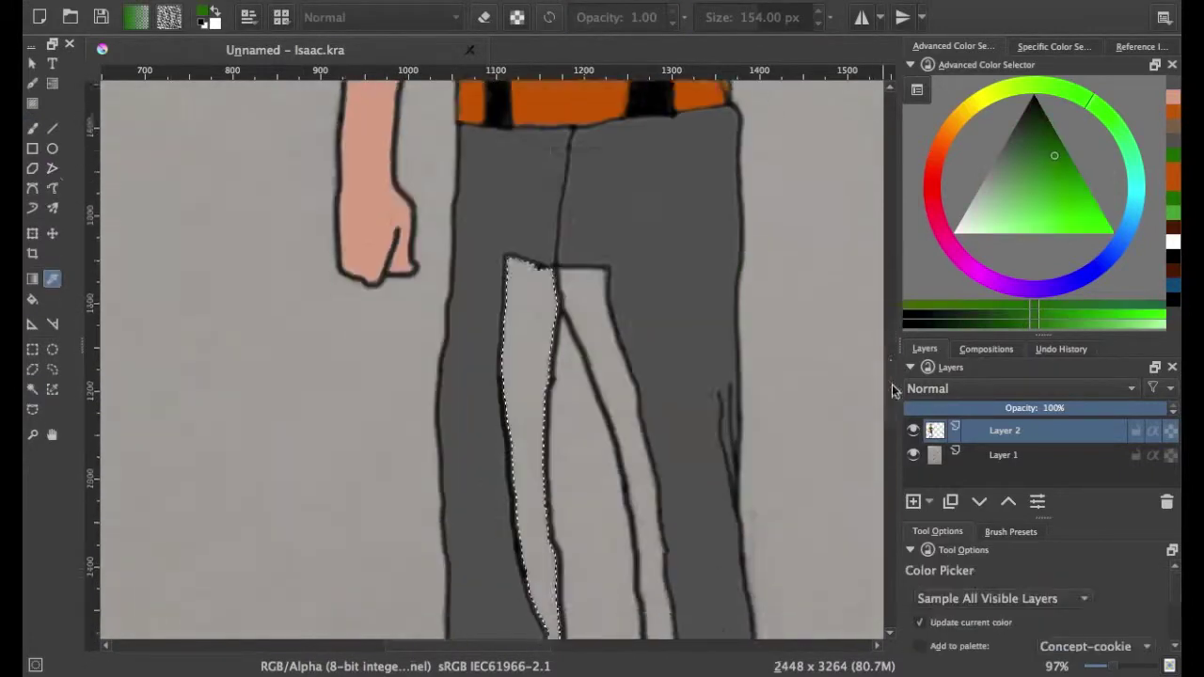
{"action": "key", "text": "b"}
{"action": "left_click_drag", "start_coordinate": [541, 141], "coordinate": [527, 452]}
{"action": "key", "text": "f"}
{"action": "key", "text": "w"}
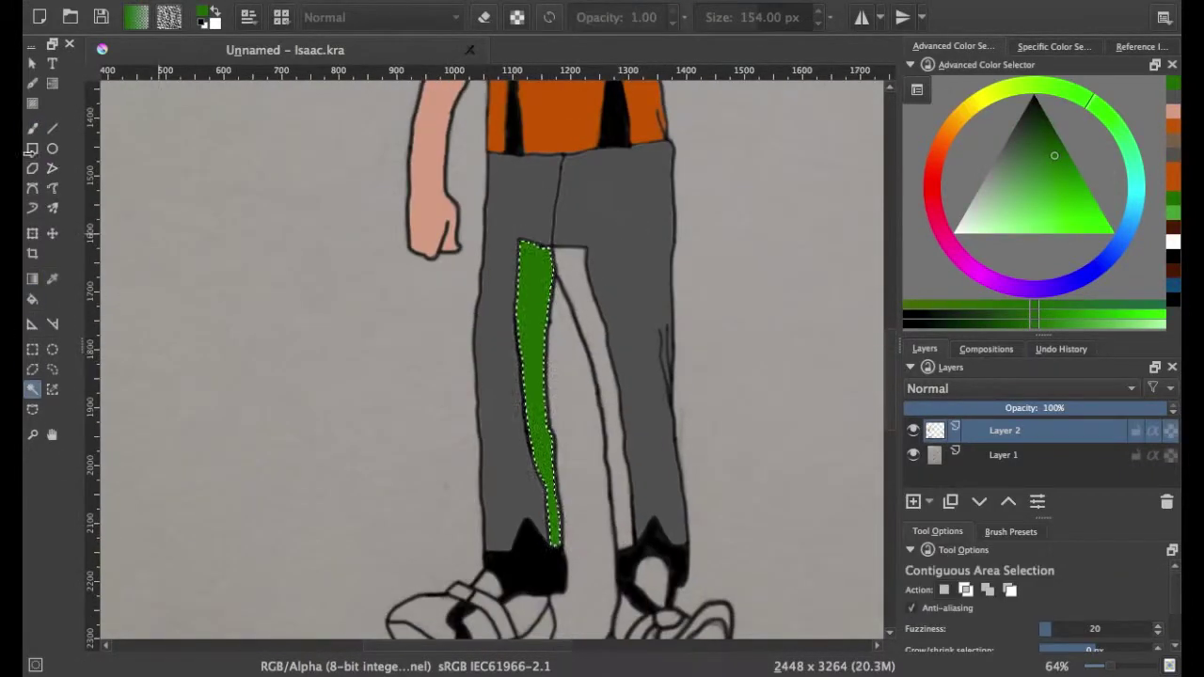
{"action": "left_click", "coordinate": [578, 310]}
{"action": "key", "text": "b"}
{"action": "left_click_drag", "start_coordinate": [617, 263], "coordinate": [620, 527]}
{"action": "left_click_drag", "start_coordinate": [885, 340], "coordinate": [889, 381]}
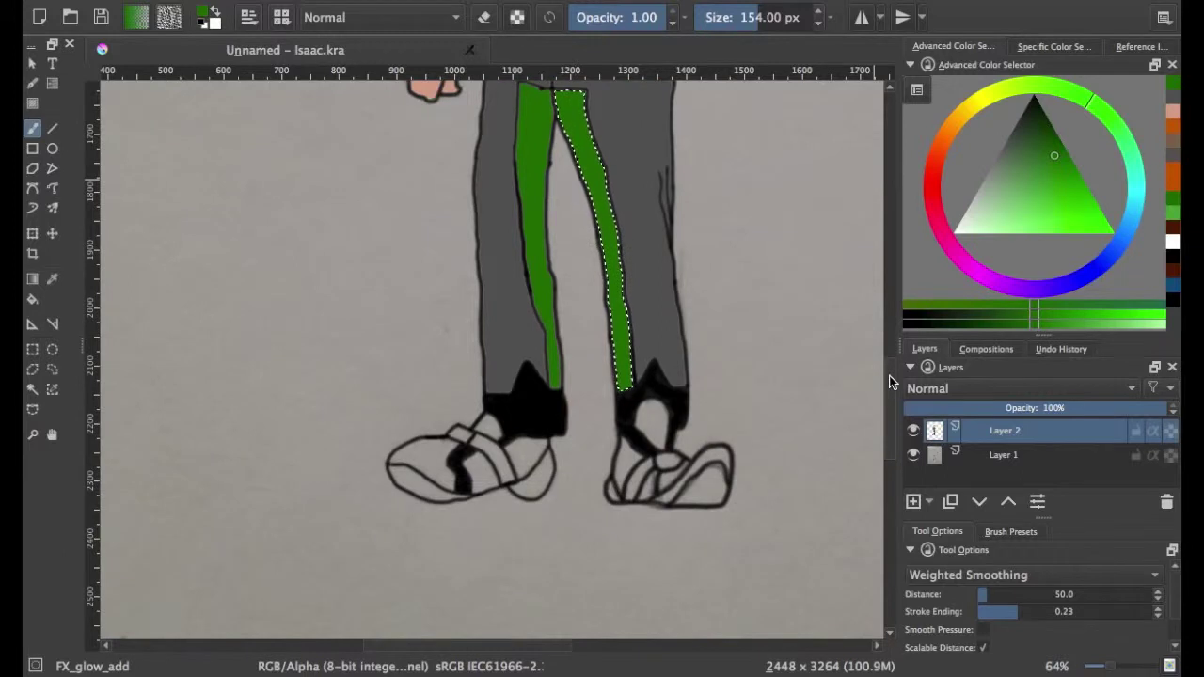
Select the upper area of the right shoe and pick a golden yellow-orange colour.
{"action": "left_click", "coordinate": [32, 389]}
{"action": "left_click", "coordinate": [652, 418]}
{"action": "left_click_drag", "start_coordinate": [1143, 197], "coordinate": [978, 101]}
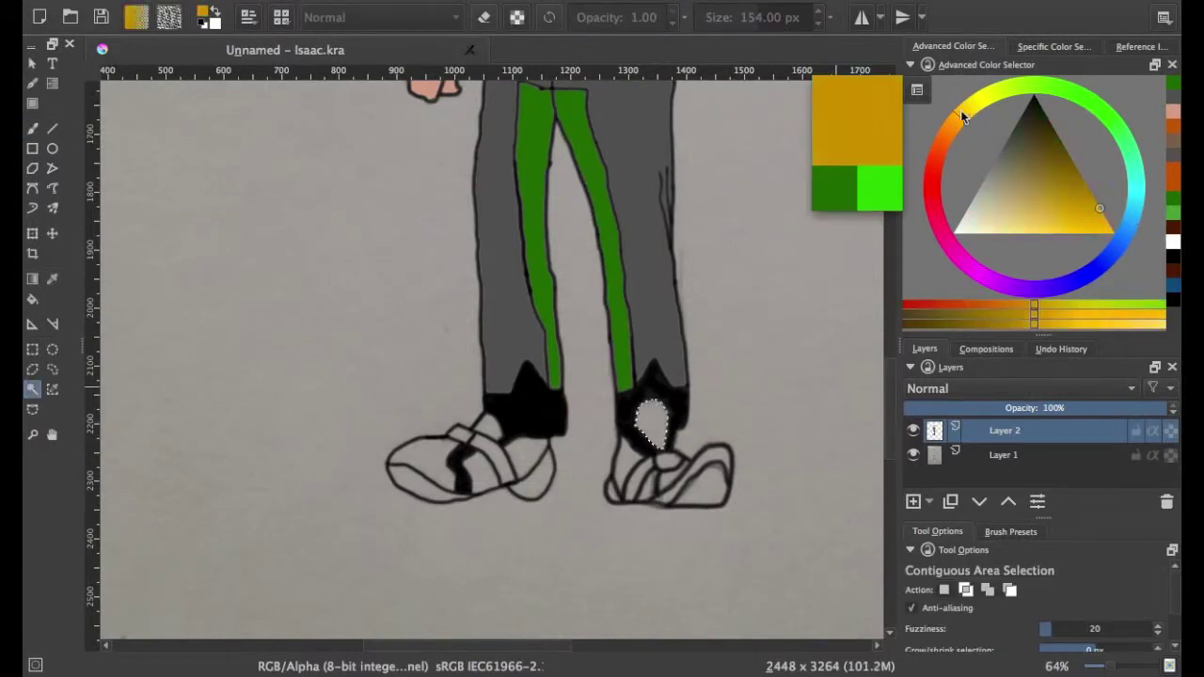
Pick a brown and fill the right shoe's sections, lower patch and toe with it.
{"action": "left_click_drag", "start_coordinate": [1054, 165], "coordinate": [1089, 147]}
{"action": "left_click", "coordinate": [939, 140]}
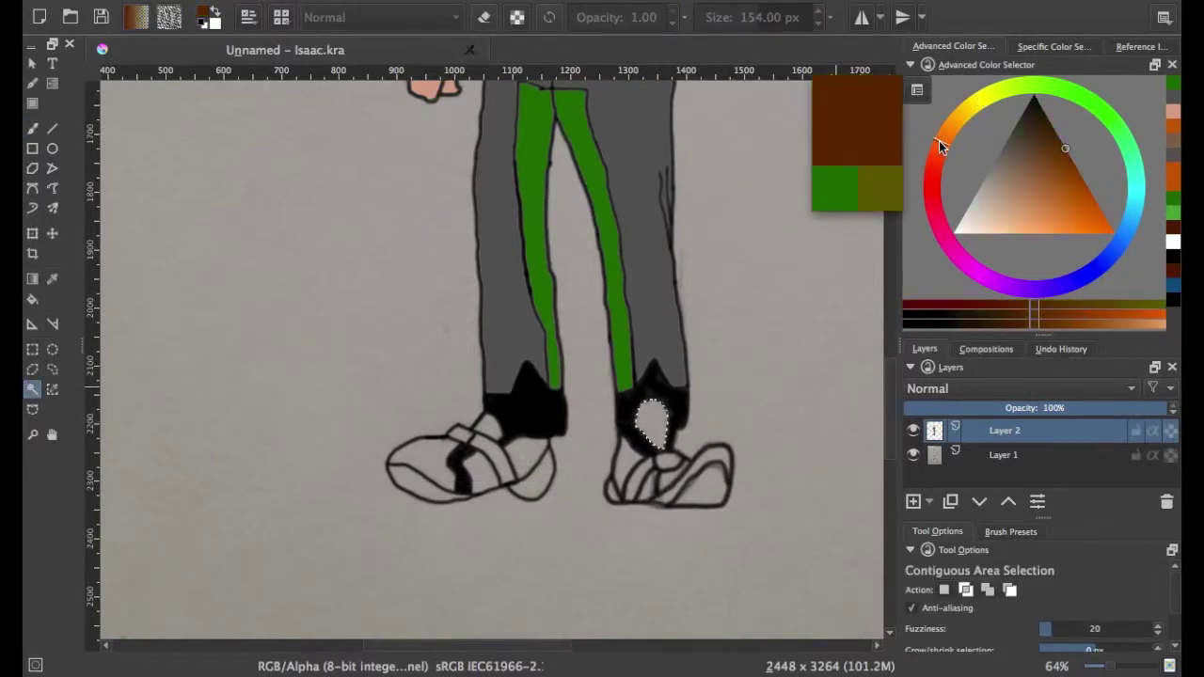
{"action": "key", "text": "b"}
{"action": "key", "text": "BackSpace"}
{"action": "left_click", "coordinate": [32, 388]}
{"action": "left_click", "coordinate": [666, 461]}
{"action": "key", "text": "b"}
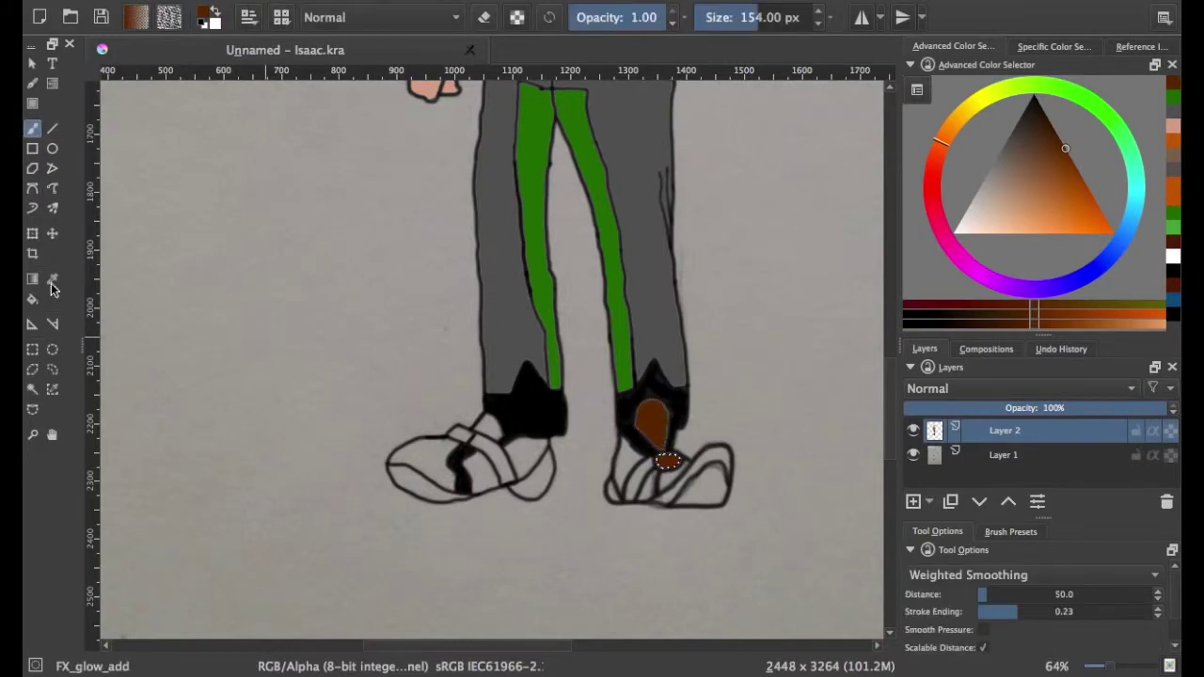
{"action": "left_click", "coordinate": [32, 389]}
{"action": "key", "text": "b"}
{"action": "key", "text": "BackSpace"}
{"action": "left_click", "coordinate": [32, 388]}
{"action": "left_click", "coordinate": [619, 496]}
{"action": "key", "text": "b"}
{"action": "key", "text": "BackSpace"}
Fill the stripe across the right shoe and its toe brown.
{"action": "left_click", "coordinate": [32, 389]}
{"action": "left_click", "coordinate": [696, 470]}
{"action": "key", "text": "b"}
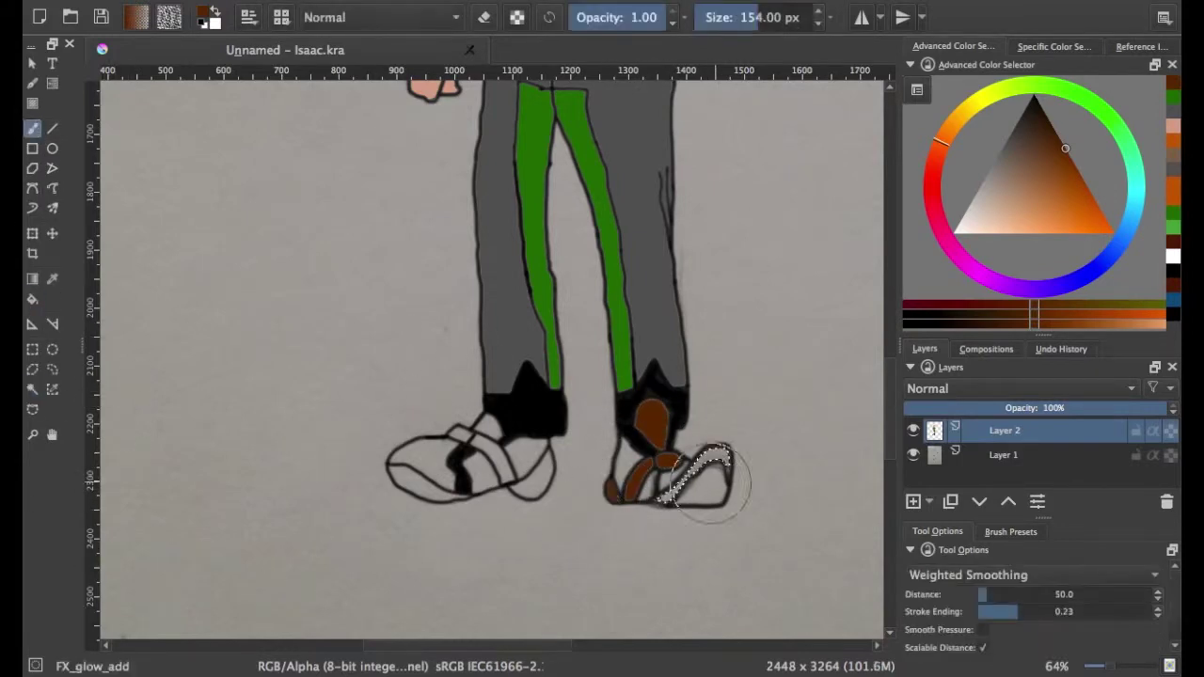
{"action": "key", "text": "BackSpace"}
{"action": "left_click", "coordinate": [707, 486]}
{"action": "key", "text": "b"}
{"action": "left_click", "coordinate": [32, 388]}
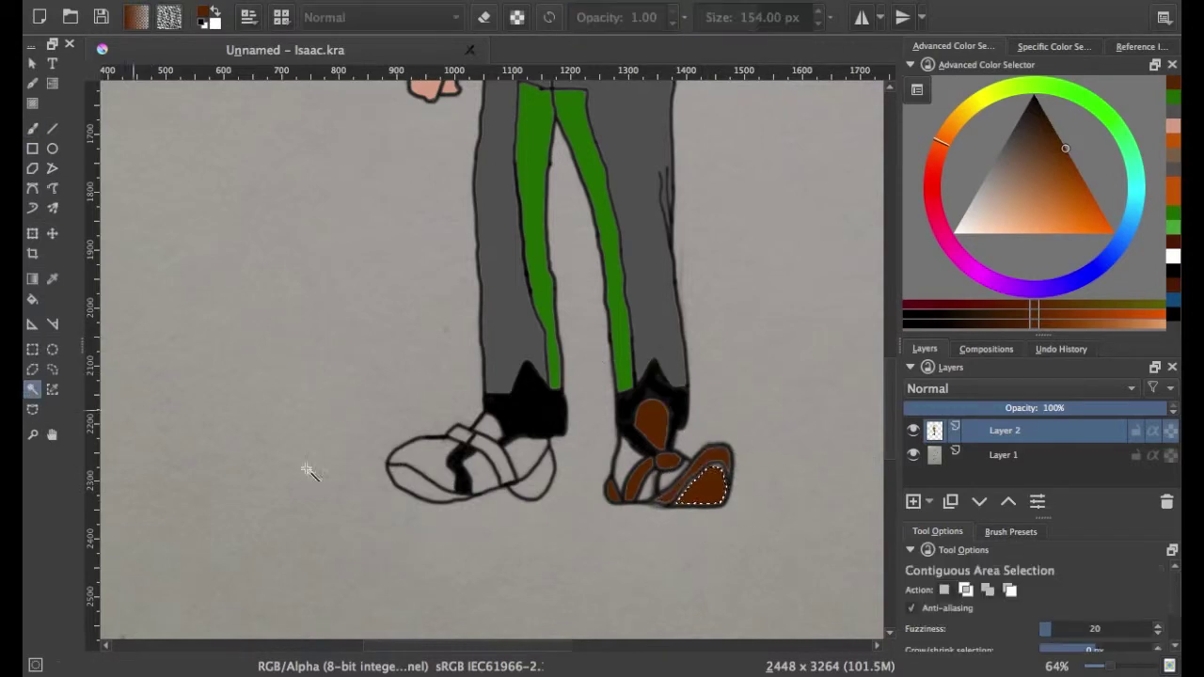
{"action": "key", "text": "b"}
{"action": "key", "text": "BackSpace"}
{"action": "left_click", "coordinate": [32, 389]}
Paint the left shoe's heel and strap brown.
{"action": "left_click", "coordinate": [538, 470]}
{"action": "key", "text": "b"}
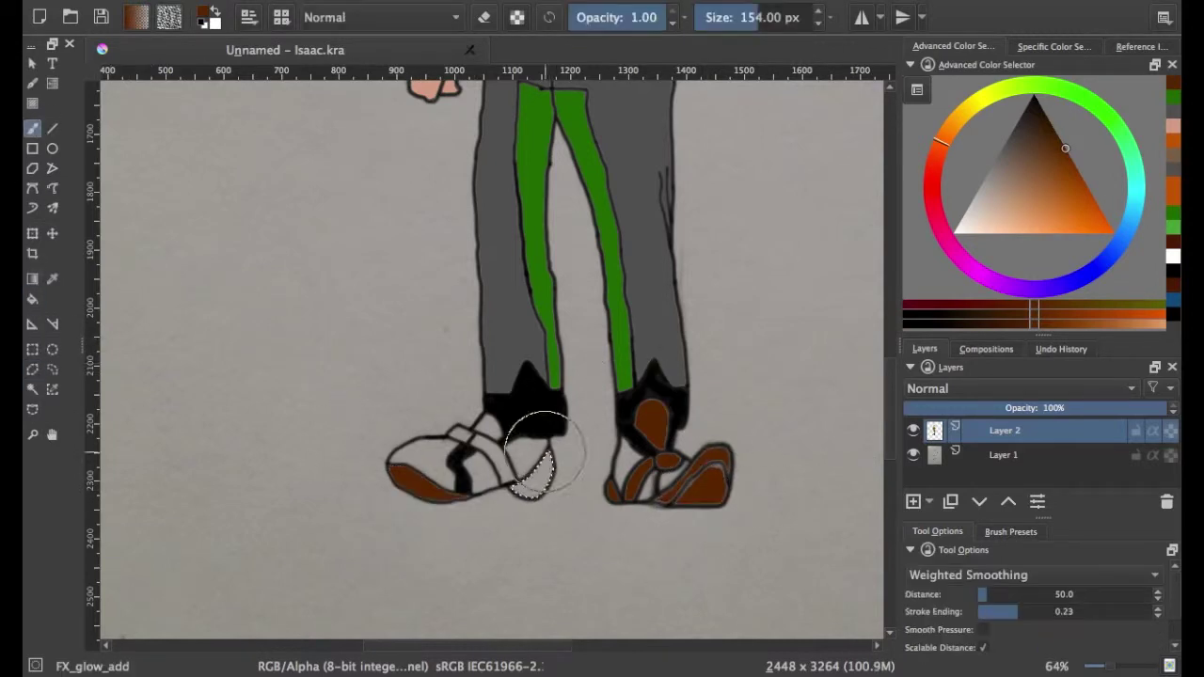
{"action": "left_click", "coordinate": [33, 128]}
{"action": "left_click_drag", "start_coordinate": [527, 470], "coordinate": [541, 479]}
{"action": "left_click", "coordinate": [33, 389]}
{"action": "left_click", "coordinate": [475, 452]}
{"action": "left_click", "coordinate": [33, 128]}
{"action": "left_click_drag", "start_coordinate": [470, 447], "coordinate": [498, 470]}
Pick a light green and fill the right shoe heel and left shoe inside.
{"action": "left_click", "coordinate": [33, 388]}
{"action": "left_click", "coordinate": [536, 235], "text": "ctrl"}
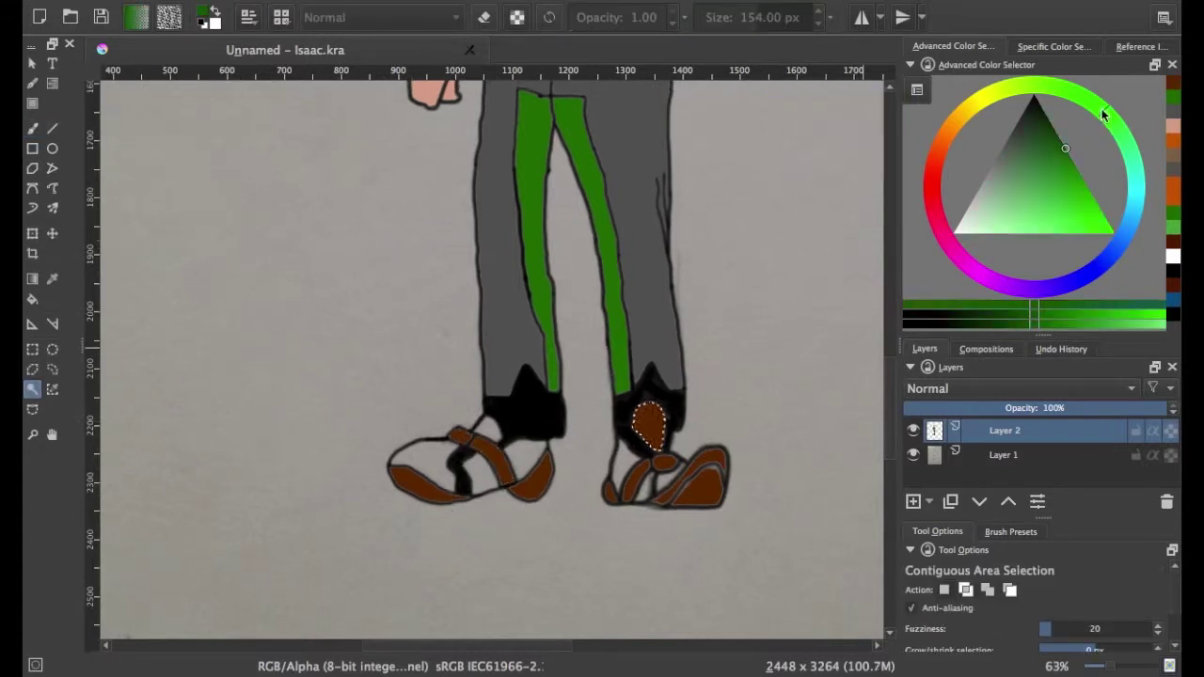
{"action": "left_click", "coordinate": [649, 424]}
{"action": "left_click", "coordinate": [33, 128]}
{"action": "left_click", "coordinate": [649, 423]}
{"action": "left_click", "coordinate": [33, 388]}
{"action": "left_click", "coordinate": [32, 128]}
{"action": "left_click_drag", "start_coordinate": [649, 414], "coordinate": [658, 433]}
{"action": "left_click_drag", "start_coordinate": [413, 451], "coordinate": [451, 471]}
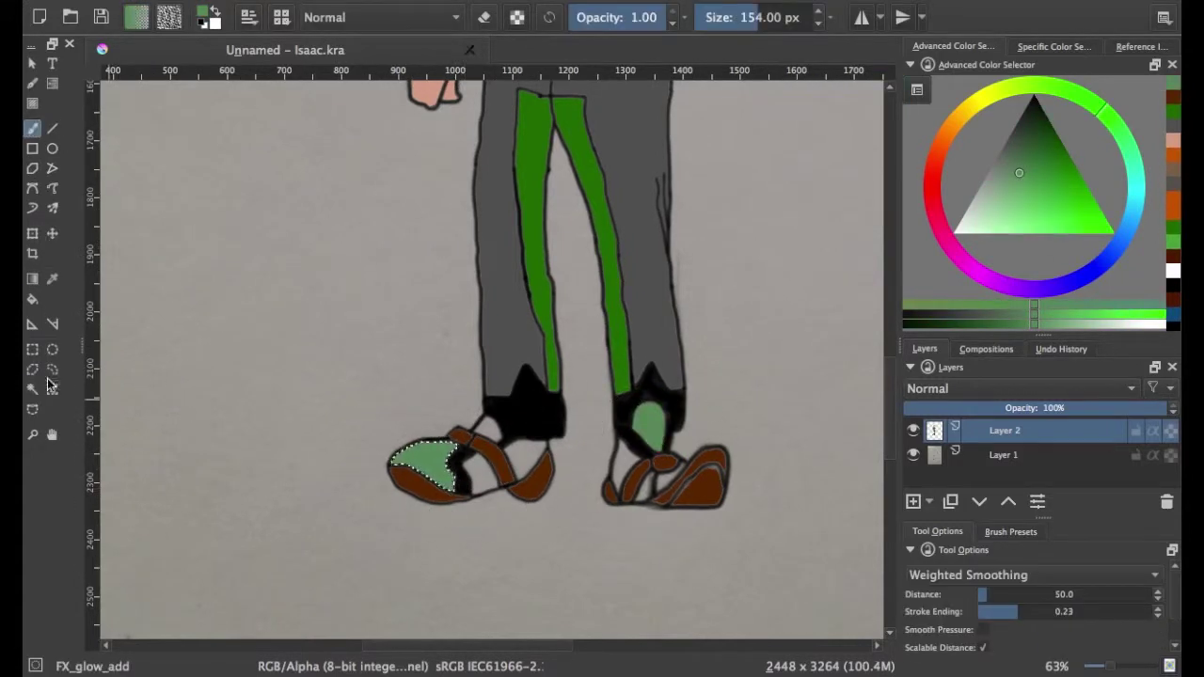
{"action": "left_click", "coordinate": [487, 430]}
{"action": "left_click", "coordinate": [33, 389]}
{"action": "mouse_move", "coordinate": [461, 461]}
{"action": "left_mouse_down"}
{"action": "mouse_move", "coordinate": [499, 484]}
{"action": "mouse_move", "coordinate": [541, 466]}
{"action": "left_mouse_up"}
Fill the remaining white areas of the left shoe green.
{"action": "left_click", "coordinate": [527, 456]}
{"action": "left_click", "coordinate": [33, 128]}
{"action": "left_click", "coordinate": [33, 388]}
{"action": "left_click", "coordinate": [33, 128]}
{"action": "left_click", "coordinate": [32, 388]}
{"action": "left_click", "coordinate": [631, 475]}
Paint the right shoe's remaining white regions and toe green.
{"action": "left_click", "coordinate": [33, 128]}
{"action": "left_click", "coordinate": [33, 388]}
{"action": "left_click", "coordinate": [668, 478]}
{"action": "left_click", "coordinate": [33, 128]}
{"action": "left_click_drag", "start_coordinate": [658, 475], "coordinate": [682, 484]}
{"action": "left_click", "coordinate": [33, 388]}
{"action": "left_click", "coordinate": [33, 128]}
{"action": "left_click", "coordinate": [33, 388]}
{"action": "left_click", "coordinate": [696, 487]}
{"action": "left_click", "coordinate": [33, 128]}
{"action": "scroll", "coordinate": [565, 376], "scroll_direction": "up", "scroll_amount": 10}
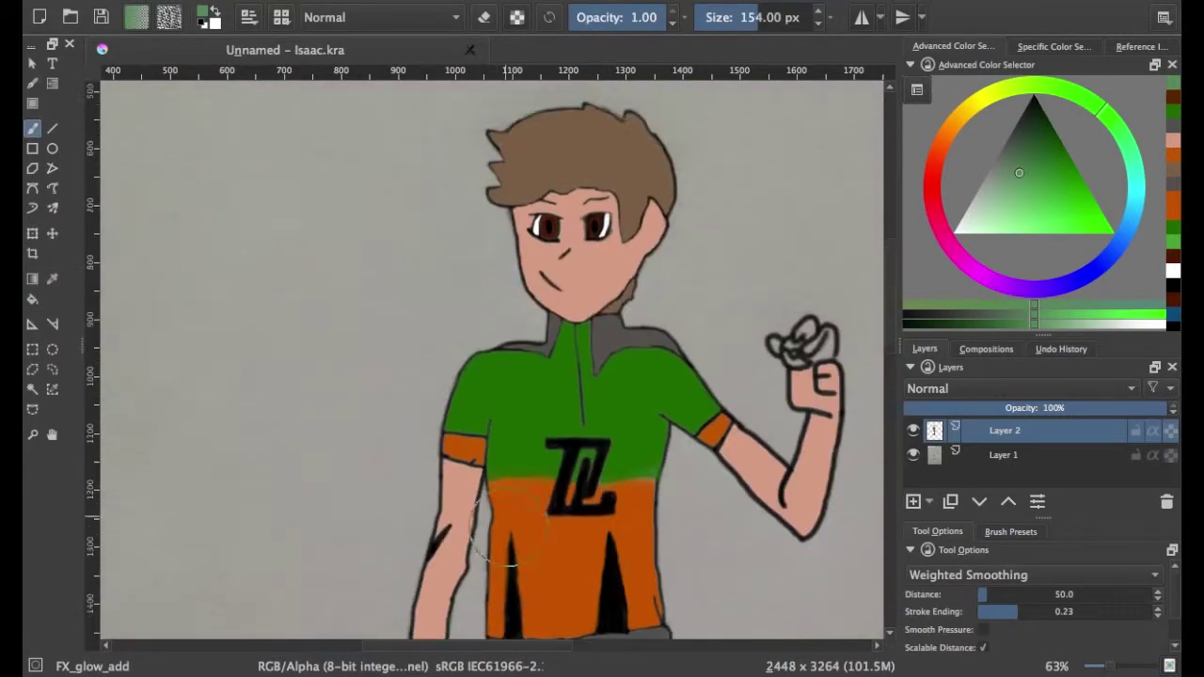
Fill the thumb and finger lobe with skin-pink sampled from the arm.
{"action": "scroll", "coordinate": [602, 310], "scroll_direction": "up", "scroll_amount": 5}
{"action": "left_click", "coordinate": [33, 389]}
{"action": "left_click", "coordinate": [616, 301]}
{"action": "left_click", "coordinate": [52, 279]}
{"action": "left_click", "coordinate": [551, 452]}
{"action": "key", "text": "b"}
{"action": "left_click_drag", "start_coordinate": [646, 376], "coordinate": [583, 291]}
{"action": "left_click", "coordinate": [33, 388]}
{"action": "key", "text": "b"}
{"action": "left_click_drag", "start_coordinate": [451, 301], "coordinate": [470, 325]}
Select the top of the ball and paint it a deep red.
{"action": "left_click", "coordinate": [33, 388]}
{"action": "left_click", "coordinate": [508, 310]}
{"action": "left_click", "coordinate": [1105, 223]}
{"action": "left_click", "coordinate": [1096, 201]}
{"action": "key", "text": "b"}
{"action": "left_click_drag", "start_coordinate": [499, 310], "coordinate": [541, 312]}
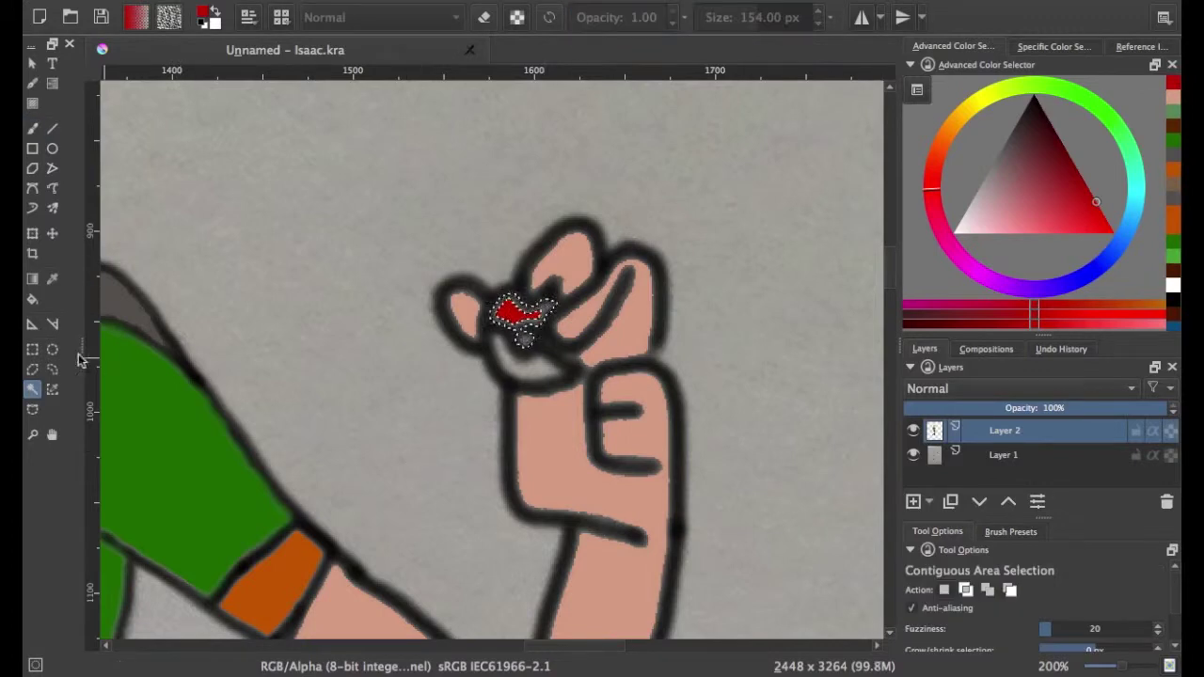
{"action": "key", "text": "b"}
Add a small grey circle at the ball's centre and paint its lower half white.
{"action": "key", "text": "j"}
{"action": "left_click_drag", "start_coordinate": [516, 331], "coordinate": [533, 347]}
{"action": "key", "text": "x"}
{"action": "key", "text": "b"}
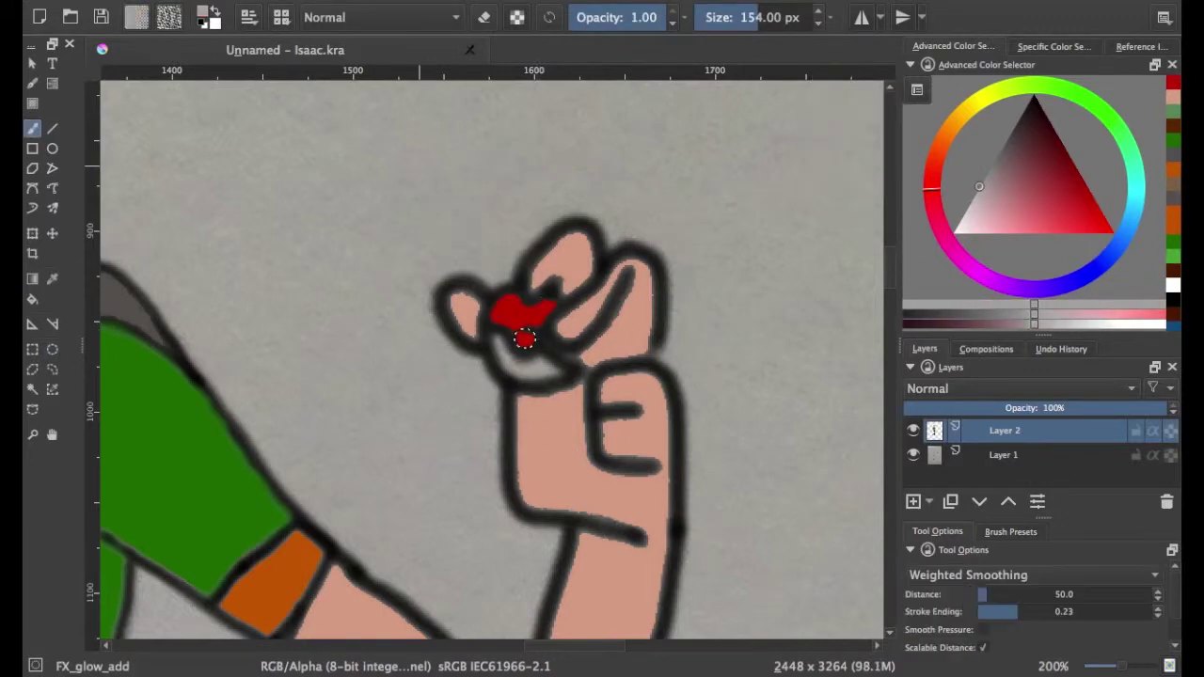
{"action": "left_click", "coordinate": [470, 376], "text": "ctrl"}
{"action": "left_click", "coordinate": [524, 339]}
{"action": "left_click", "coordinate": [524, 362]}
{"action": "key", "text": "x"}
{"action": "left_click_drag", "start_coordinate": [499, 348], "coordinate": [560, 372]}
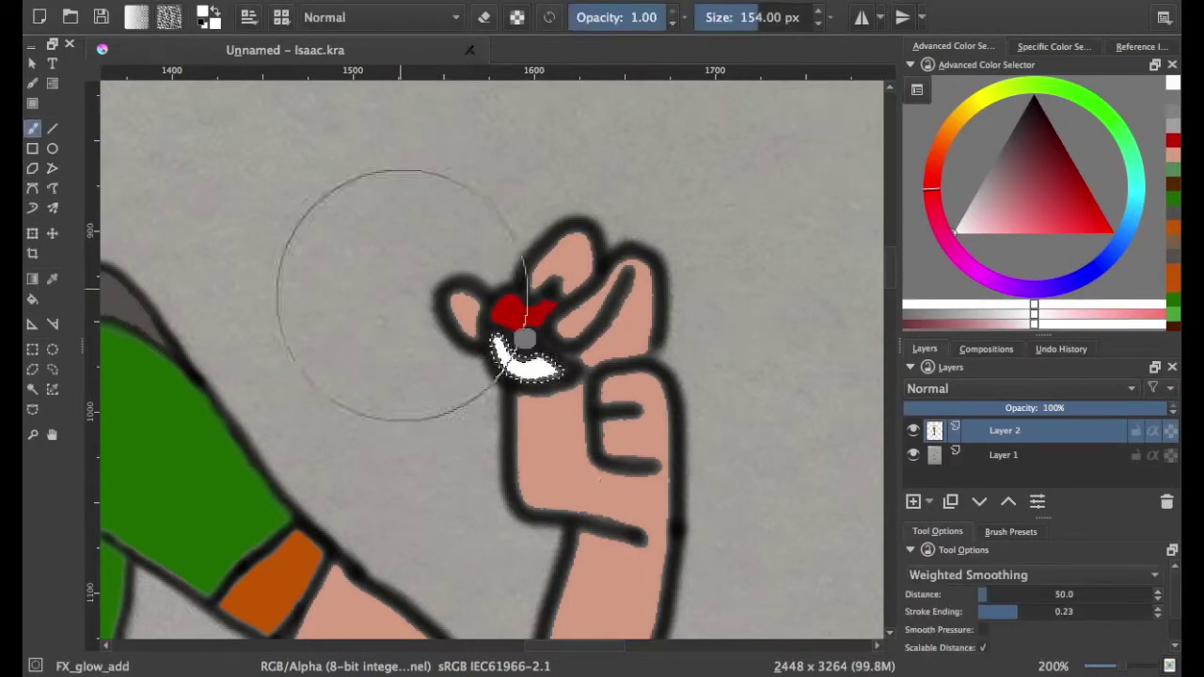
Clear the current selection and bring up the quick colour palette.
{"action": "key", "text": "ctrl+shift+c"}
{"action": "left_click", "coordinate": [413, 310]}
{"action": "key", "text": "ctrl+shift+p"}
{"action": "key", "text": "ctrl+shift+a"}
{"action": "right_click", "coordinate": [423, 255]}
{"action": "left_click", "coordinate": [1103, 668]}
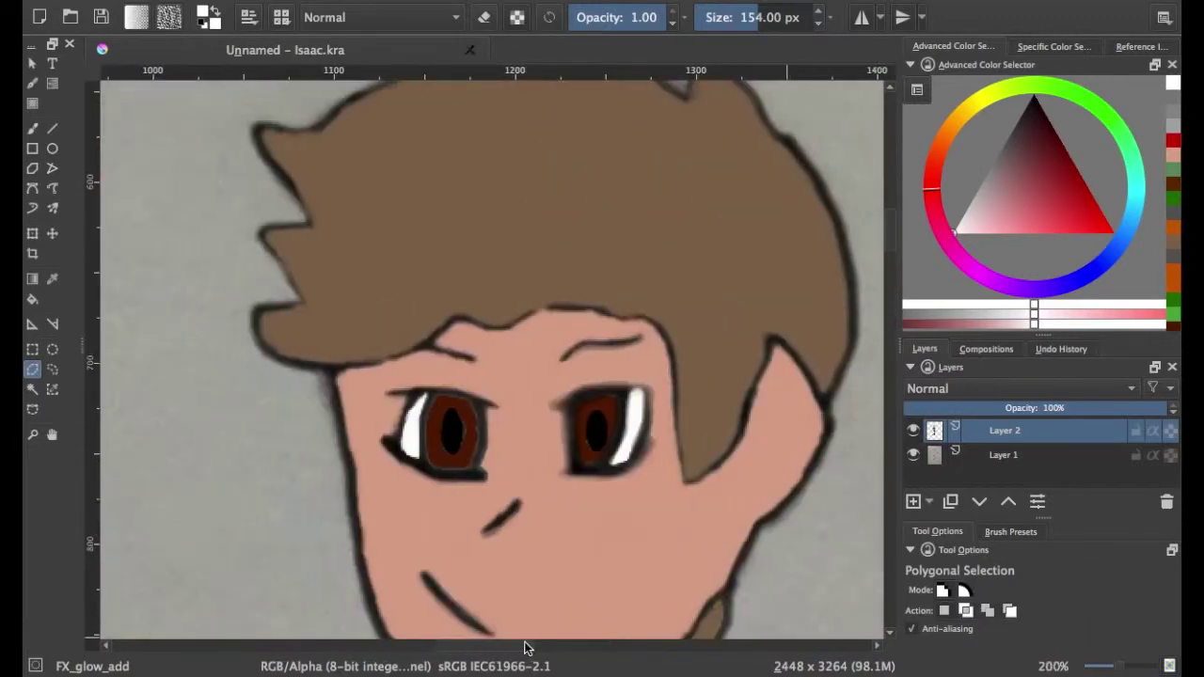
Set black as the brush colour with a thin 5 px brush for hair strands.
{"action": "key", "text": "b"}
{"action": "key", "text": "d"}
{"action": "key", "text": "bracketleft"}
{"action": "key", "text": "bracketleft"}
{"action": "key", "text": "bracketleft"}
{"action": "key", "text": "bracketleft"}
{"action": "key", "text": "bracketleft"}
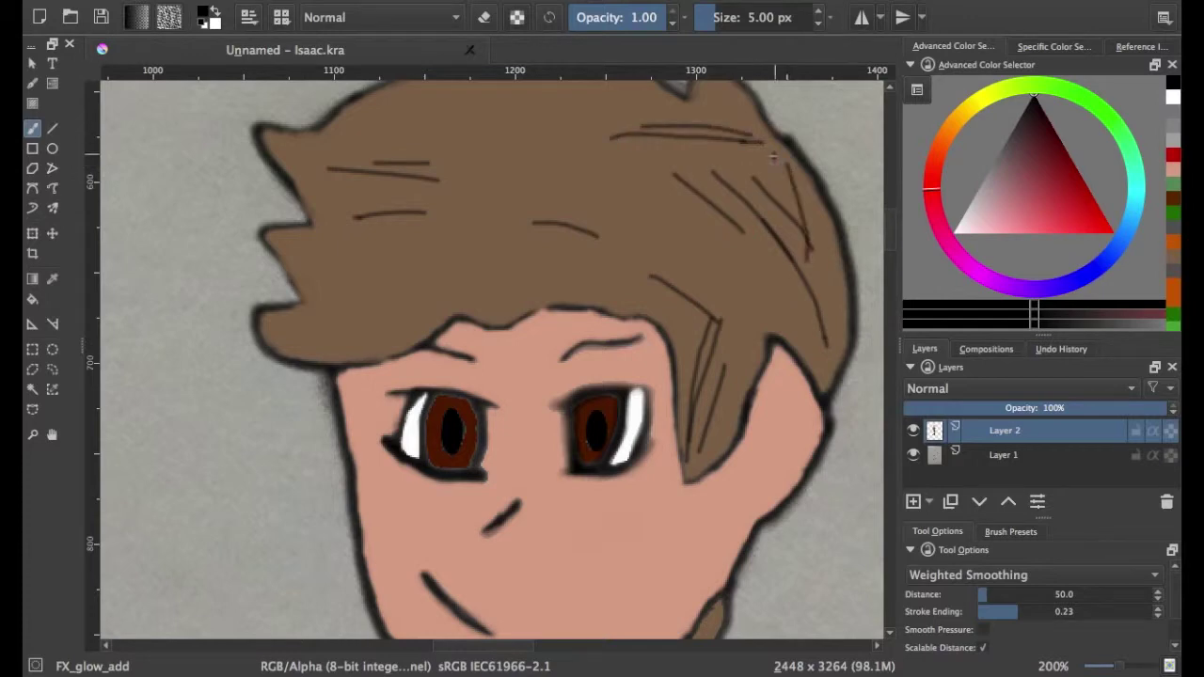
{"action": "key", "text": "ctrl+z"}
{"action": "key", "text": "ctrl+z"}
{"action": "key", "text": "ctrl+z"}
Draw thin dark strands across the fringe and lower hair.
{"action": "left_click_drag", "start_coordinate": [588, 174], "coordinate": [710, 193]}
{"action": "left_click_drag", "start_coordinate": [361, 263], "coordinate": [587, 269]}
{"action": "left_click_drag", "start_coordinate": [435, 222], "coordinate": [598, 226]}
{"action": "left_click_drag", "start_coordinate": [354, 323], "coordinate": [632, 278]}
{"action": "left_click_drag", "start_coordinate": [377, 103], "coordinate": [610, 124]}
{"action": "left_click_drag", "start_coordinate": [393, 137], "coordinate": [593, 188]}
{"action": "left_click_drag", "start_coordinate": [278, 243], "coordinate": [459, 261]}
{"action": "left_click_drag", "start_coordinate": [305, 286], "coordinate": [461, 277]}
{"action": "left_click_drag", "start_coordinate": [291, 340], "coordinate": [465, 273]}
{"action": "left_click_drag", "start_coordinate": [378, 338], "coordinate": [585, 269]}
{"action": "left_click_drag", "start_coordinate": [484, 115], "coordinate": [641, 193]}
Add long dark strands across the top of the hair.
{"action": "scroll", "coordinate": [895, 229], "scroll_direction": "up", "scroll_amount": 2}
{"action": "scroll", "coordinate": [607, 341], "scroll_direction": "down", "scroll_amount": 5}
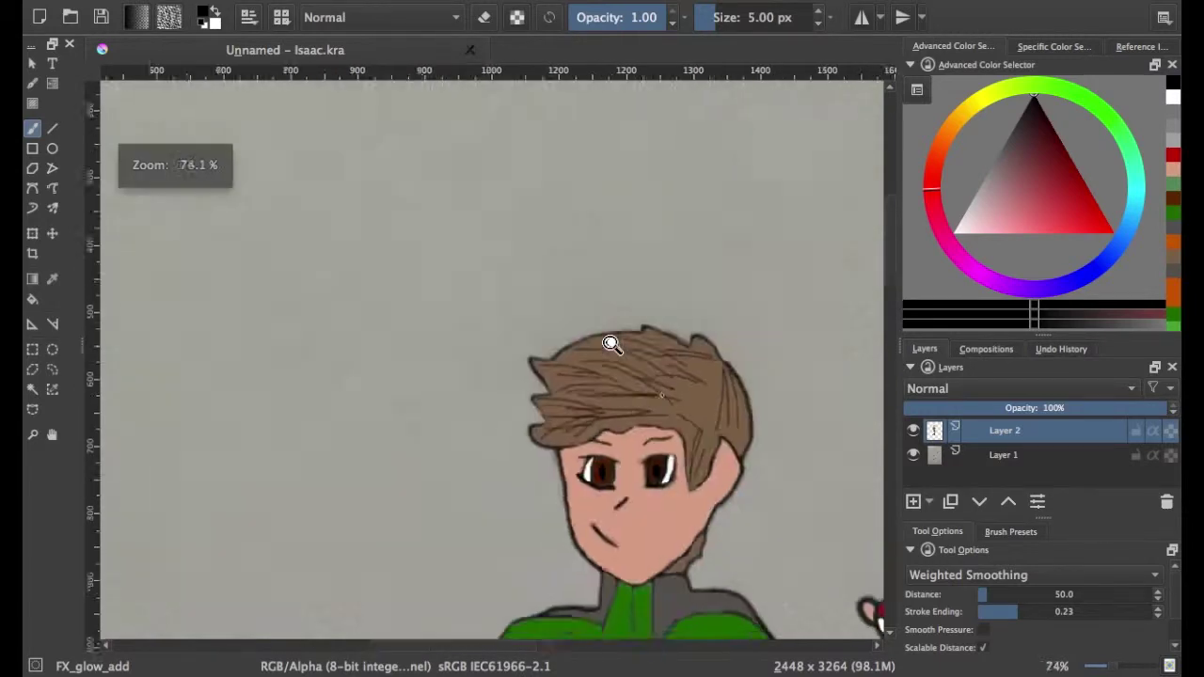
{"action": "scroll", "coordinate": [607, 341], "scroll_direction": "down", "scroll_amount": 3}
{"action": "scroll", "coordinate": [586, 277], "scroll_direction": "up", "scroll_amount": 10}
{"action": "scroll", "coordinate": [586, 276], "scroll_direction": "down", "scroll_amount": 5}
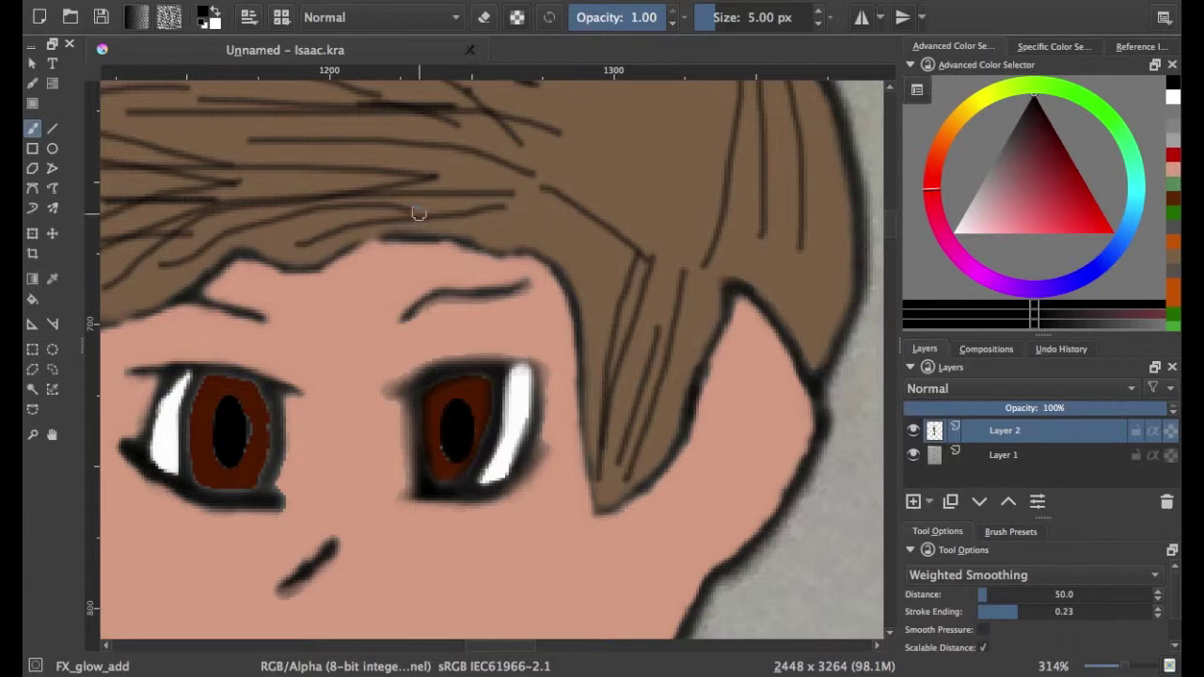
{"action": "scroll", "coordinate": [416, 209], "scroll_direction": "left", "scroll_amount": 5}
{"action": "scroll", "coordinate": [401, 87], "scroll_direction": "up", "scroll_amount": 5}
{"action": "left_click_drag", "start_coordinate": [324, 228], "coordinate": [708, 316]}
{"action": "left_click_drag", "start_coordinate": [431, 175], "coordinate": [786, 197]}
Add more dark strands along the right edge and left side of the hair.
{"action": "scroll", "coordinate": [324, 282], "scroll_direction": "right", "scroll_amount": 5}
{"action": "left_click_drag", "start_coordinate": [409, 207], "coordinate": [532, 261]}
{"action": "left_click_drag", "start_coordinate": [432, 111], "coordinate": [553, 263]}
{"action": "left_click_drag", "start_coordinate": [590, 312], "coordinate": [602, 594]}
{"action": "left_click_drag", "start_coordinate": [347, 388], "coordinate": [523, 465]}
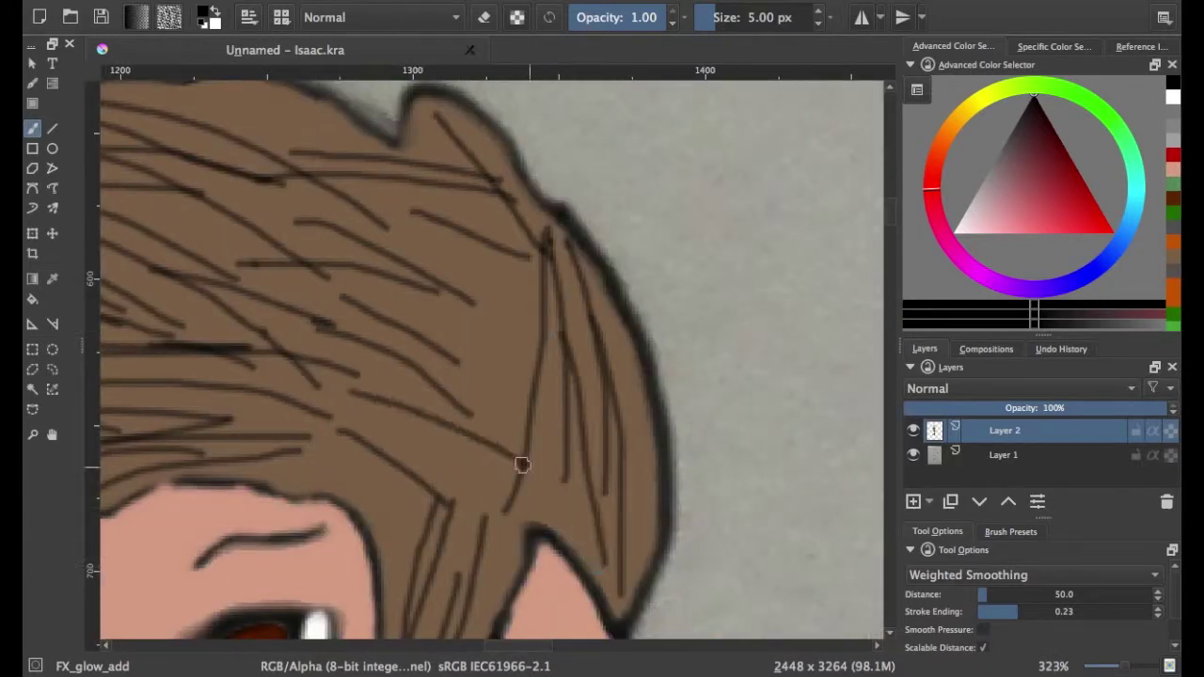
{"action": "left_click_drag", "start_coordinate": [369, 201], "coordinate": [592, 345]}
{"action": "left_click_drag", "start_coordinate": [194, 194], "coordinate": [494, 368]}
{"action": "scroll", "coordinate": [254, 112], "scroll_direction": "left", "scroll_amount": 5}
{"action": "left_click_drag", "start_coordinate": [165, 141], "coordinate": [517, 210]}
{"action": "left_click_drag", "start_coordinate": [647, 363], "coordinate": [817, 410]}
{"action": "left_click_drag", "start_coordinate": [654, 418], "coordinate": [861, 485]}
{"action": "left_click_drag", "start_coordinate": [297, 370], "coordinate": [553, 461]}
Finish texturing the upper hair with a few final dark strands.
{"action": "scroll", "coordinate": [537, 449], "scroll_direction": "up", "scroll_amount": 2}
{"action": "scroll", "coordinate": [470, 282], "scroll_direction": "up", "scroll_amount": 5}
{"action": "scroll", "coordinate": [372, 317], "scroll_direction": "down", "scroll_amount": 3}
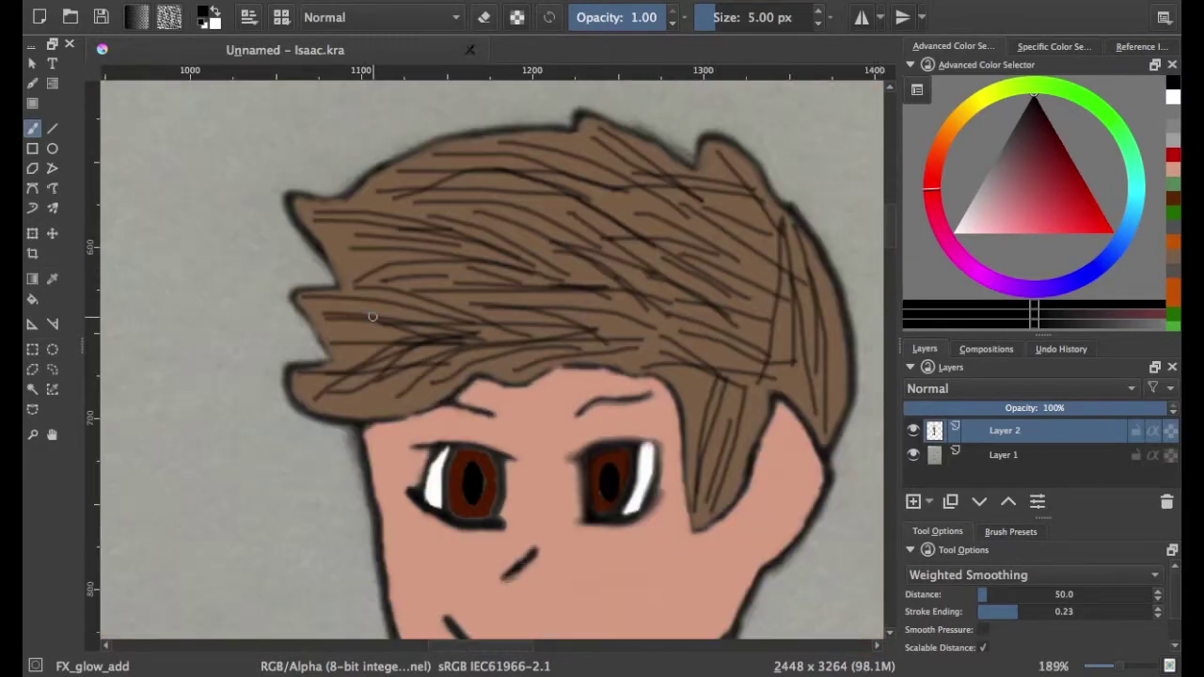
{"action": "left_click_drag", "start_coordinate": [368, 201], "coordinate": [563, 258]}
{"action": "left_click_drag", "start_coordinate": [526, 199], "coordinate": [674, 286]}
{"action": "left_click_drag", "start_coordinate": [613, 195], "coordinate": [707, 264]}
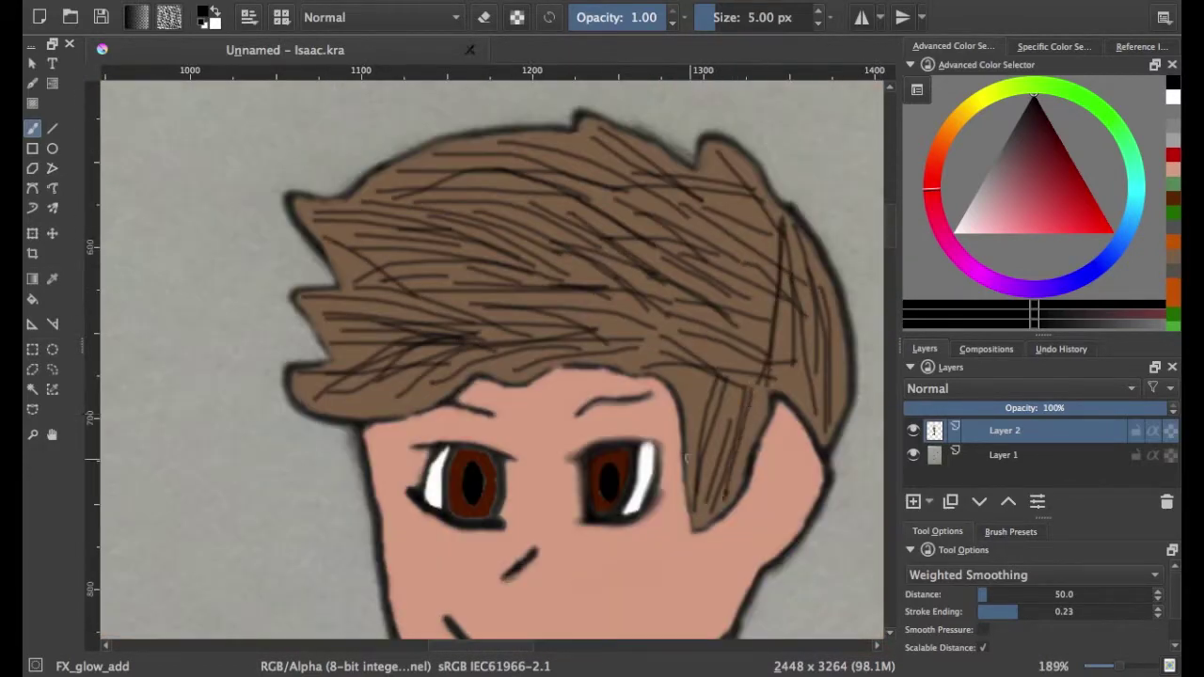
{"action": "scroll", "coordinate": [510, 304], "scroll_direction": "down", "scroll_amount": 3}
{"action": "scroll", "coordinate": [510, 304], "scroll_direction": "down", "scroll_amount": 3}
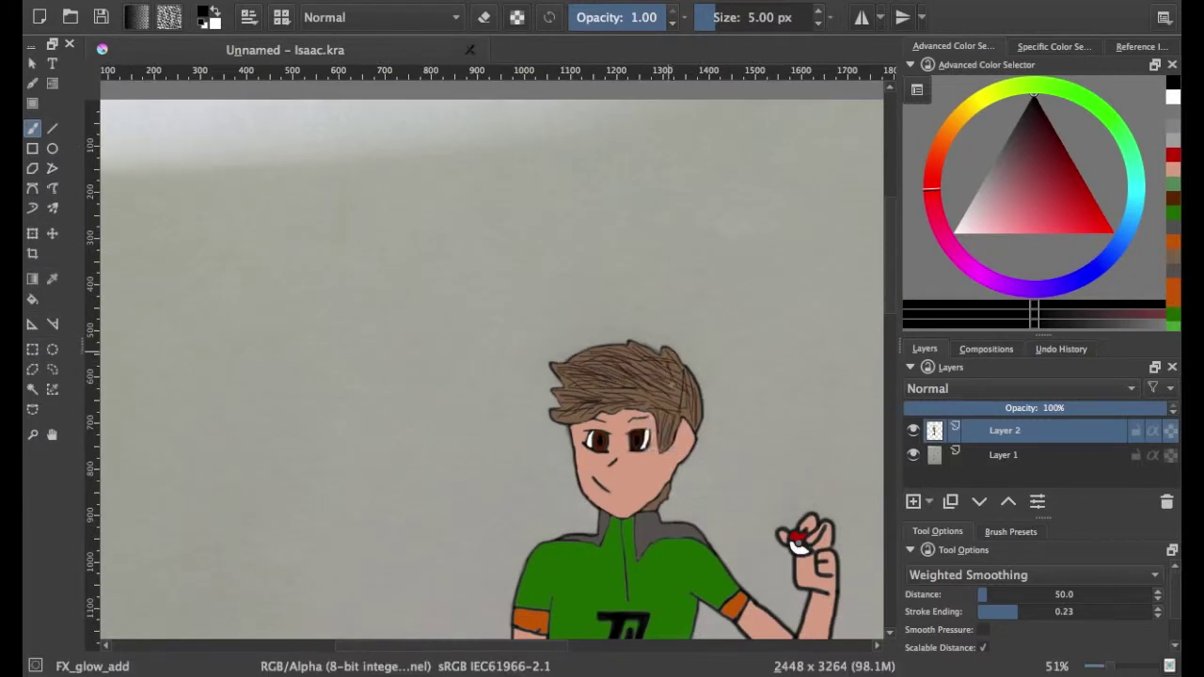
Zoom out to the full figure and make Layer 1, the scanned pencil drawing, invisible via its Properties.
{"action": "scroll", "coordinate": [619, 386], "scroll_direction": "down", "scroll_amount": 1}
{"action": "scroll", "coordinate": [620, 387], "scroll_direction": "down", "scroll_amount": 2}
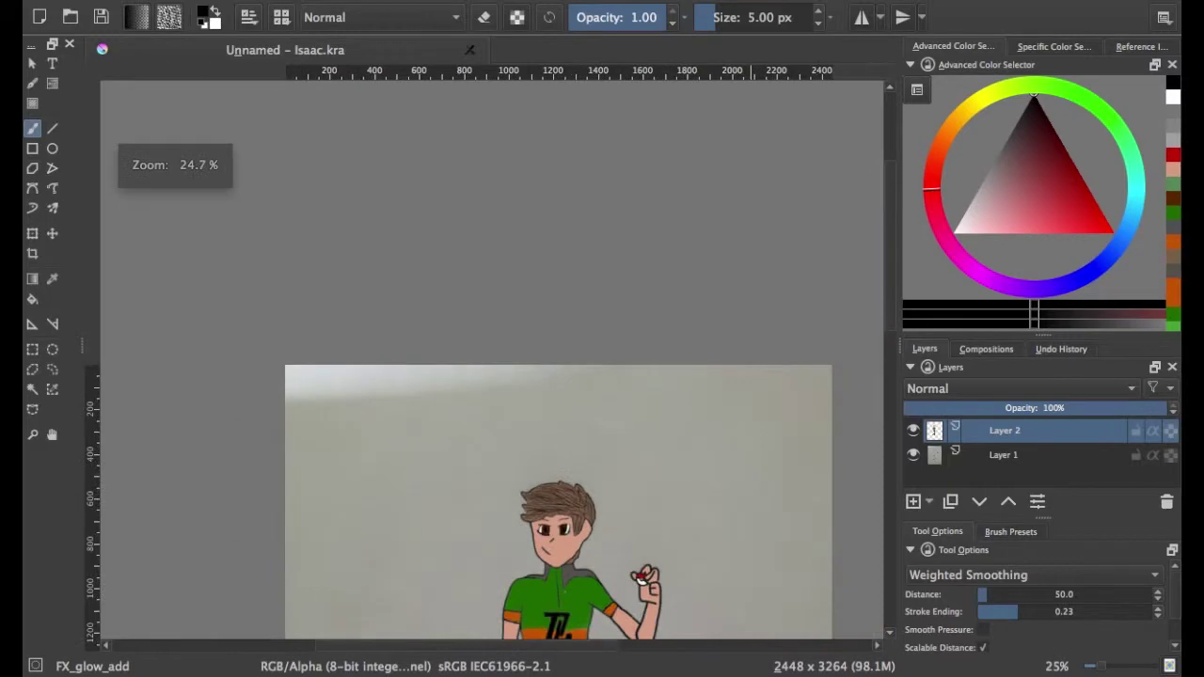
{"action": "scroll", "coordinate": [887, 309], "scroll_direction": "down", "scroll_amount": 3}
{"action": "right_click", "coordinate": [1004, 454]}
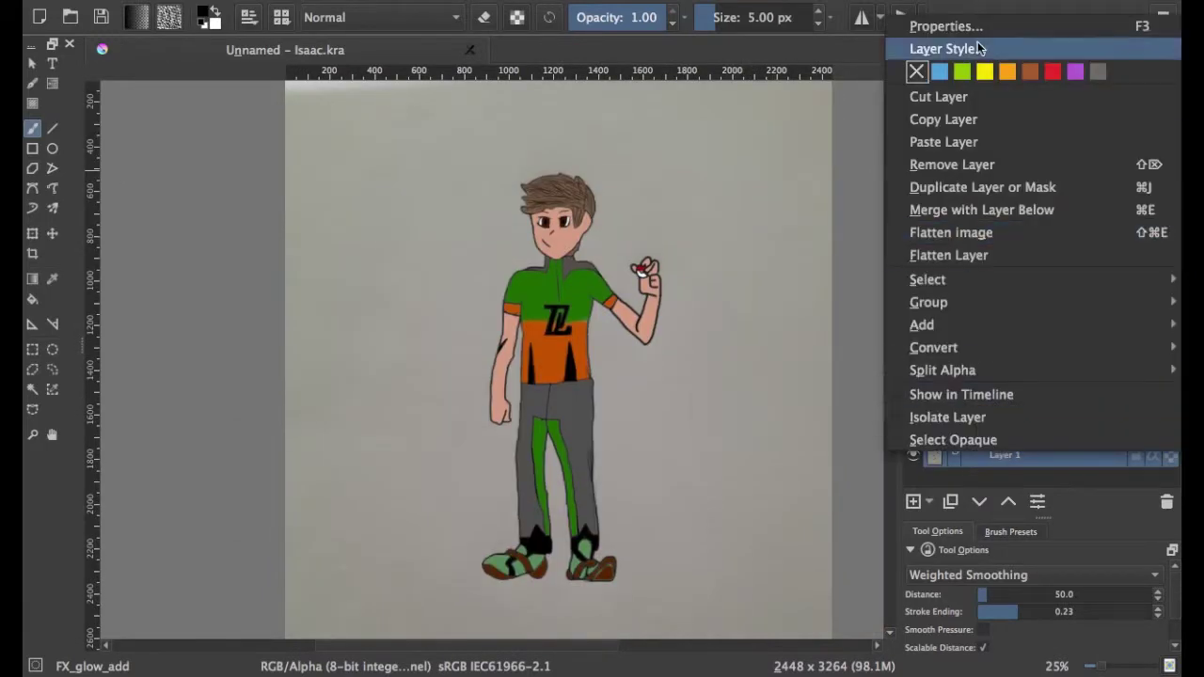
{"action": "left_click", "coordinate": [940, 22]}
{"action": "left_click", "coordinate": [634, 253]}
{"action": "left_click", "coordinate": [849, 401]}
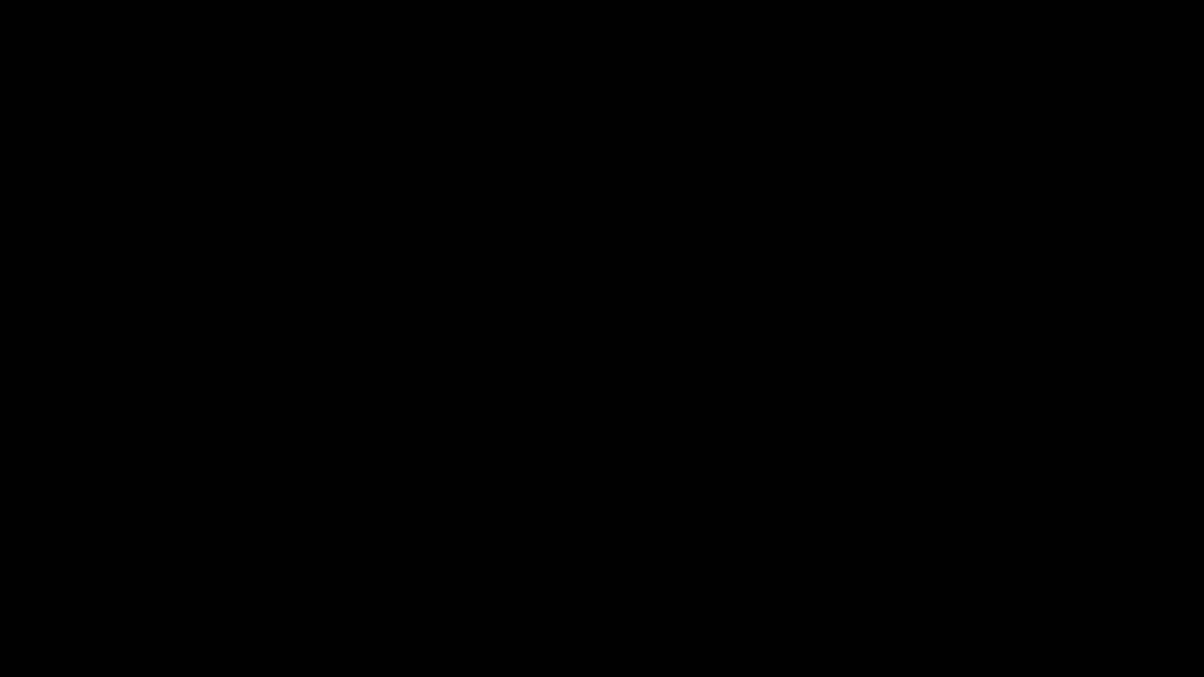